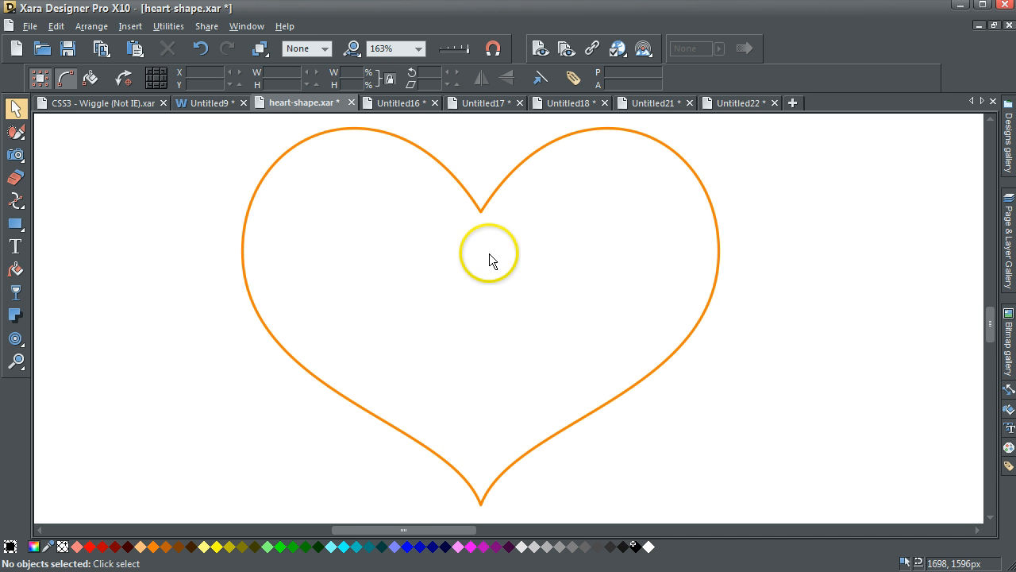
- Switch to the SPRAY (for XARA) generator and move its window fully into view
click(453, 178)
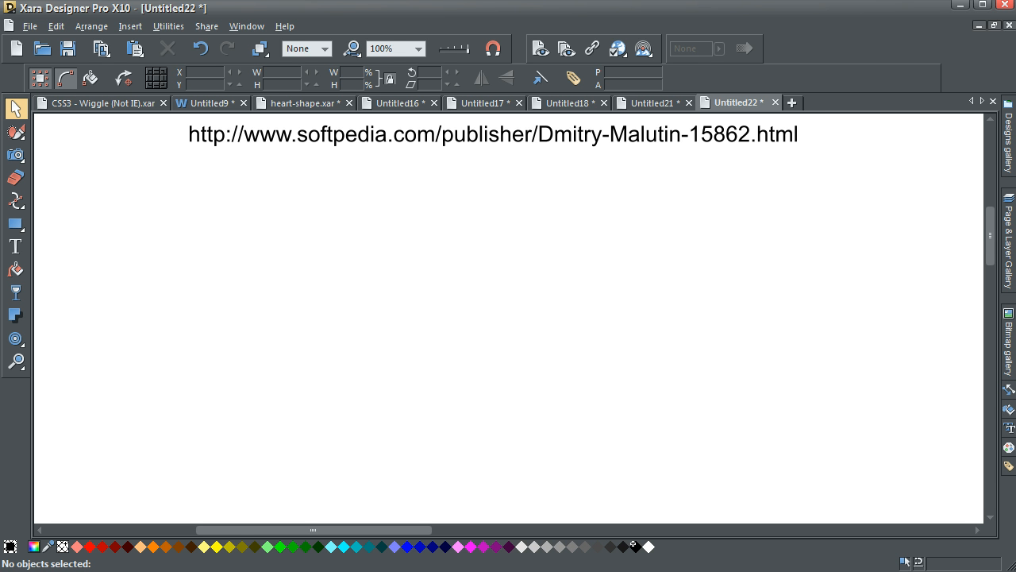
key(alt+Tab)
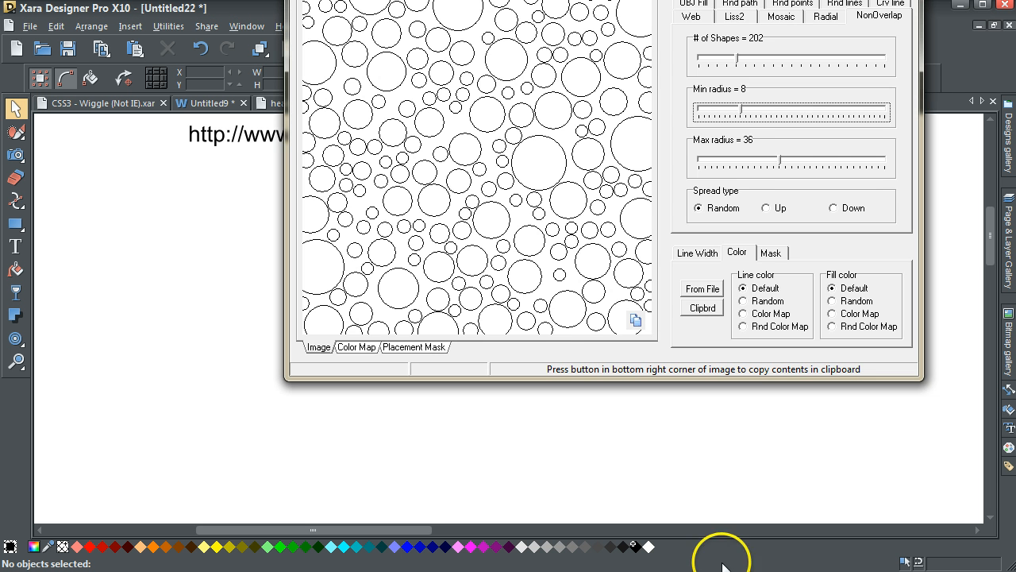
drag(599, 0, 458, 74)
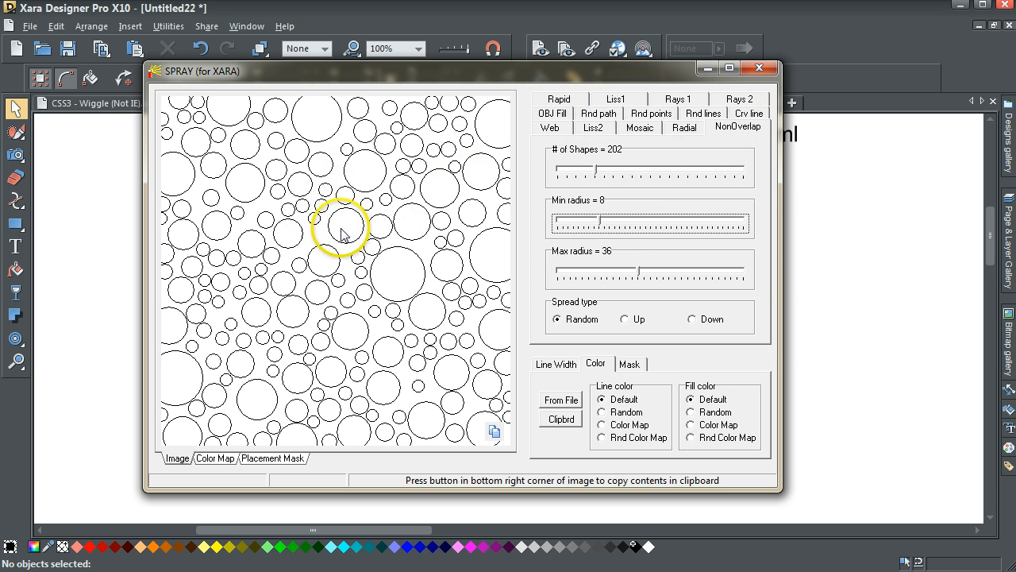
- Try the non-overlapping circle pattern with 343 shapes, a minimum radius of 9 and a maximum radius of 21
drag(598, 172, 618, 179)
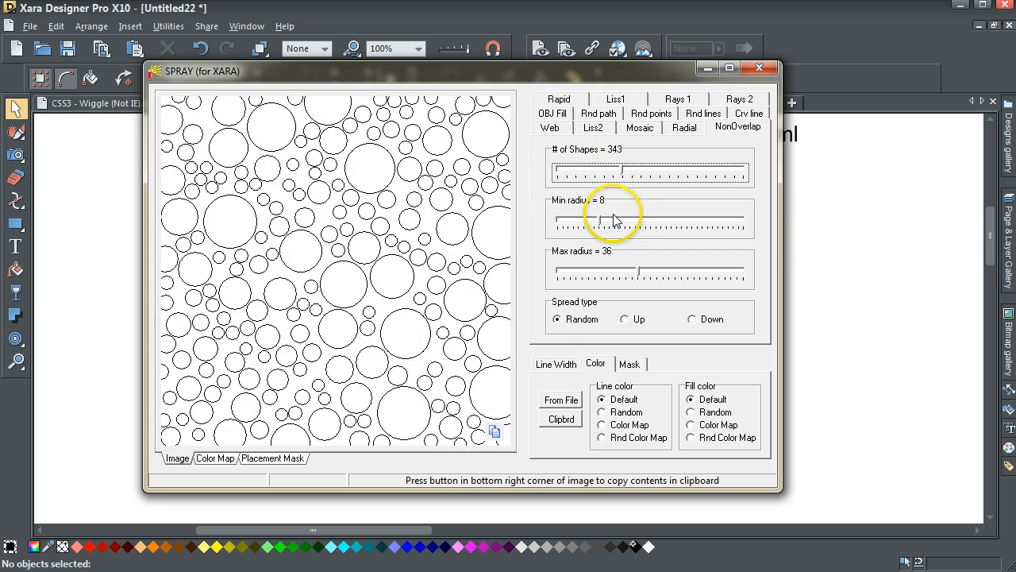
drag(597, 220, 578, 224)
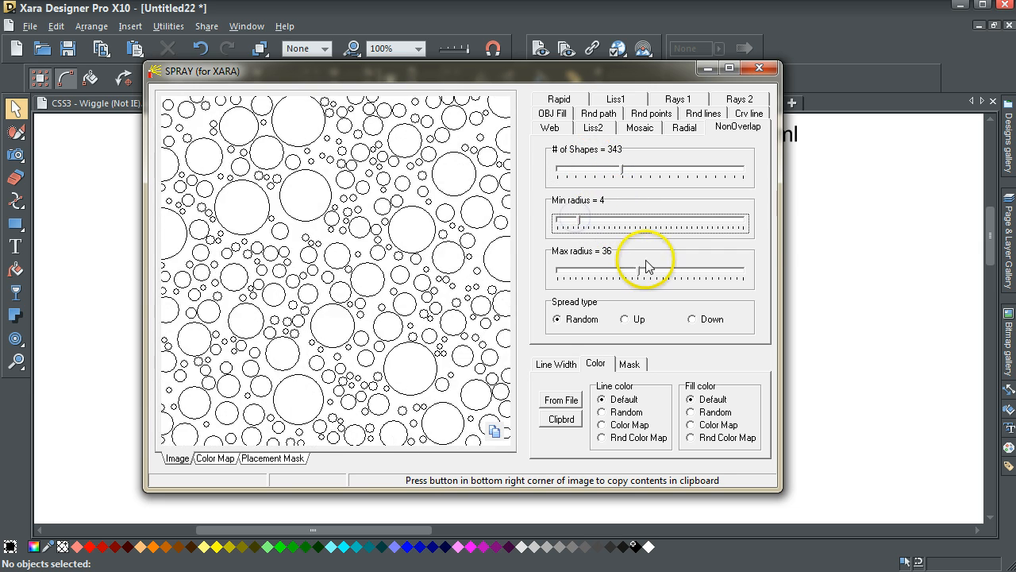
drag(642, 275, 615, 268)
drag(690, 269, 589, 268)
click(601, 221)
drag(603, 224, 635, 215)
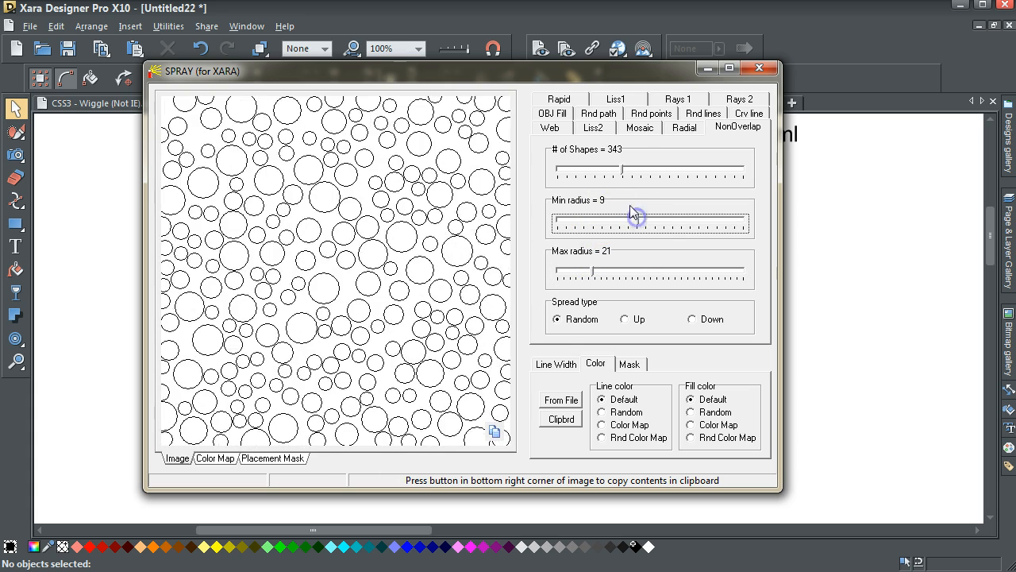
- Generate a circle pattern with 82 shapes, minimum radius 9 and maximum radius 37, and copy it to the clipboard
drag(617, 169, 570, 170)
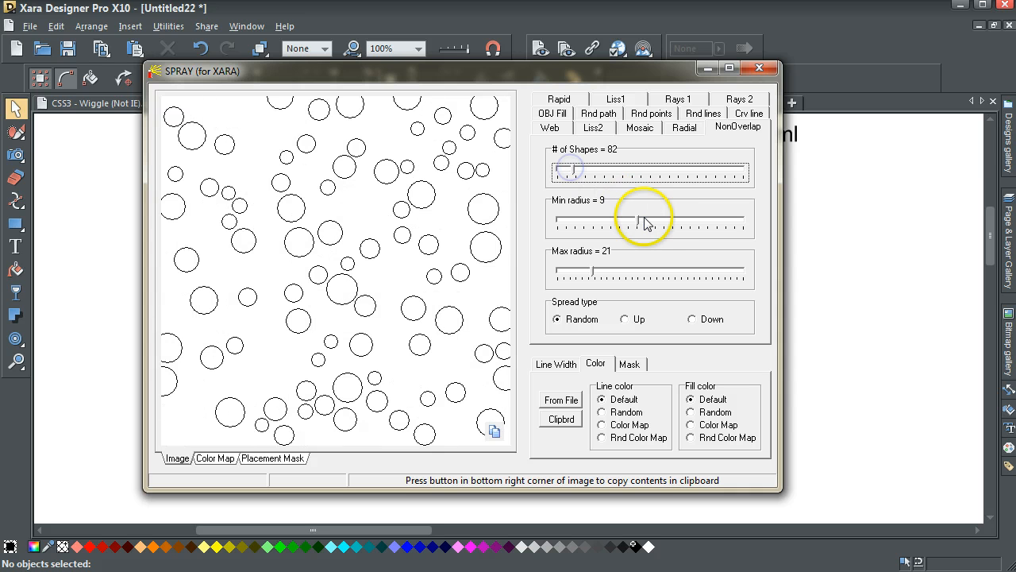
drag(641, 225, 603, 223)
drag(597, 275, 640, 267)
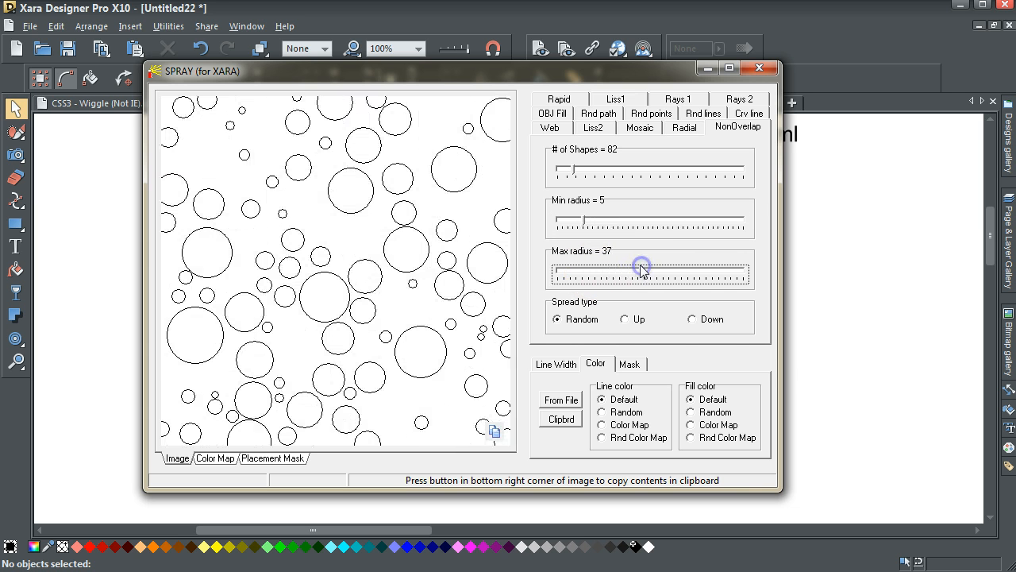
drag(586, 223, 580, 223)
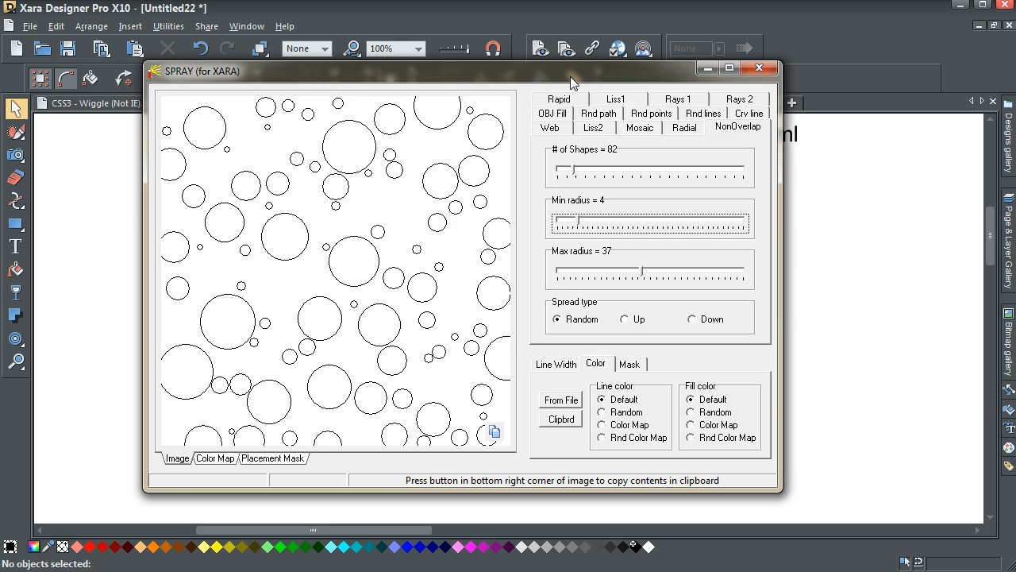
click(582, 225)
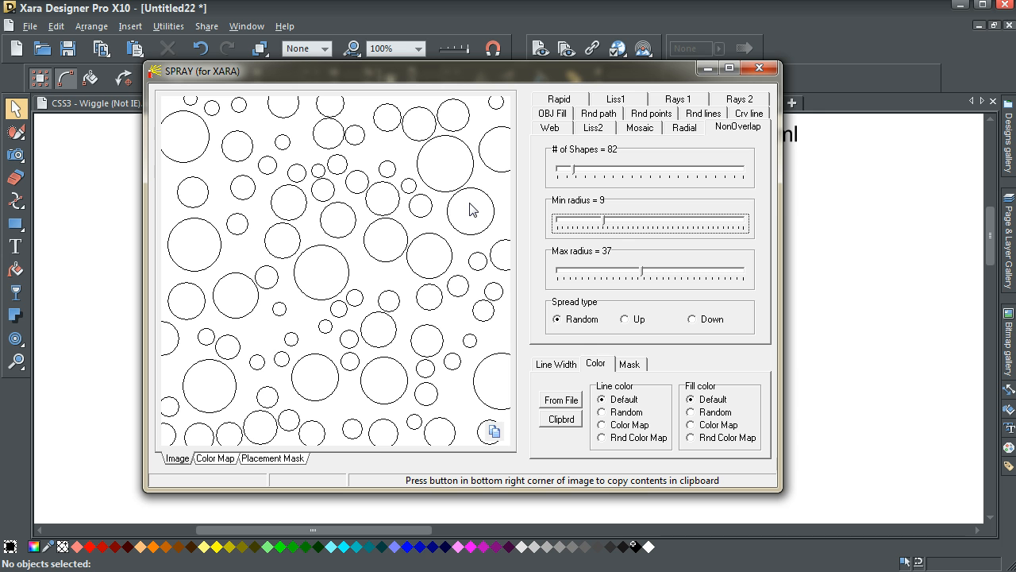
click(494, 435)
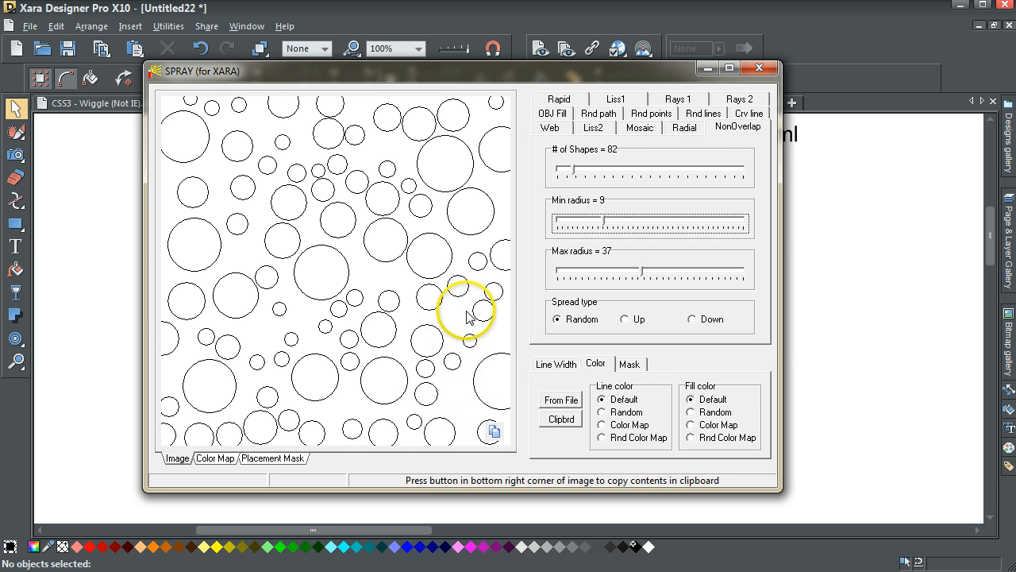
click(706, 68)
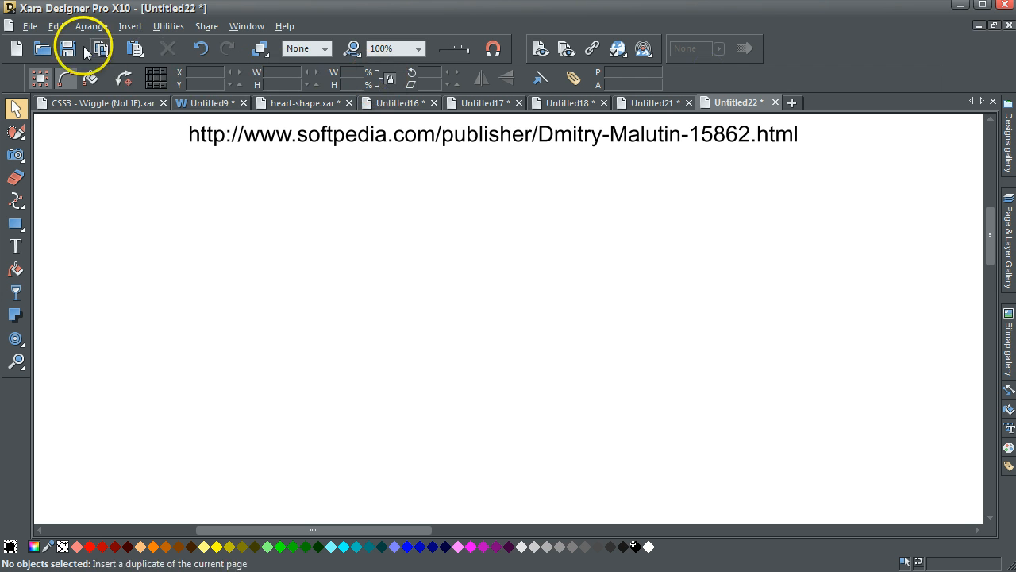
- Try pasting the circle pattern directly into the Xara document as an Enhanced Metafile, and delete the pasted ellipses
click(56, 27)
mouse_move(99, 104)
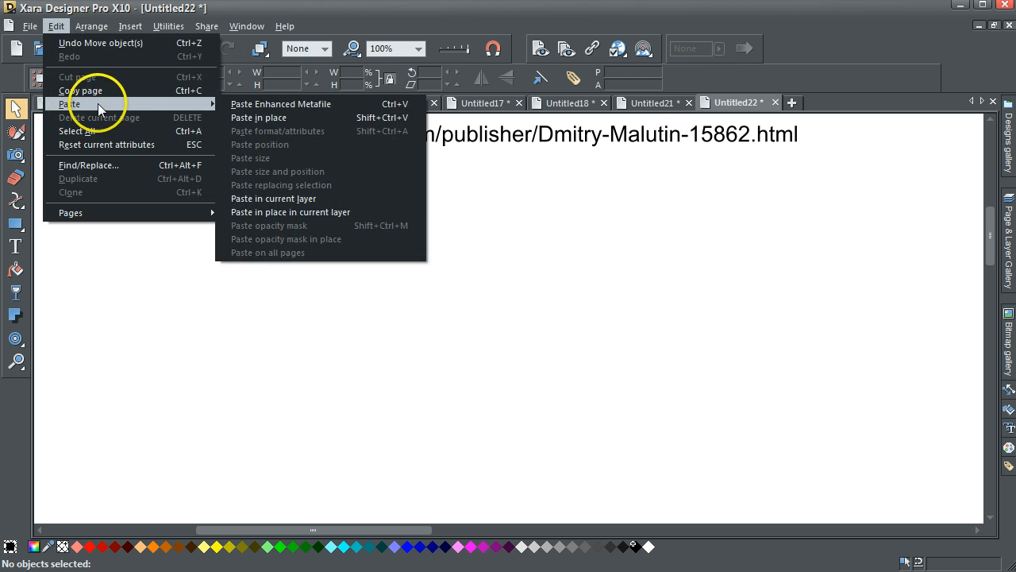
click(259, 108)
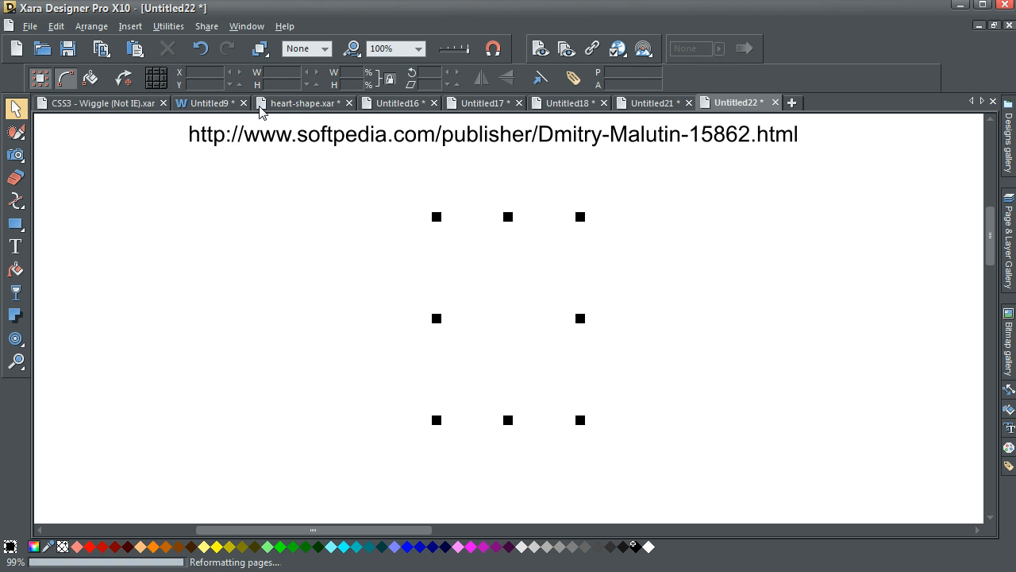
click(399, 333)
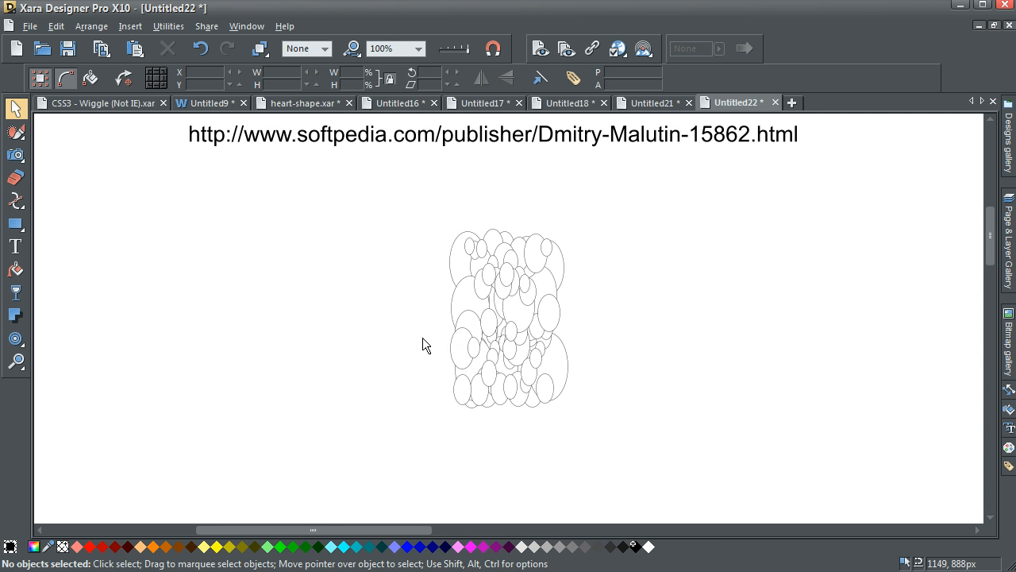
click(445, 234)
drag(414, 197, 663, 460)
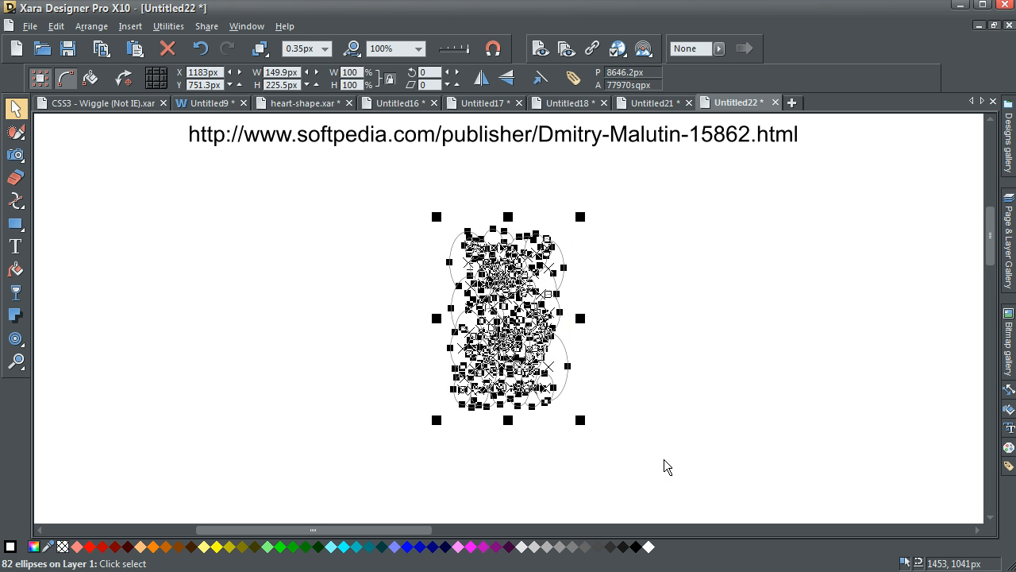
key(Delete)
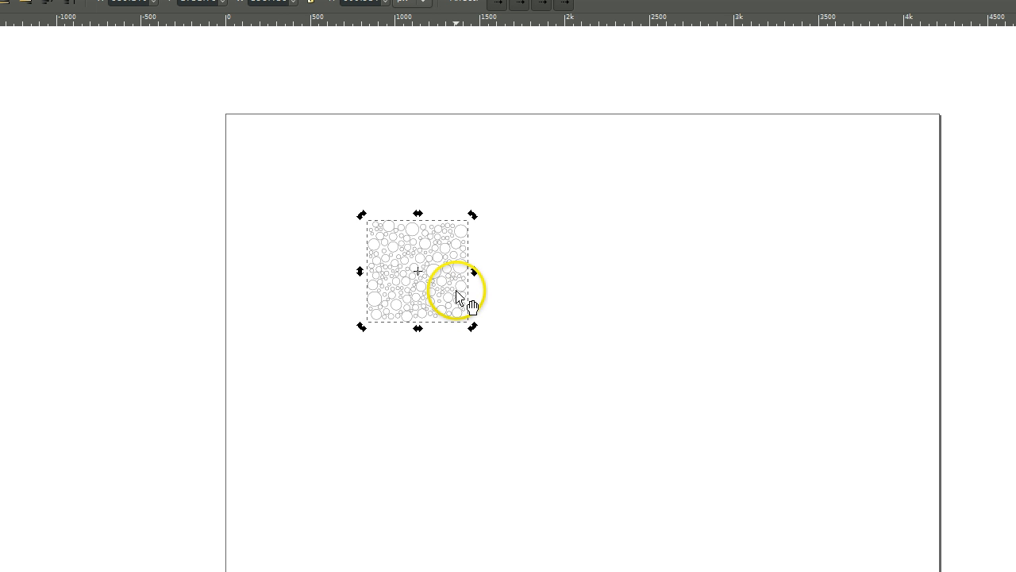
- Switch to Inkscape, delete the old circle pattern from the page and enlarge the window to fill the screen
key(Delete)
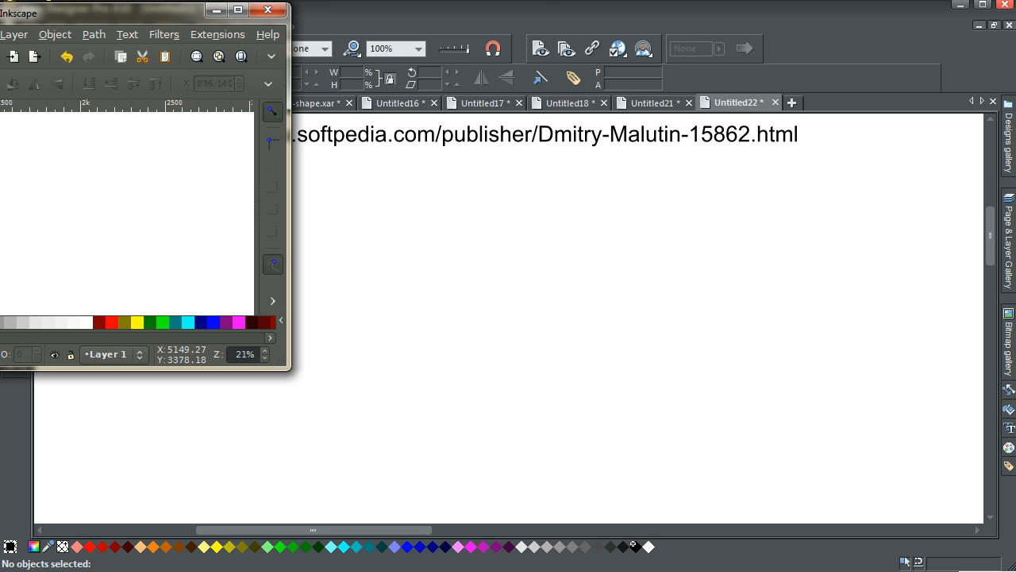
drag(169, 16, 70, 17)
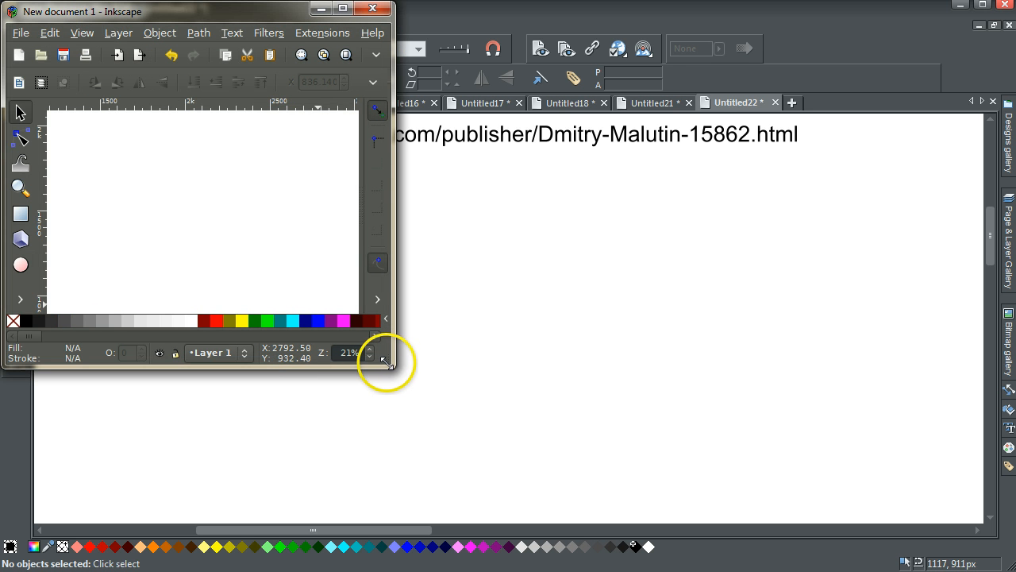
drag(388, 357, 1008, 564)
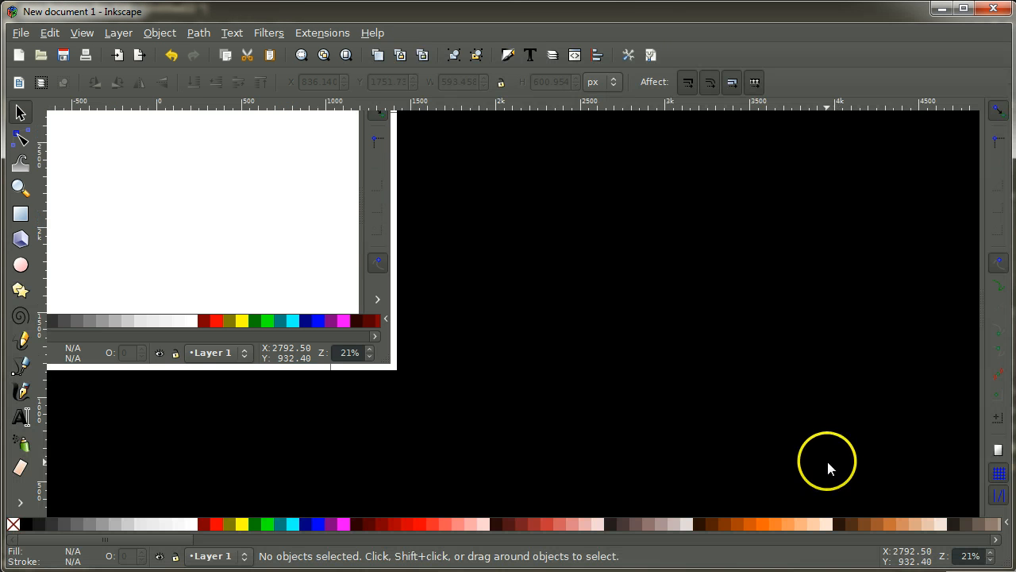
- Paste the copied circle pattern into the Inkscape document and move it onto the upper part of the page
click(49, 33)
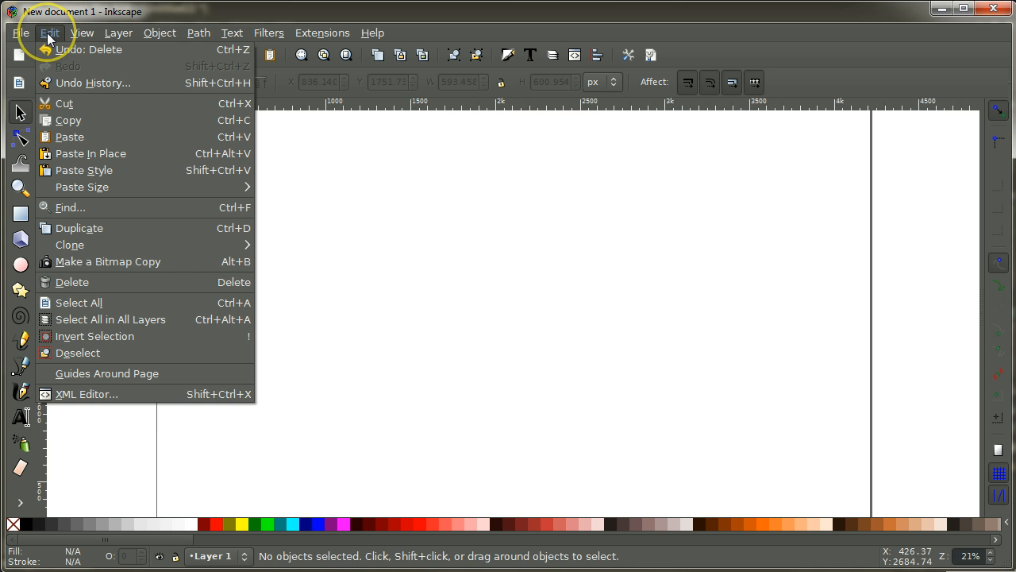
click(69, 132)
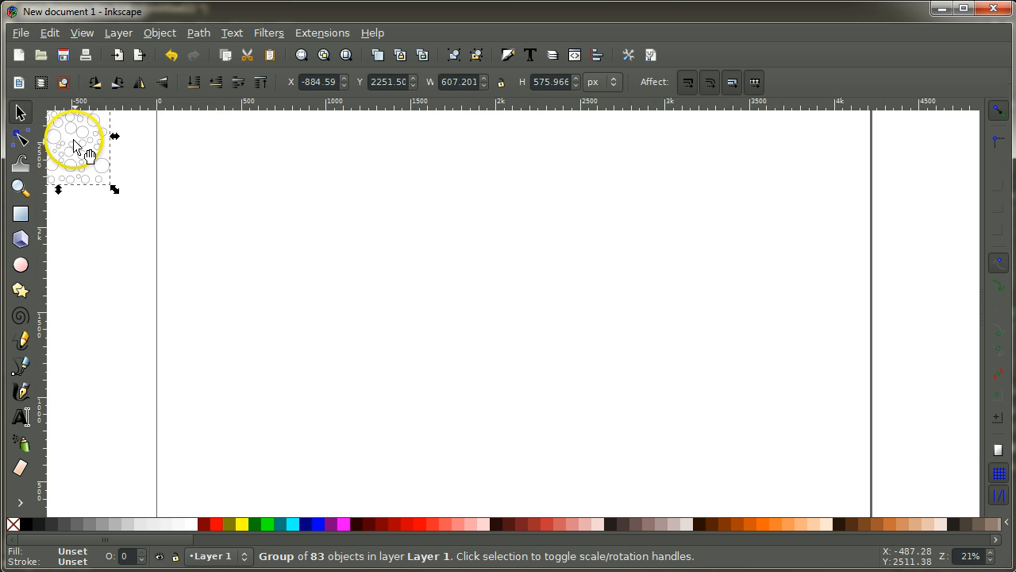
drag(74, 146, 360, 268)
- Copy the pasted circle group to the clipboard and switch back to Xara Designer Pro
click(248, 175)
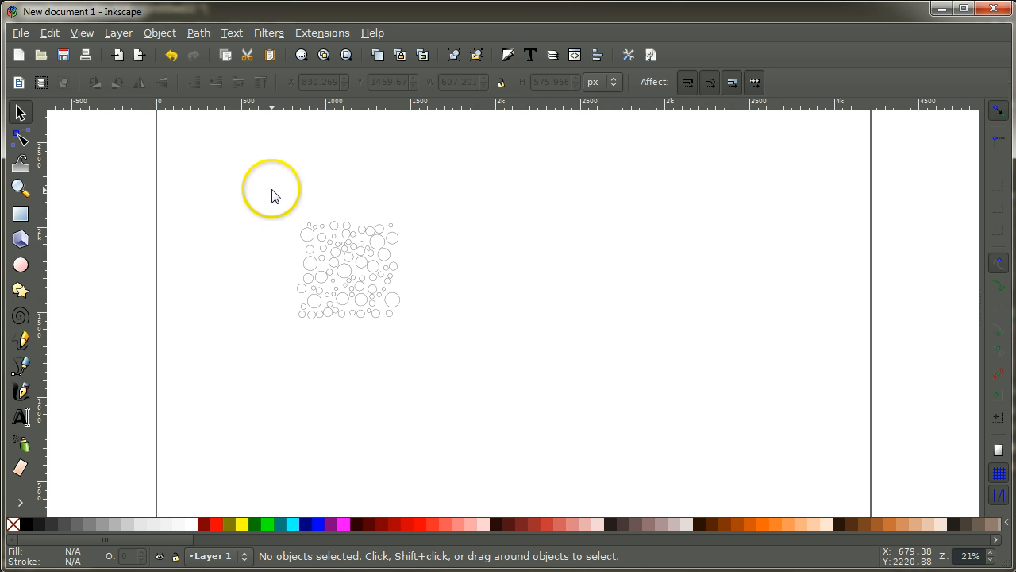
click(385, 294)
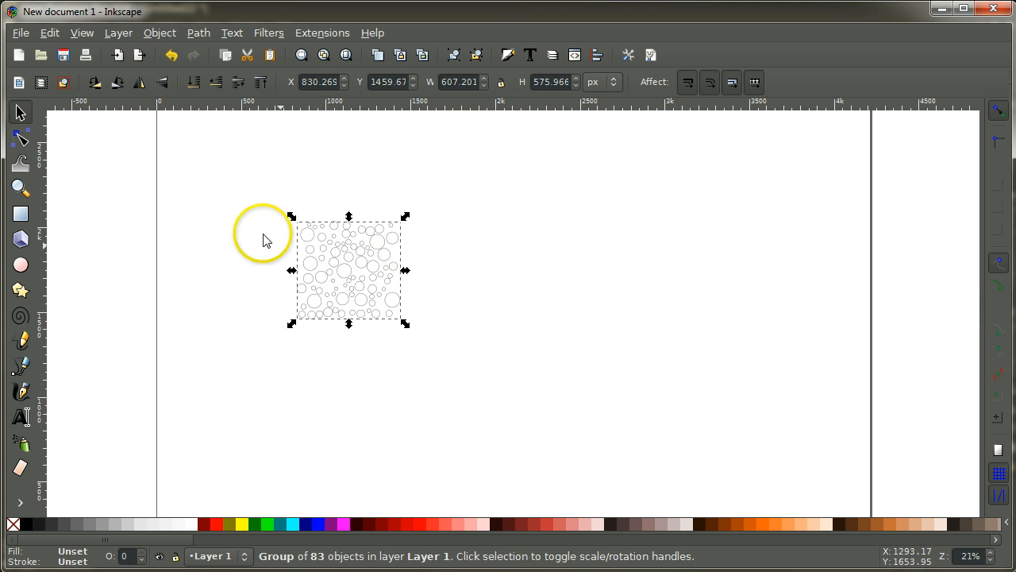
click(48, 33)
click(64, 121)
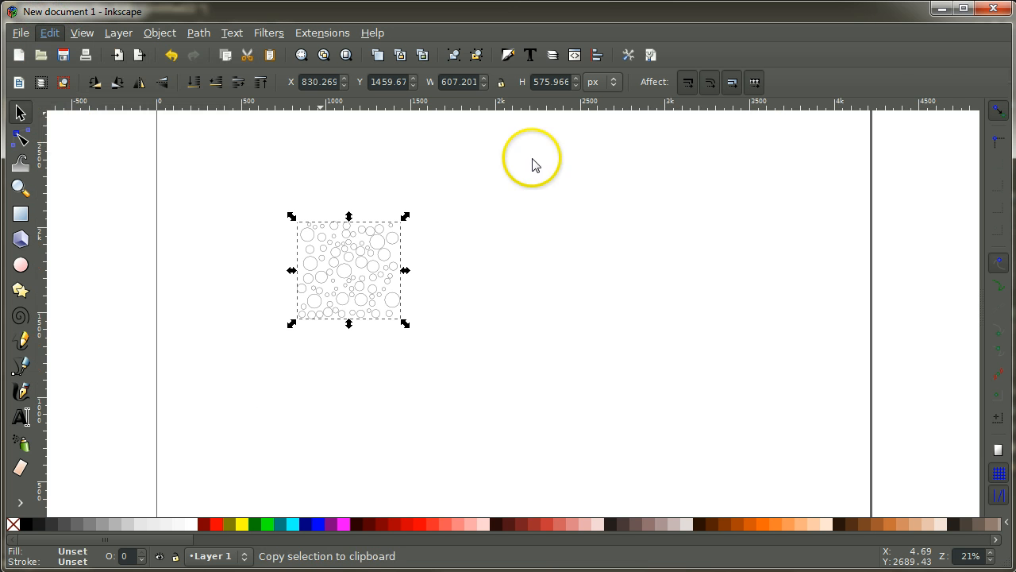
click(945, 11)
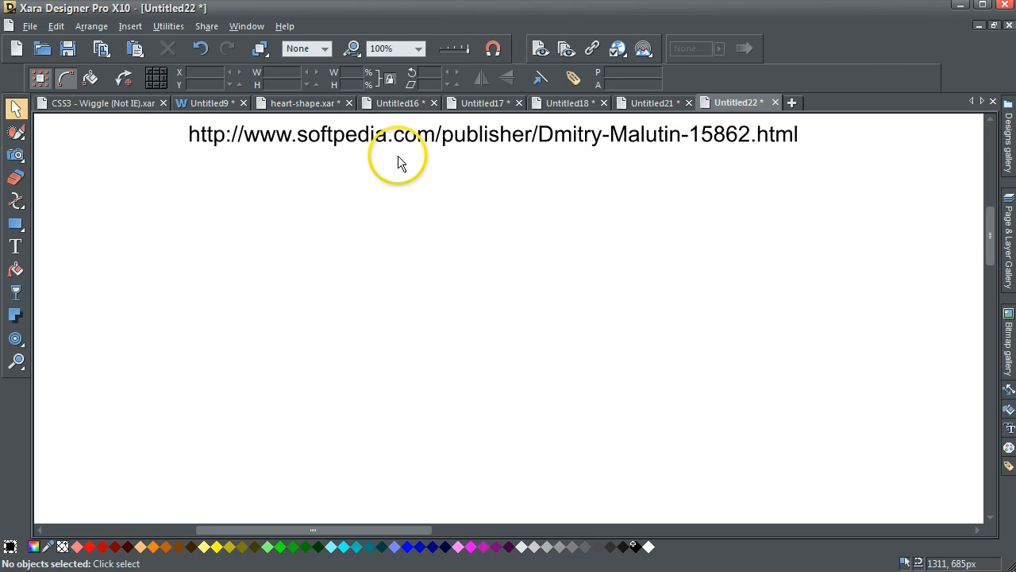
- Paste the circle group copied from Inkscape into the Xara document as an Enhanced Metafile
click(56, 28)
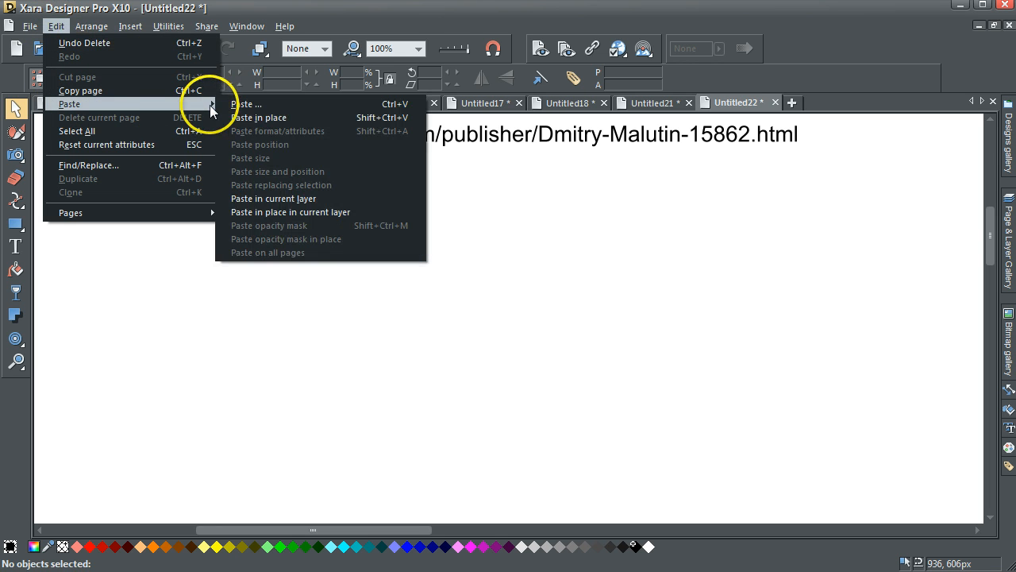
click(230, 100)
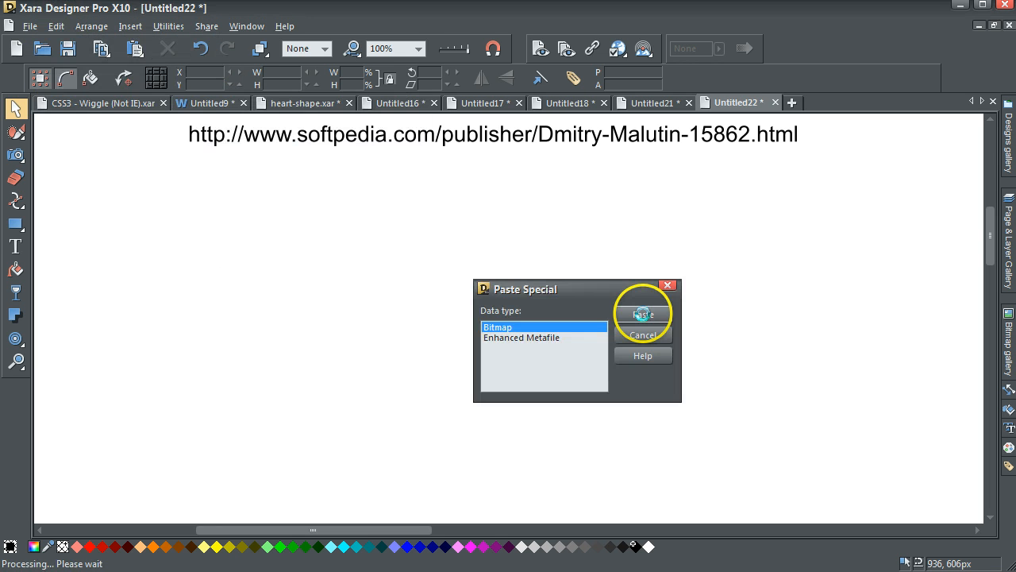
click(538, 339)
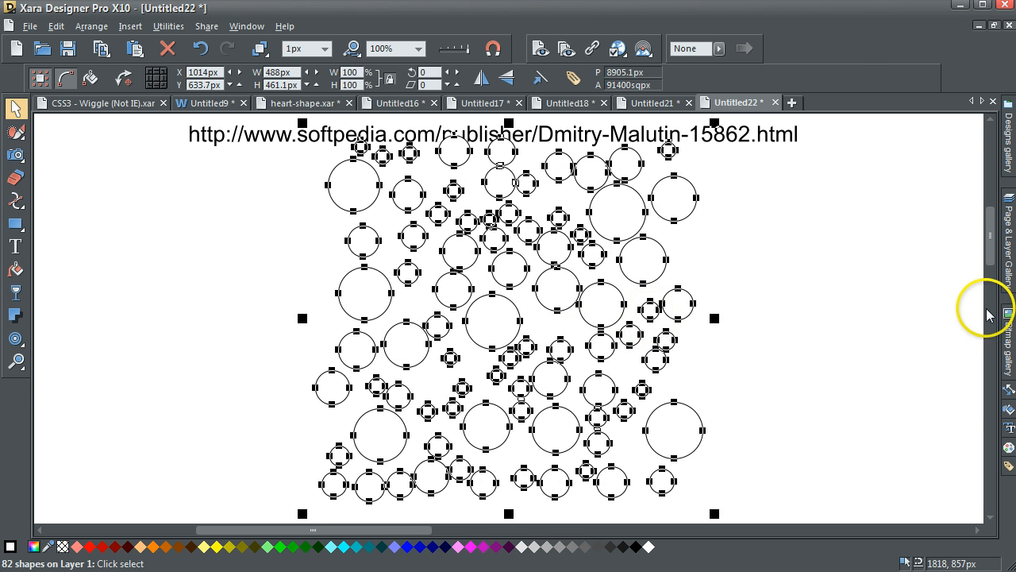
- Move the pasted circles down the page to a Y position of 923.7 px, clear of the web address, and deselect them
drag(990, 254, 988, 290)
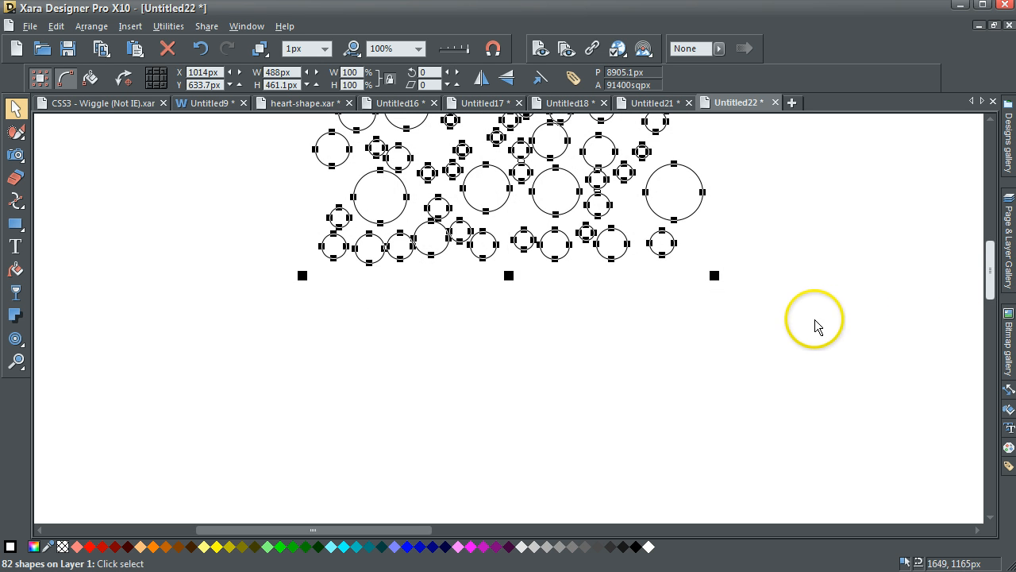
key(shift+Down)
key(shift+Down)
key(shift+Down)
key(shift+Down)
key(shift+Down)
key(shift+Down)
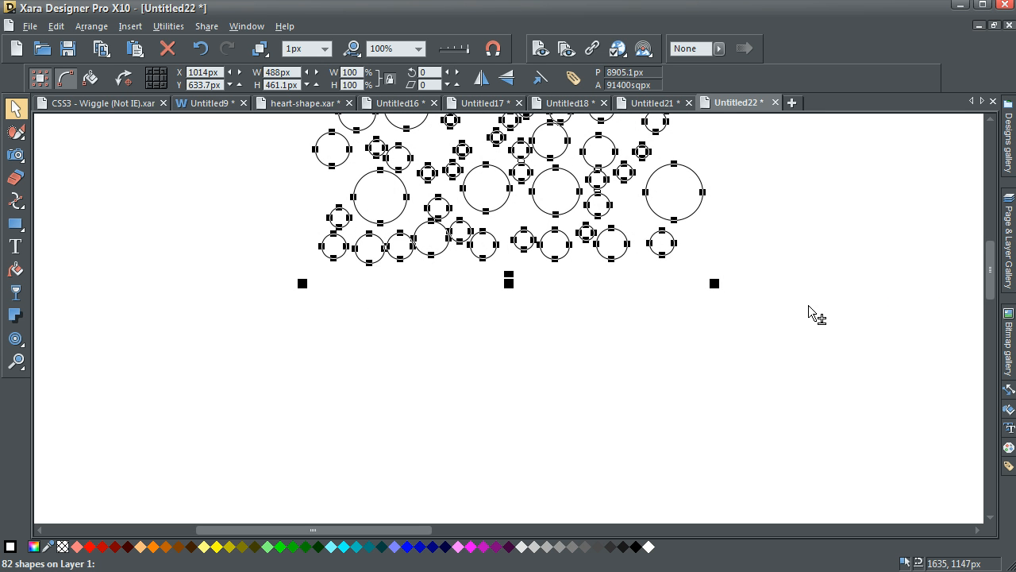
key(shift+Down)
key(shift+Down)
key(shift+Down)
key(shift+Down)
key(shift+Down)
key(shift+Down)
key(shift+Down)
key(shift+Down)
key(shift+Down)
key(shift+Down)
key(shift+Down)
key(shift+Down)
key(shift+Down)
key(shift+Down)
key(shift+Down)
key(shift+Down)
key(shift+Down)
key(shift+Down)
key(shift+Down)
key(shift+Down)
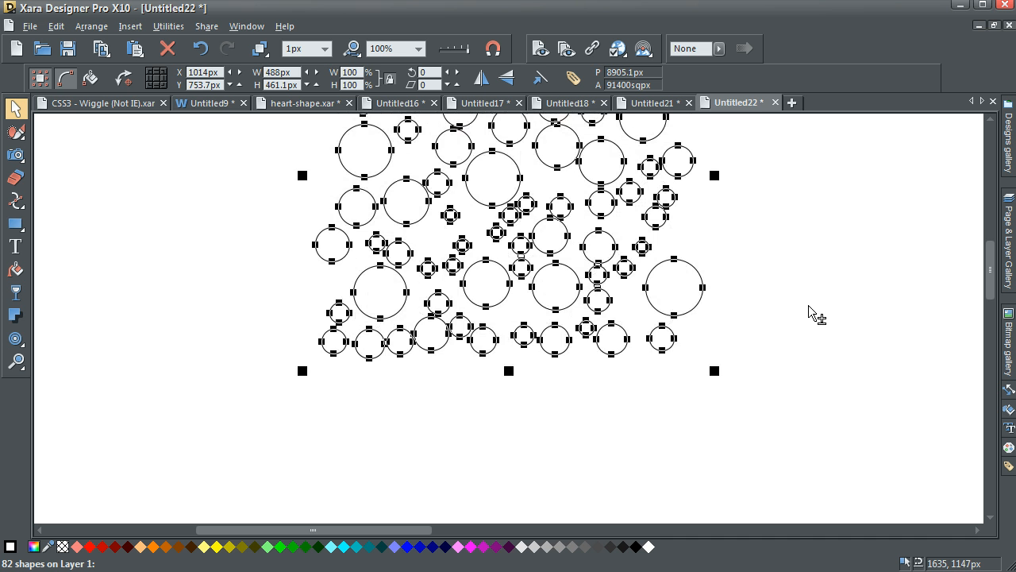
key(shift+Down)
key(shift+Down)
key(shift+Down)
key(shift+Down)
key(shift+Down)
key(shift+Down)
key(shift+Down)
key(shift+Down)
key(shift+Down)
key(shift+Down)
key(shift+Down)
key(shift+Down)
key(shift+Down)
key(shift+Down)
key(shift+Down)
key(shift+Down)
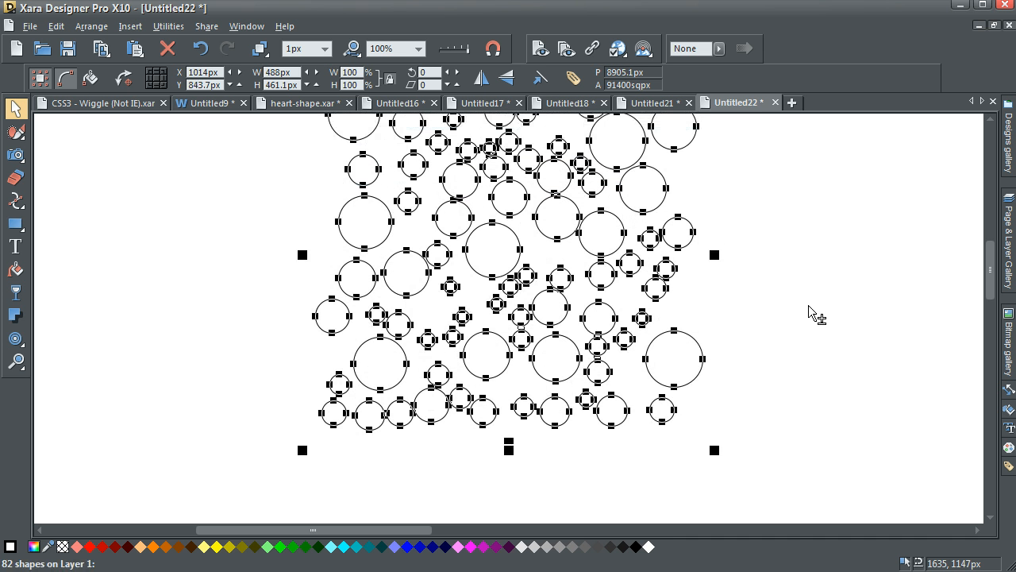
key(shift+Down)
key(shift+Down)
key(shift+Down)
key(shift+Down)
key(shift+Down)
key(shift+Down)
key(shift+Down)
key(shift+Down)
key(shift+Down)
key(shift+Down)
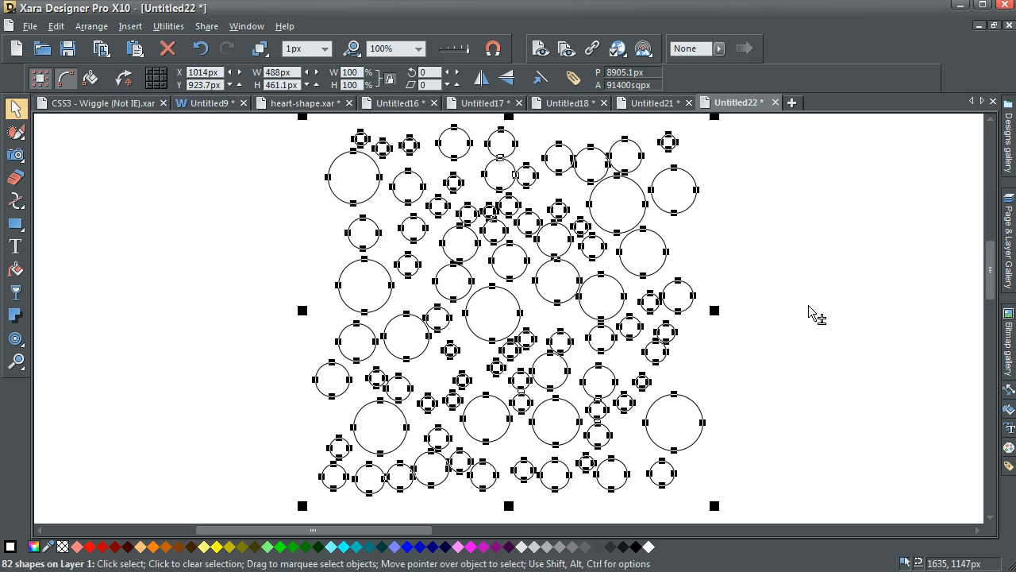
click(841, 316)
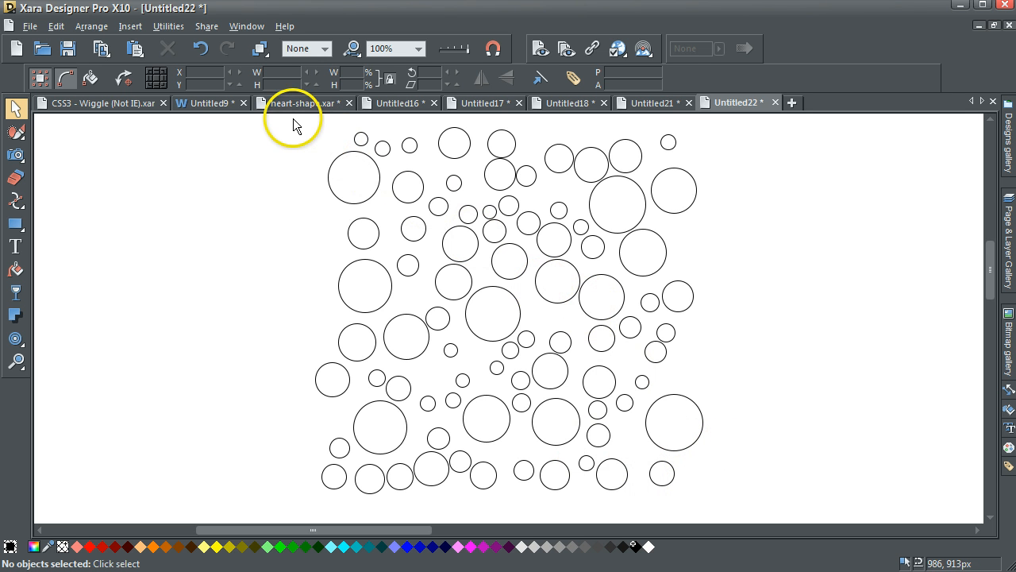
- Shrink all the circles by reducing their paths inward by 3.5 px with the Contour tool, and deselect them
drag(295, 125, 784, 520)
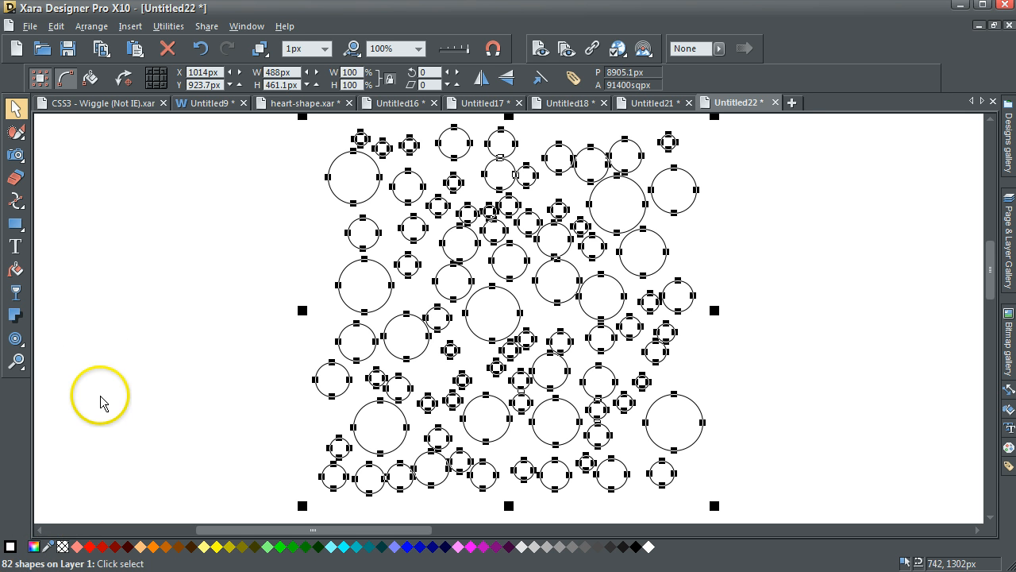
click(17, 340)
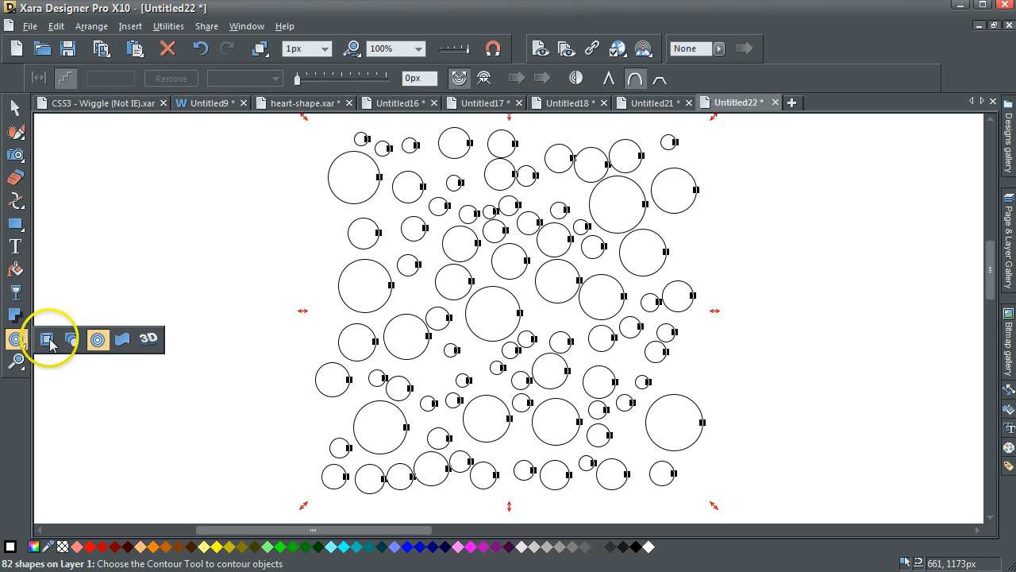
click(98, 340)
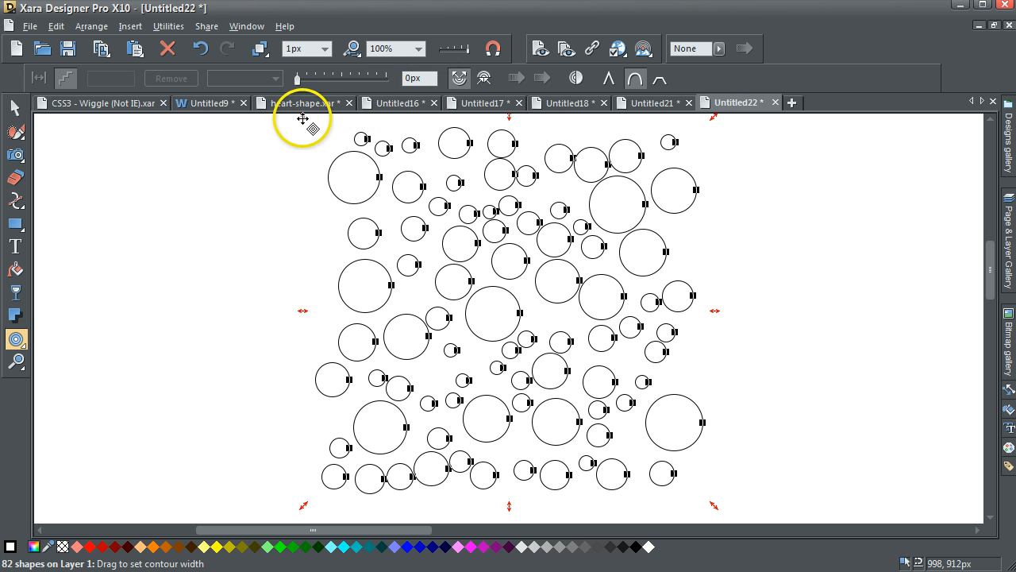
drag(303, 118, 307, 121)
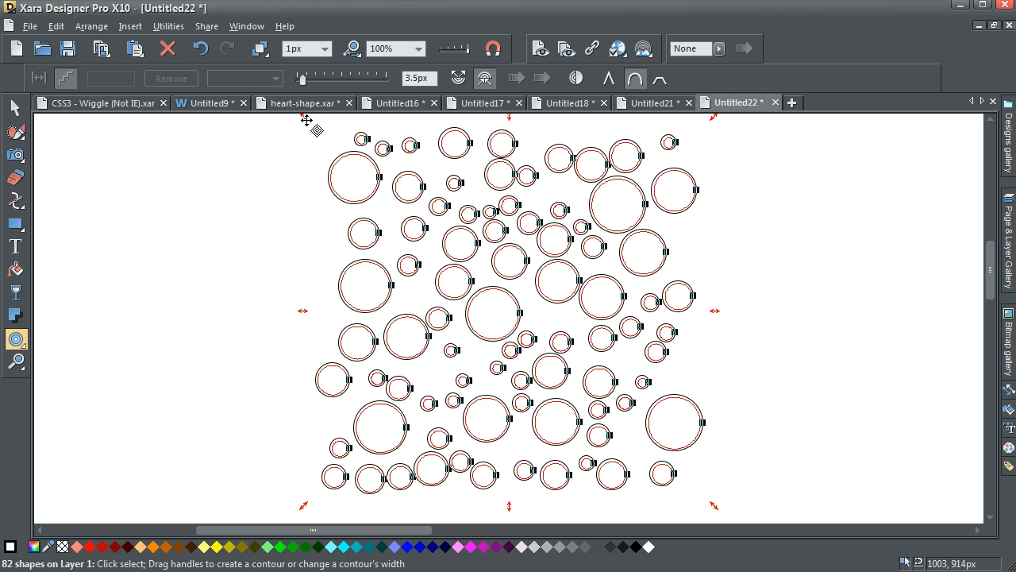
drag(307, 120, 311, 122)
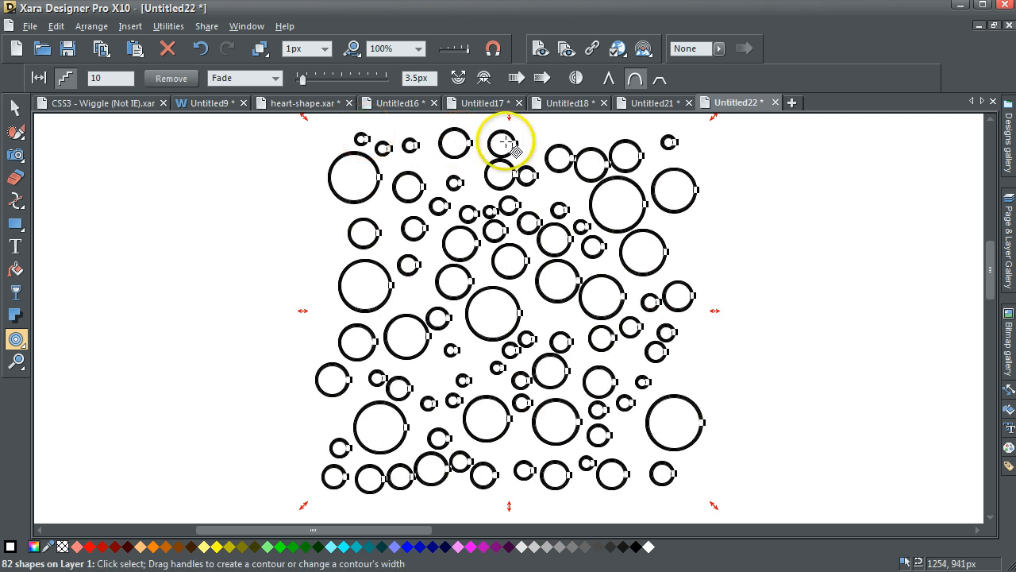
click(578, 81)
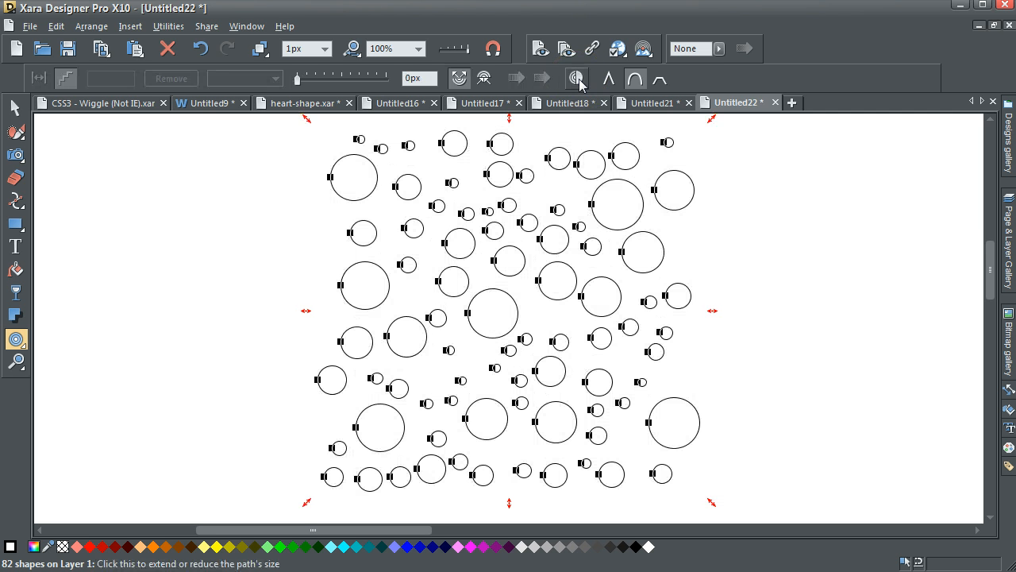
click(15, 107)
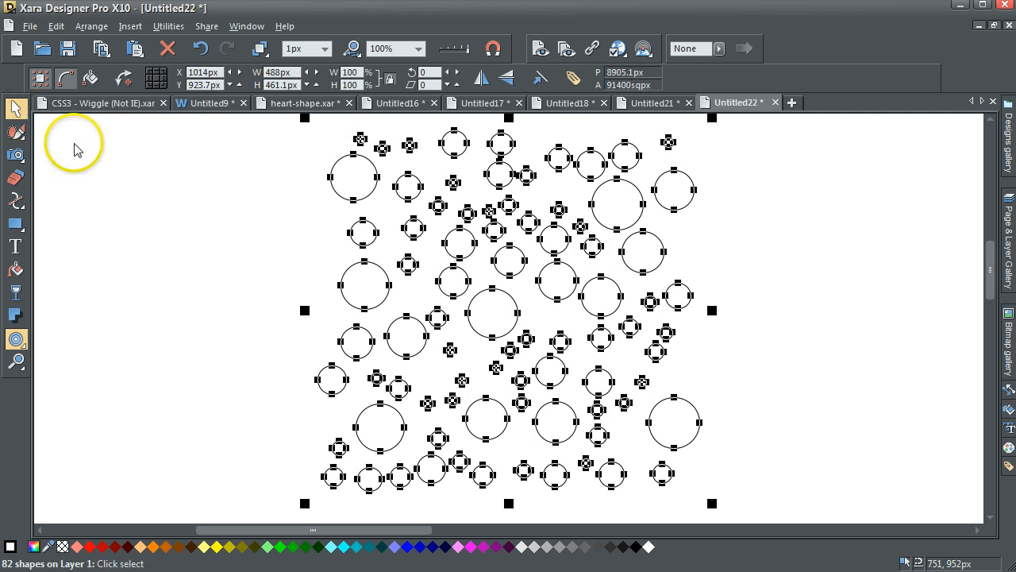
click(89, 151)
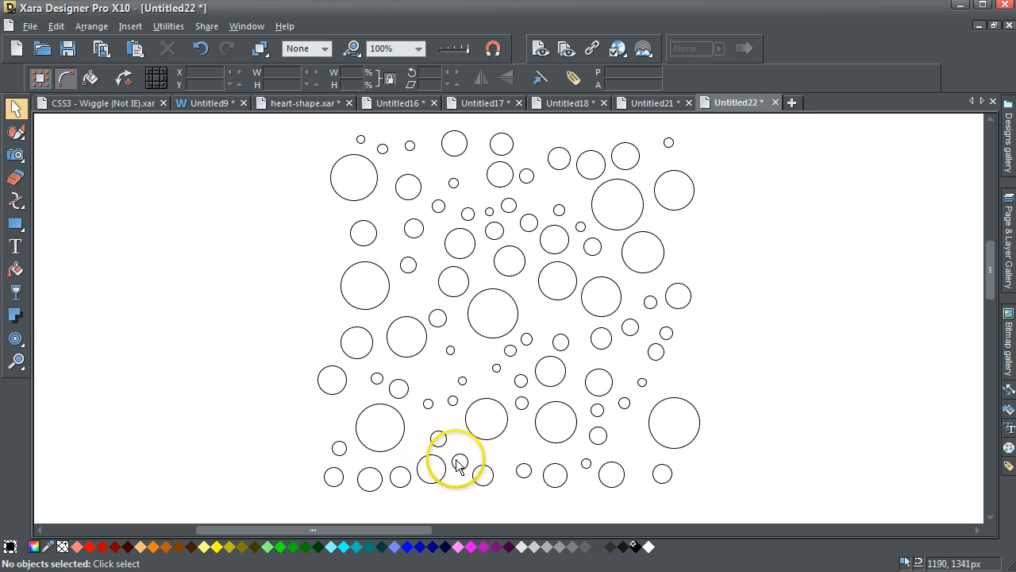
- Fill all the circles with green and group them into one object
drag(297, 122, 712, 498)
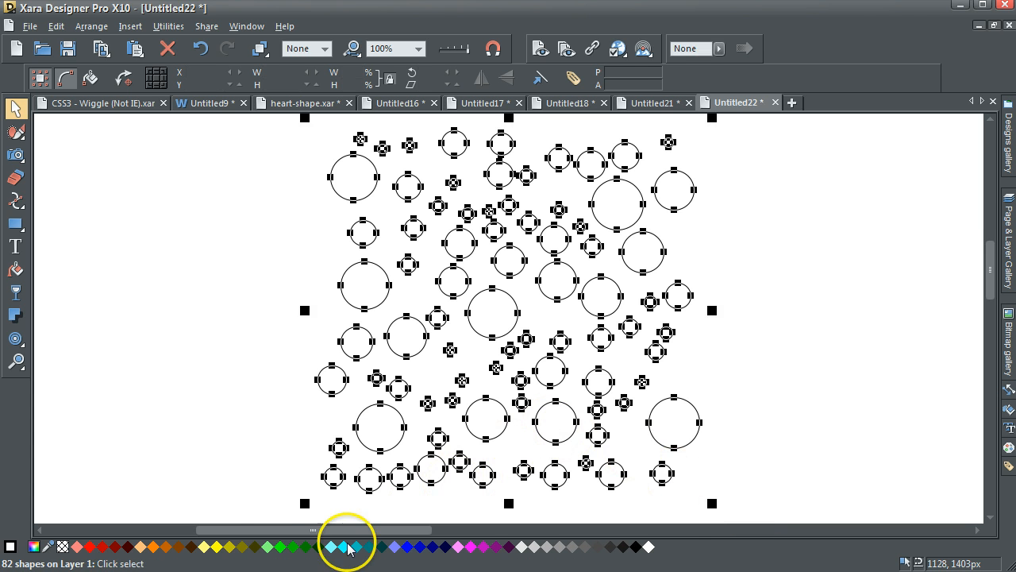
click(280, 546)
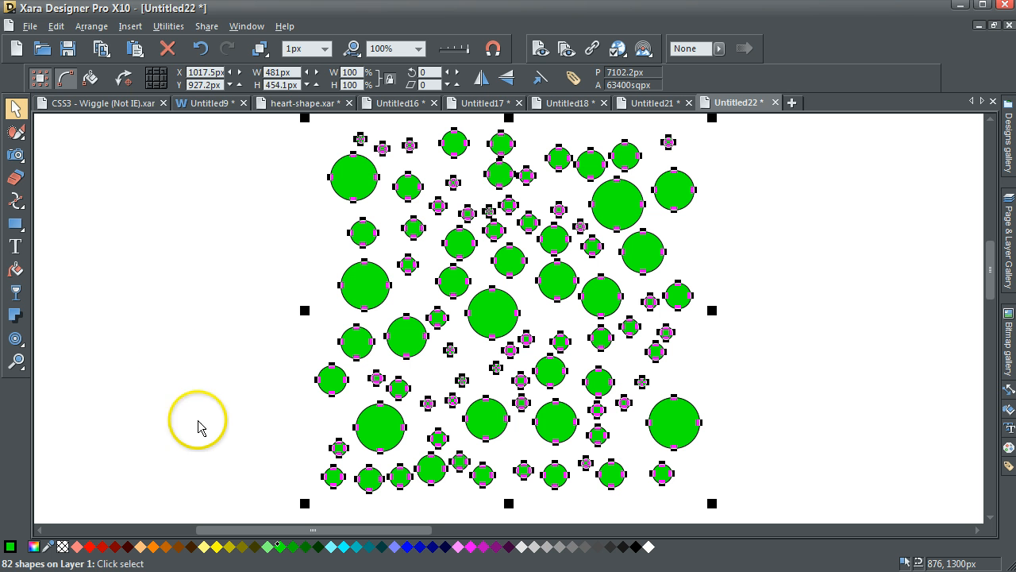
click(92, 26)
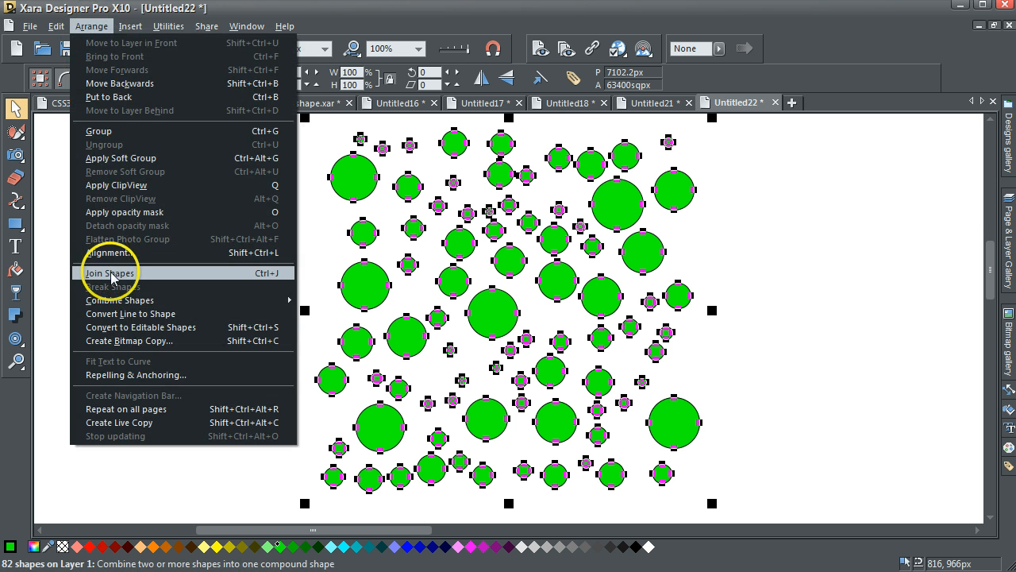
mouse_move(141, 301)
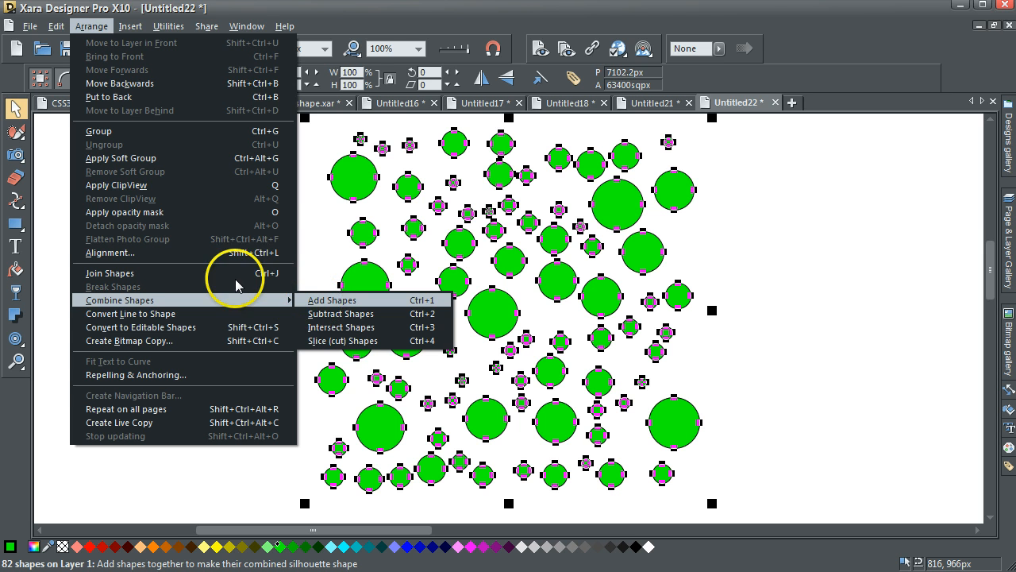
click(113, 131)
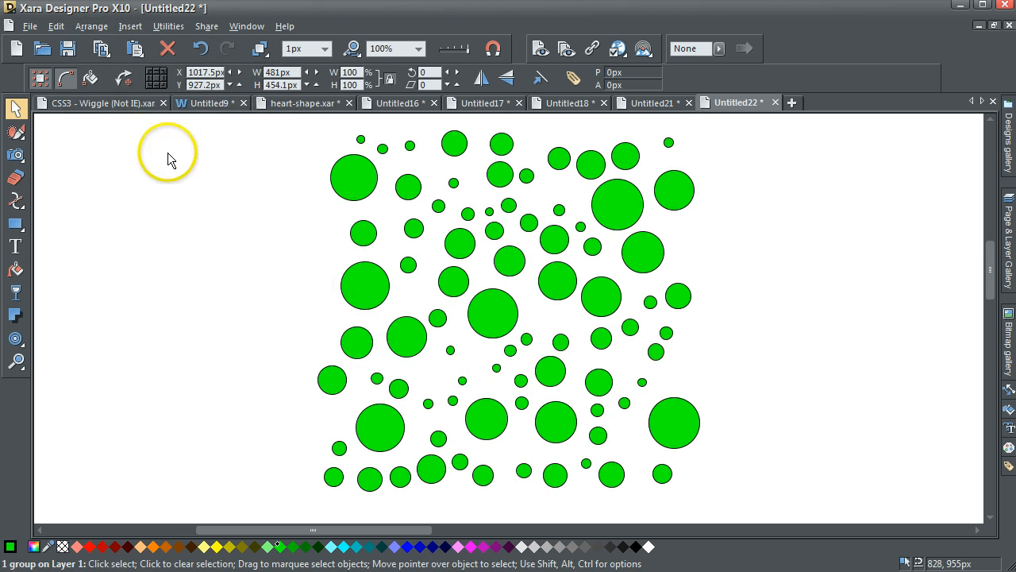
click(168, 159)
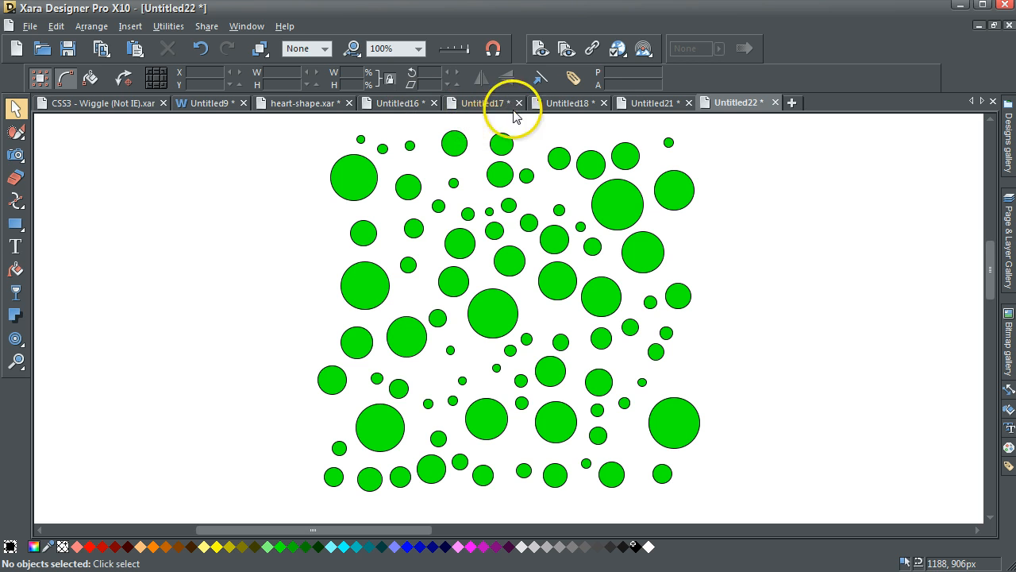
- Copy the orange heart outline from heart-shape.xar and return to the circle pattern document Untitled22
click(309, 103)
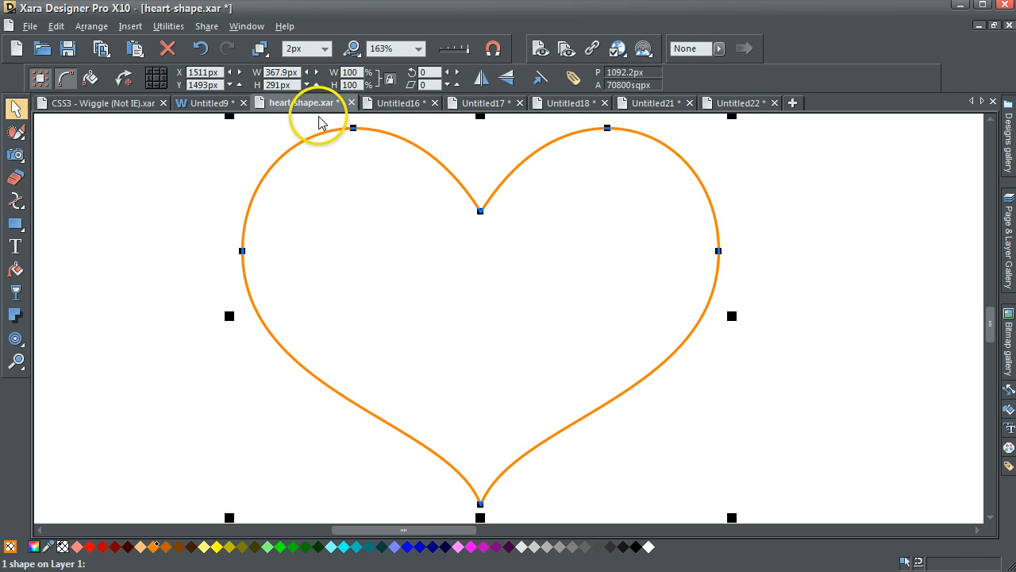
click(124, 78)
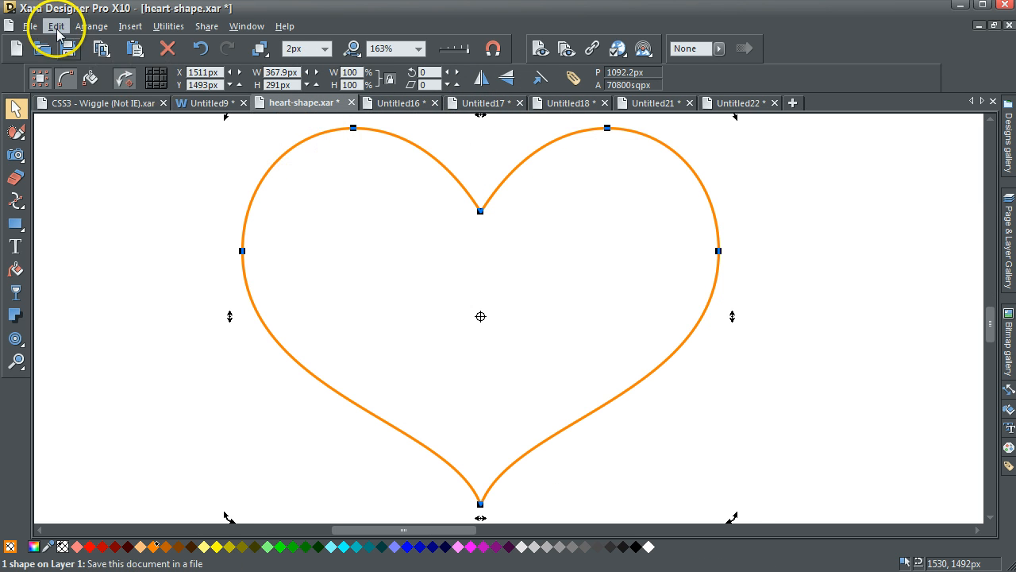
click(57, 31)
click(70, 86)
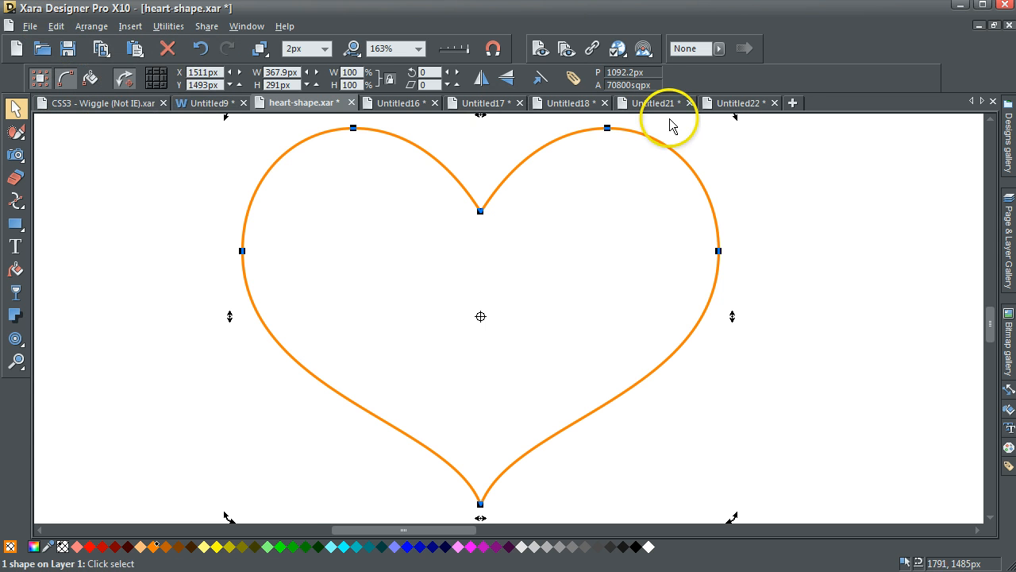
click(724, 103)
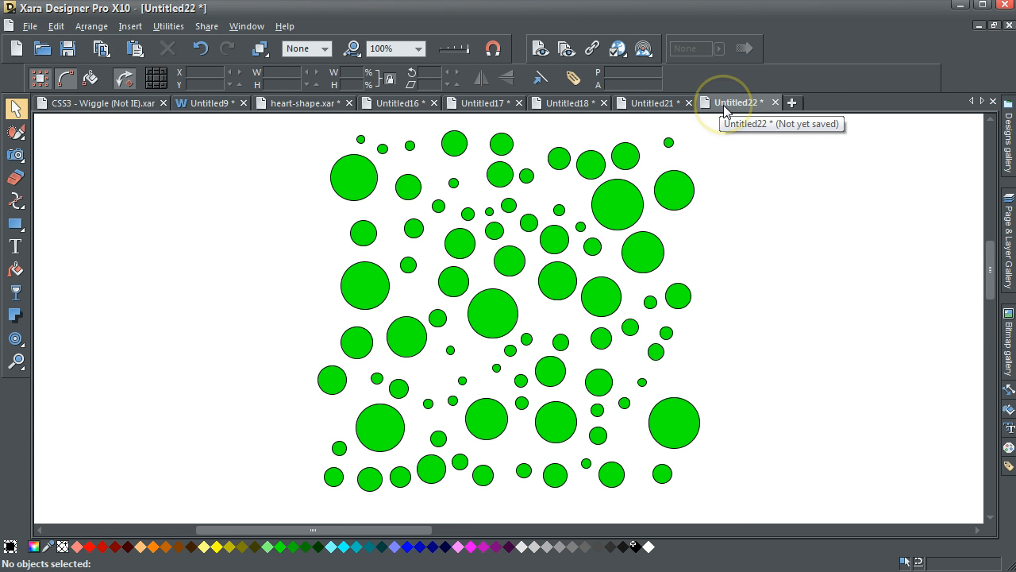
key(ctrl+v)
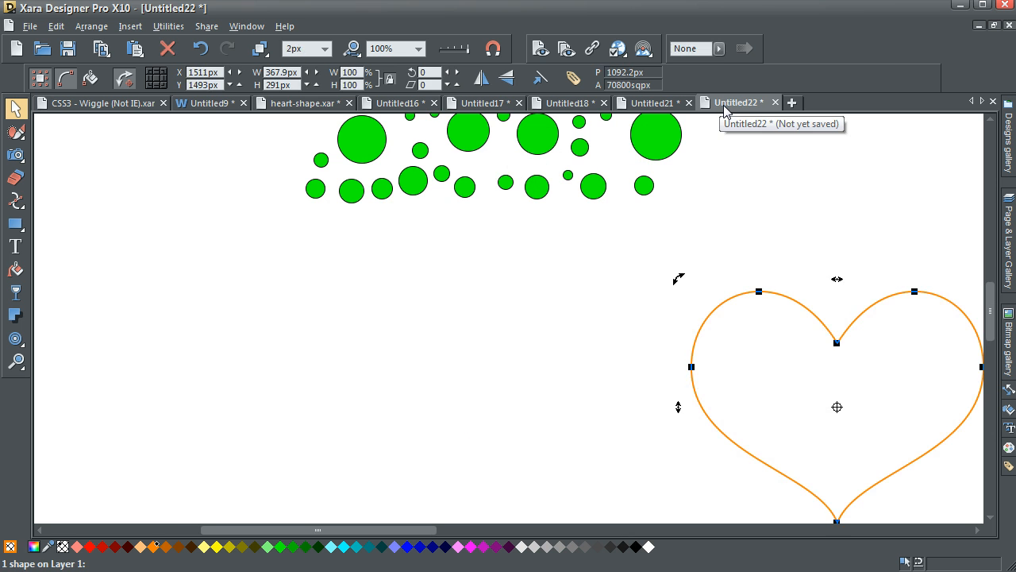
click(201, 50)
key(ctrl+z)
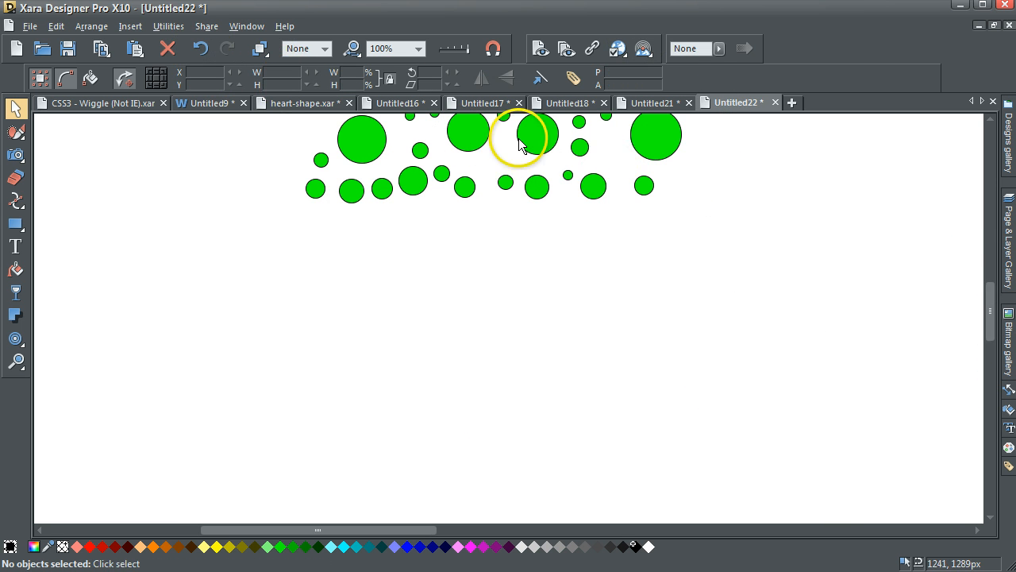
- Paste the heart outline over the green circle group and enlarge it to about 420 × 332 px
drag(992, 299, 984, 268)
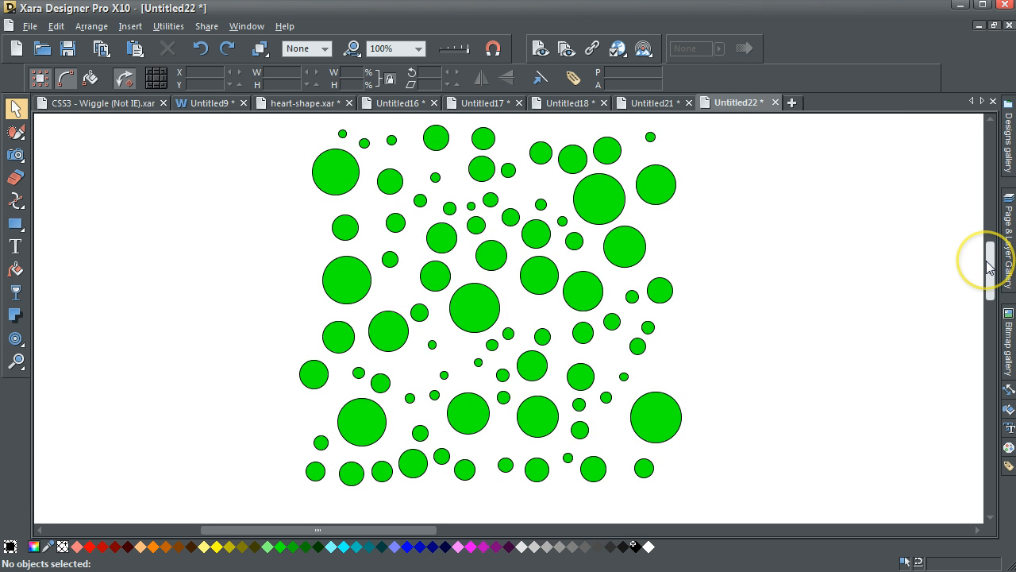
key(ctrl+y)
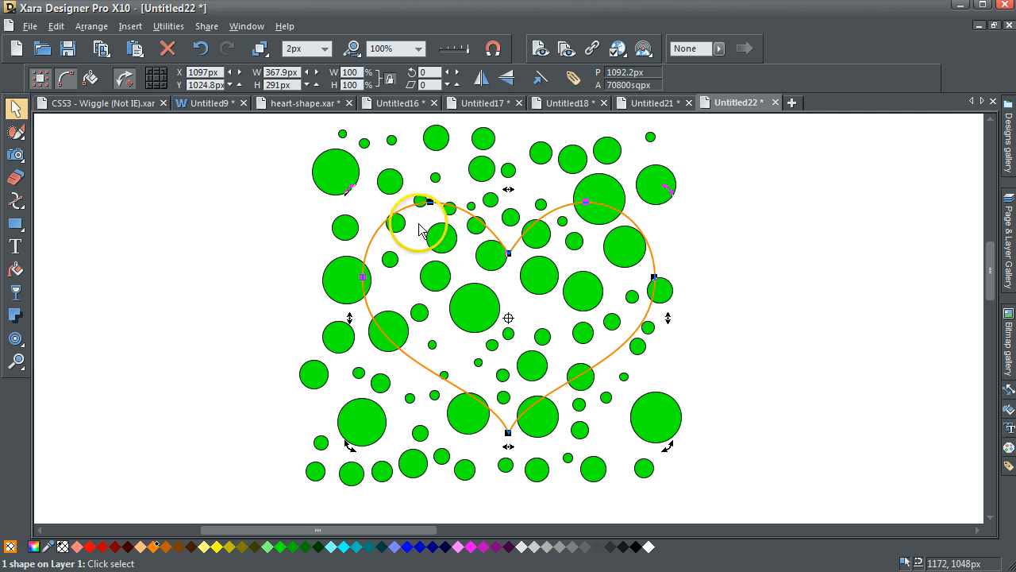
click(372, 224)
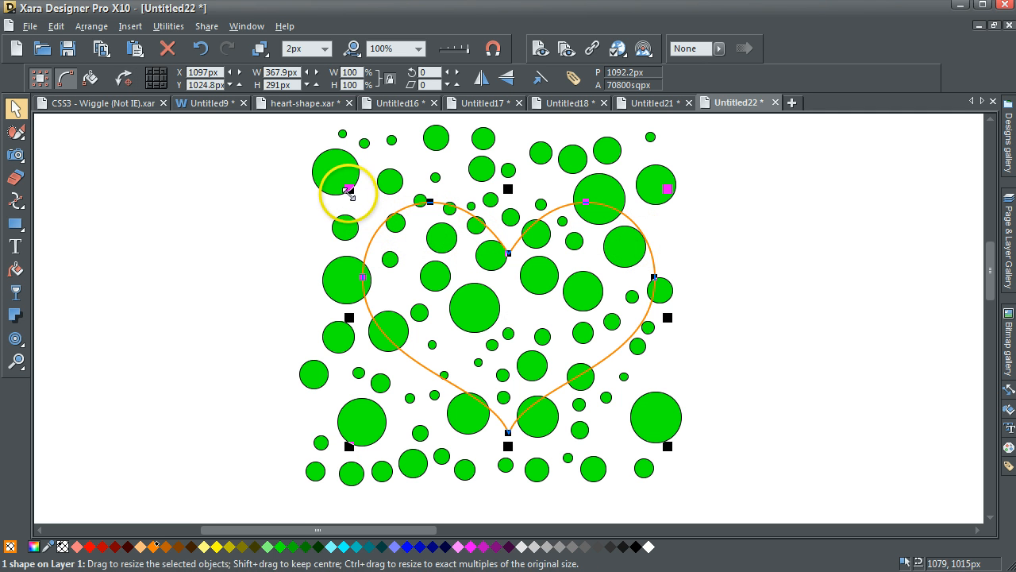
drag(350, 191, 325, 165)
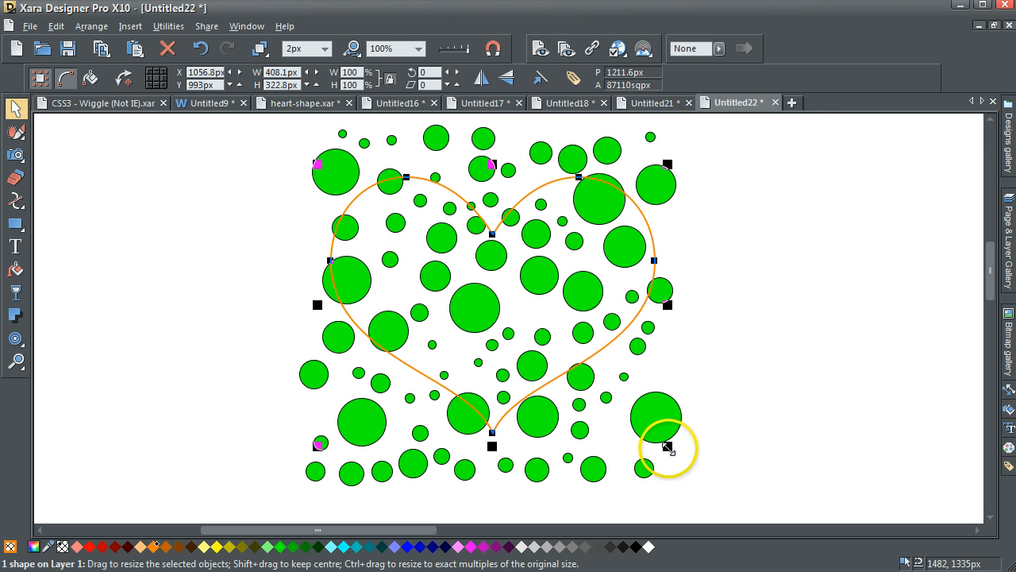
drag(667, 447, 676, 454)
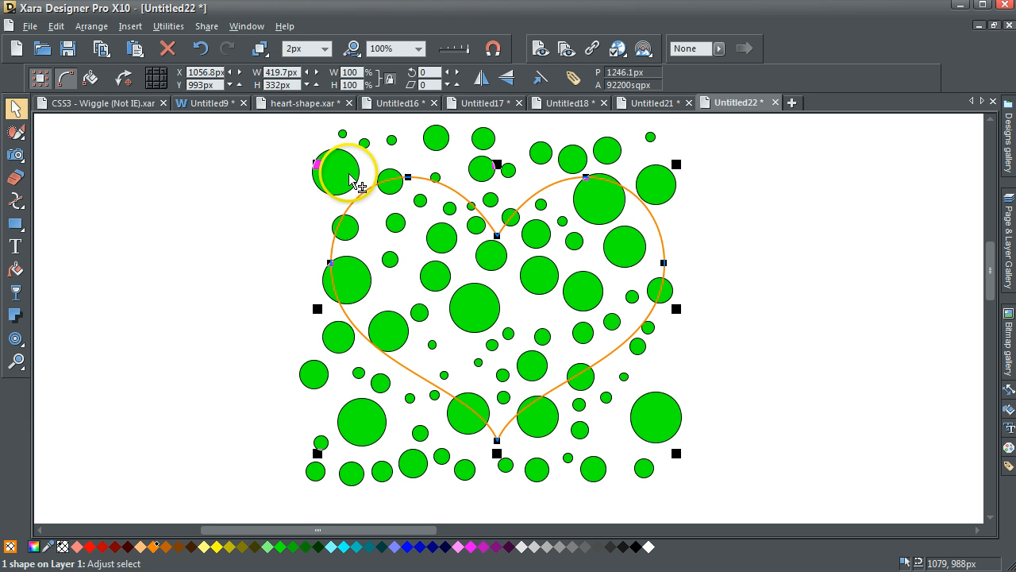
- Intersect the green circle group with the heart outline to crop the pattern to a heart, and deselect it
shift+click(349, 174)
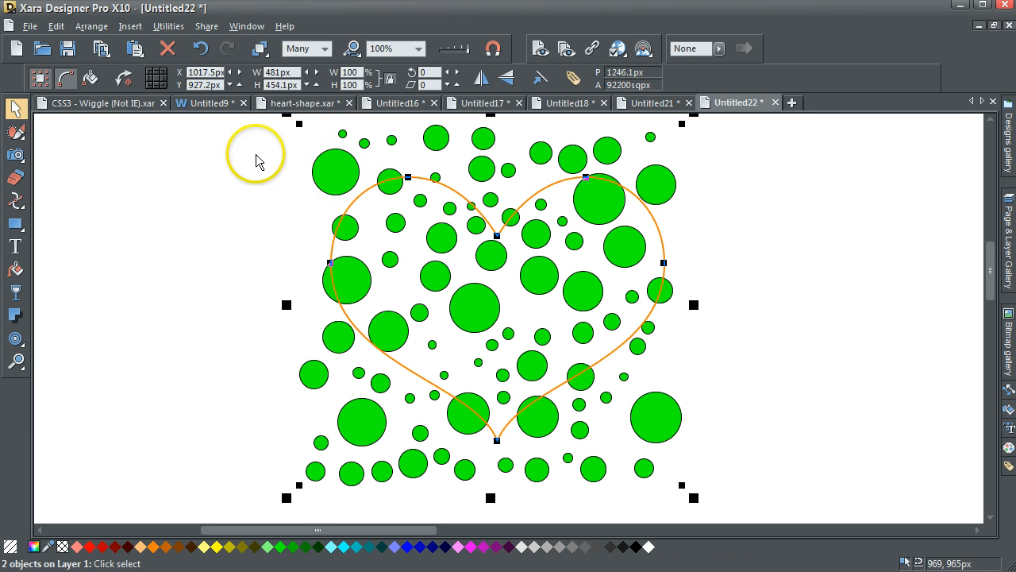
click(91, 26)
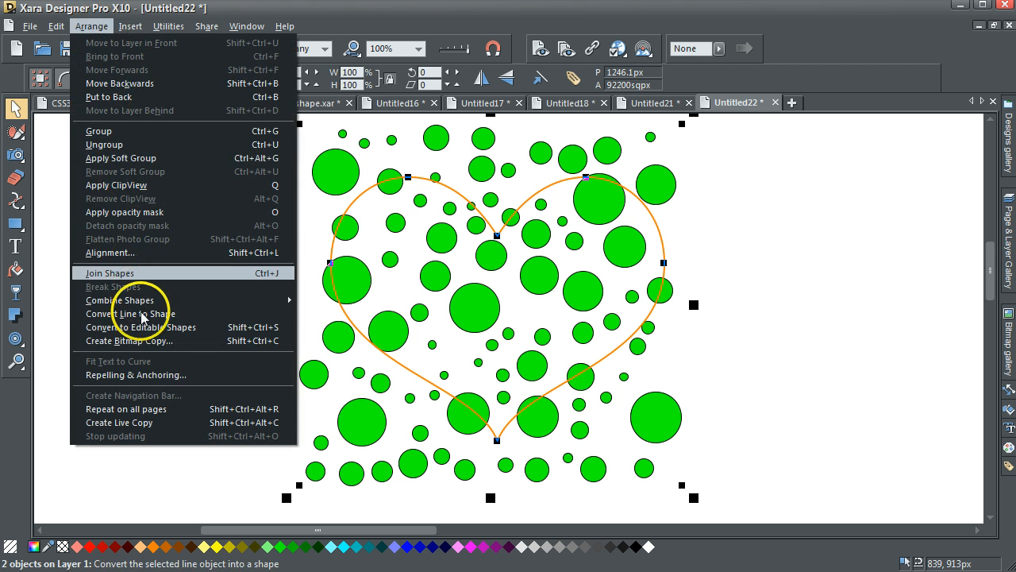
mouse_move(164, 306)
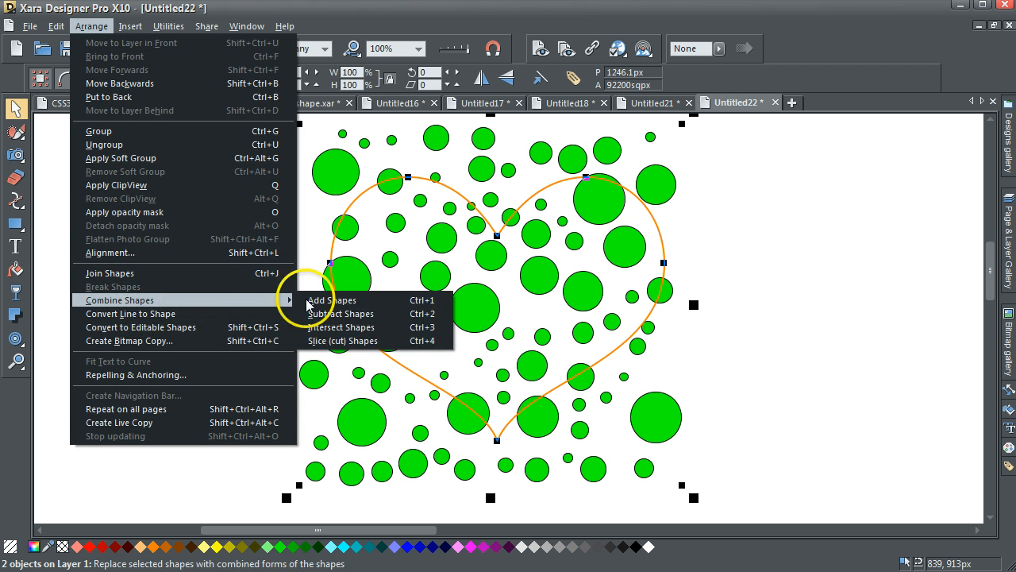
click(342, 329)
click(885, 310)
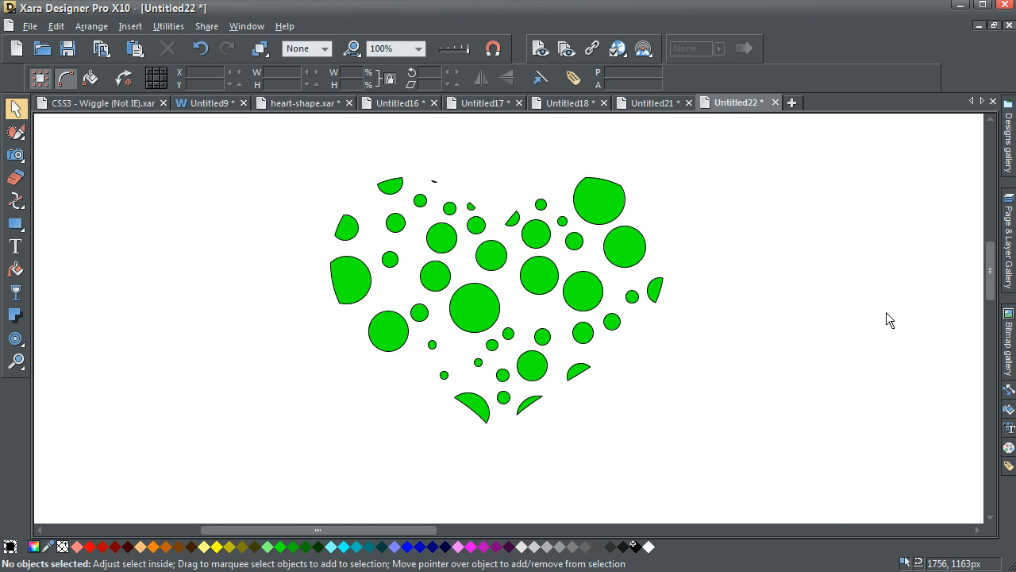
- Try to lay another copy of the heart outline over the heart-shaped circle pattern, and delete that copy
key(ctrl+shift+v)
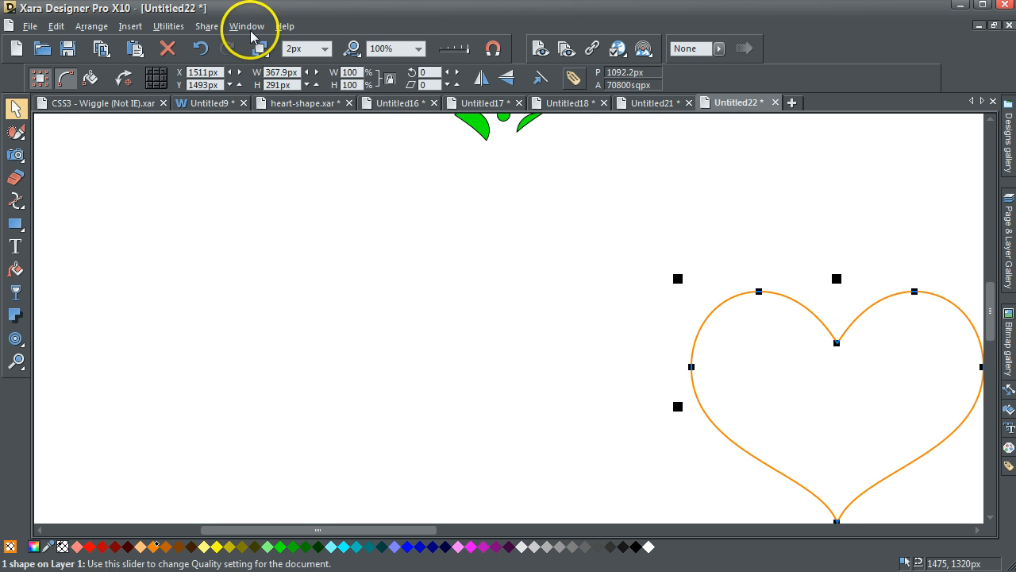
click(200, 49)
key(ctrl+z)
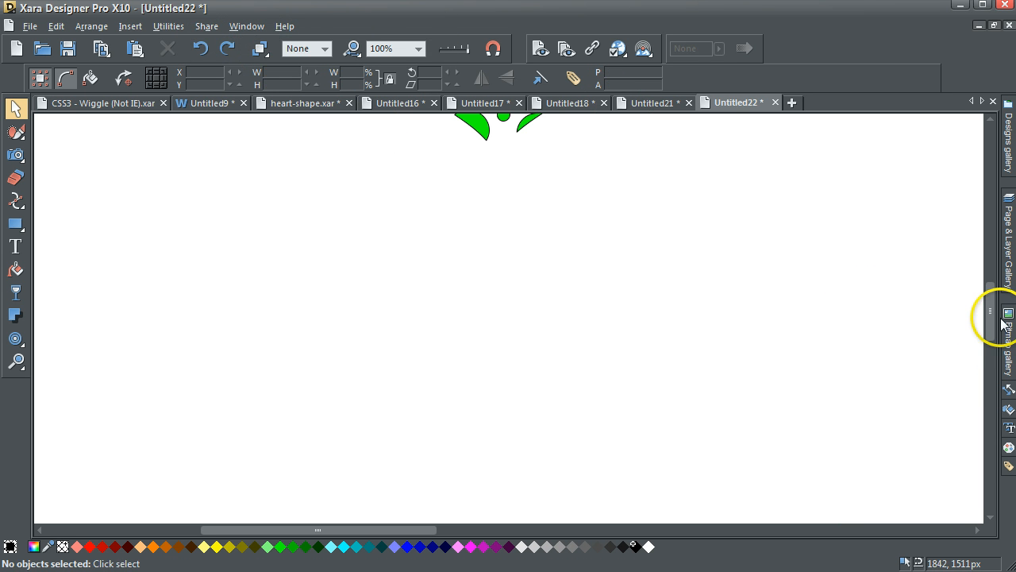
drag(987, 313, 961, 270)
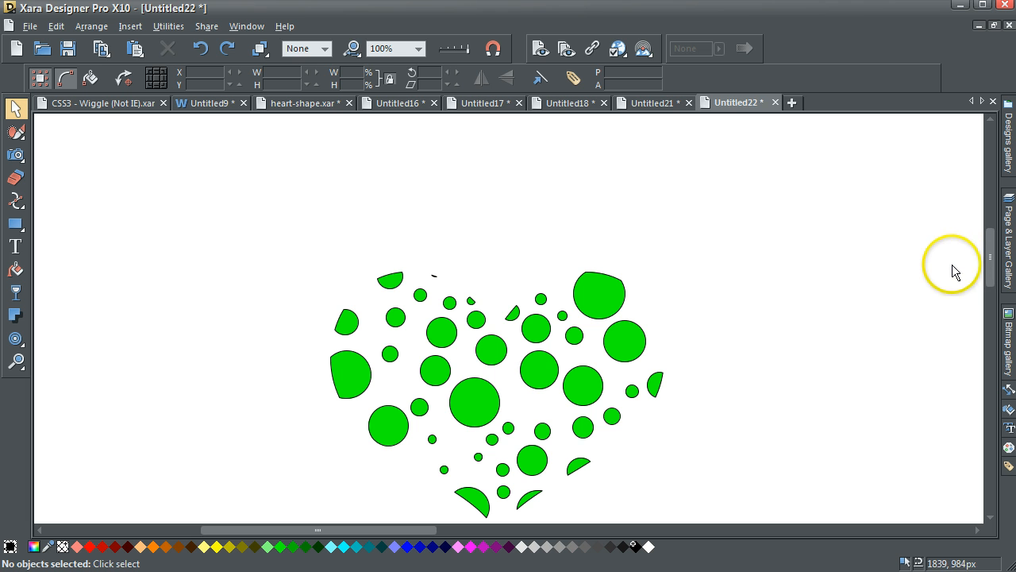
key(ctrl+y)
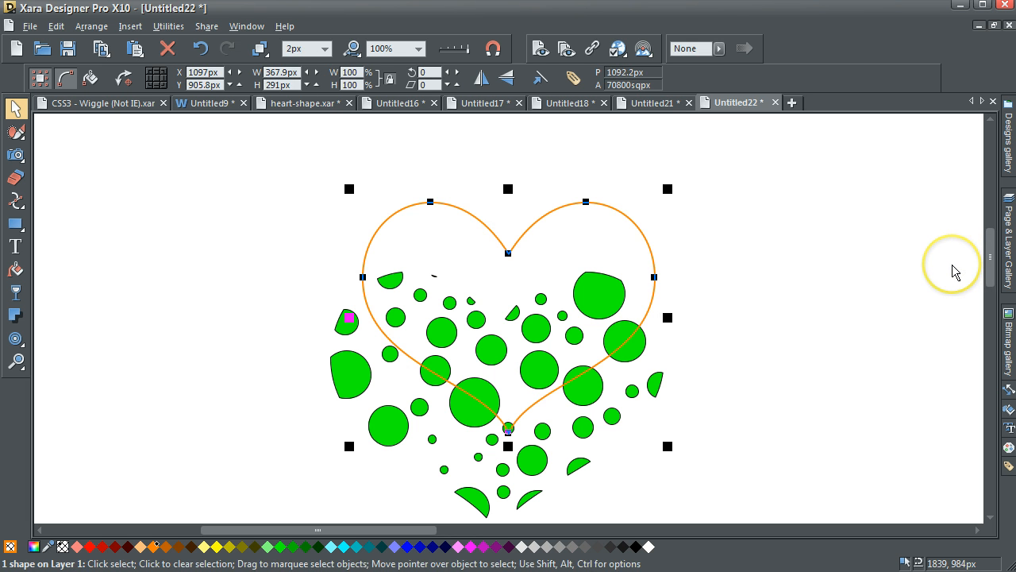
drag(534, 224, 521, 288)
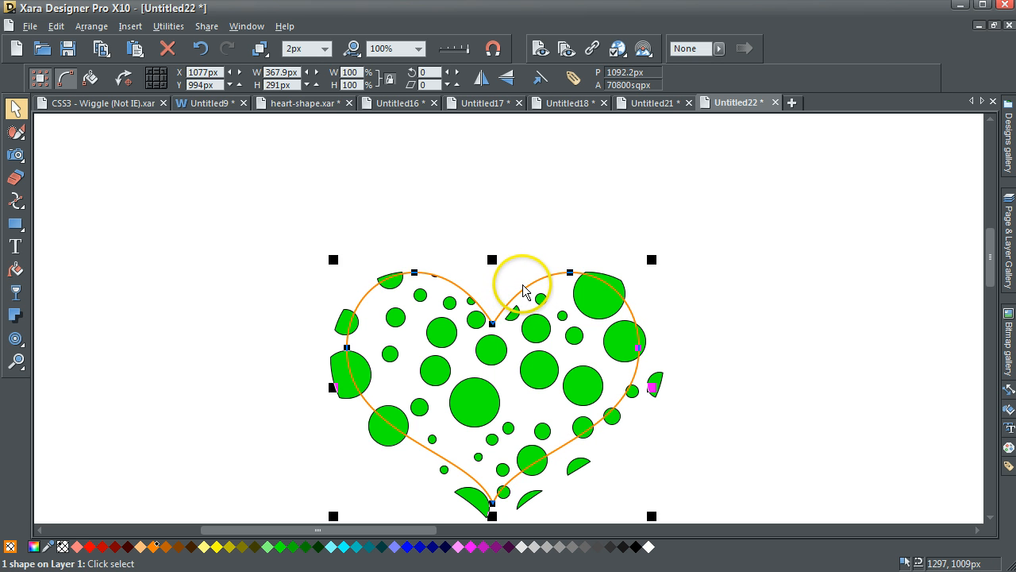
key(Delete)
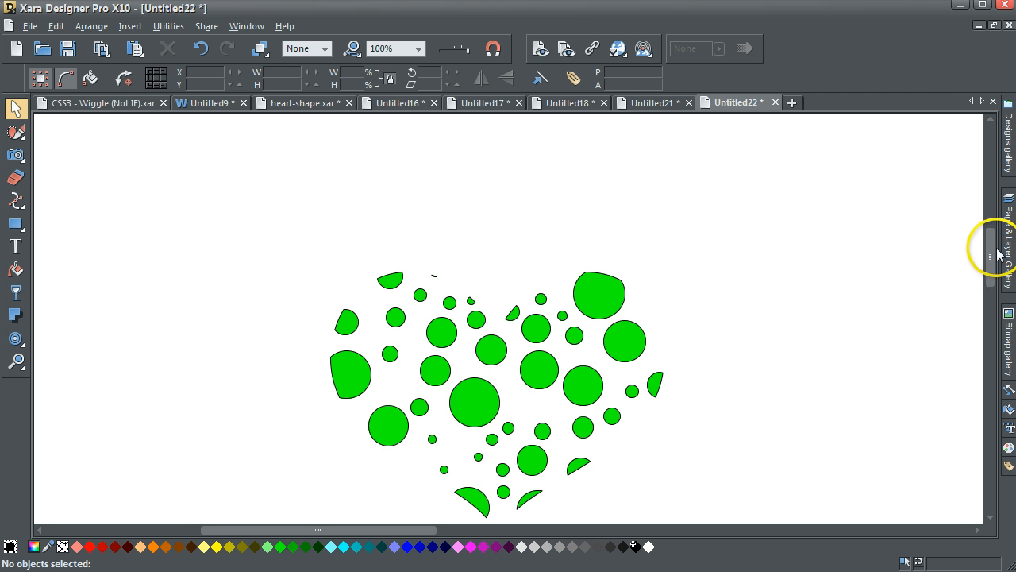
- Paste another copy of the orange heart outline and lay it over the heart-shaped circle pattern
scroll(994, 253, down, 1)
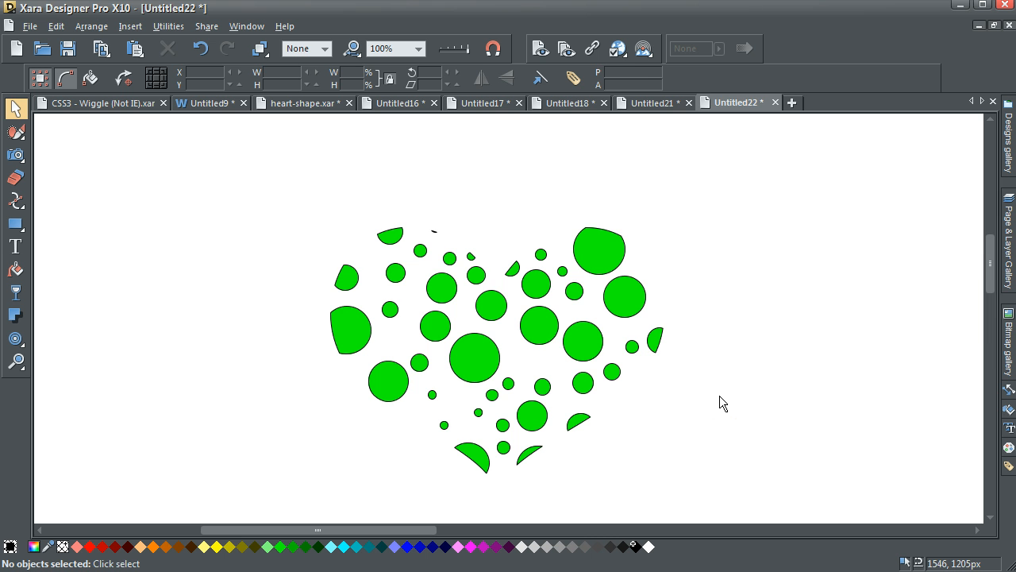
key(ctrl+shift+v)
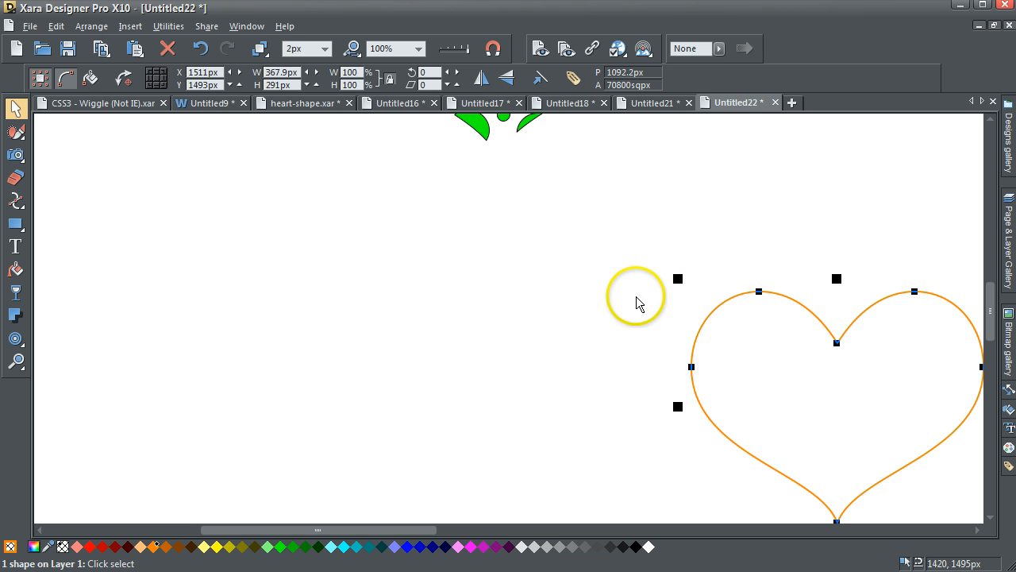
drag(716, 308, 441, 127)
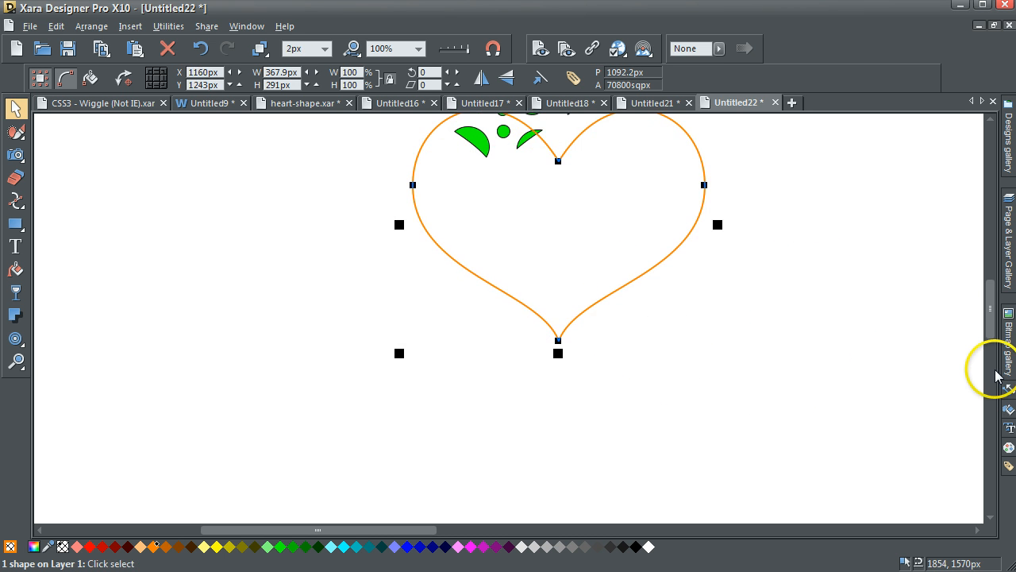
scroll(975, 302, up, 5)
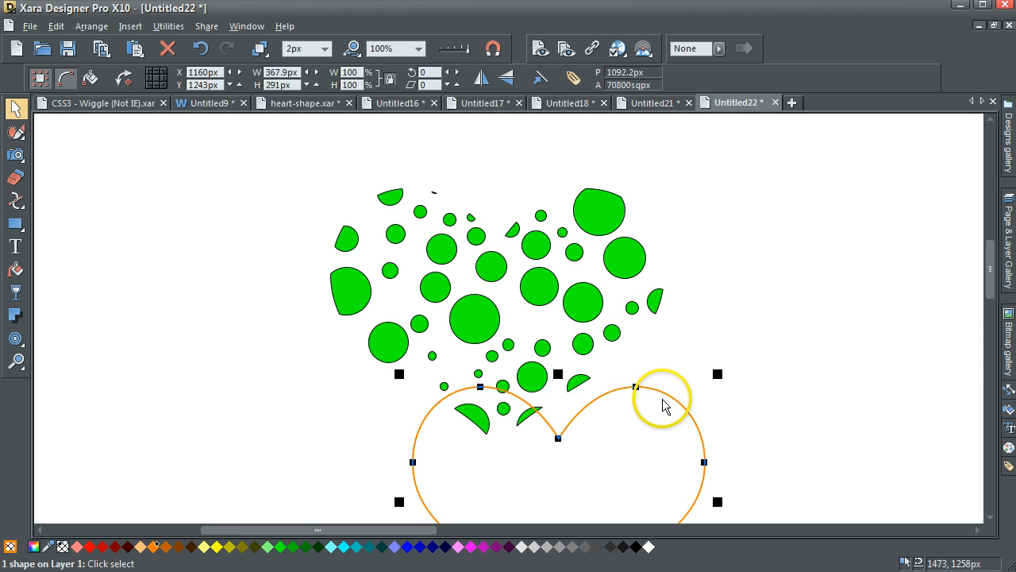
drag(663, 405, 598, 213)
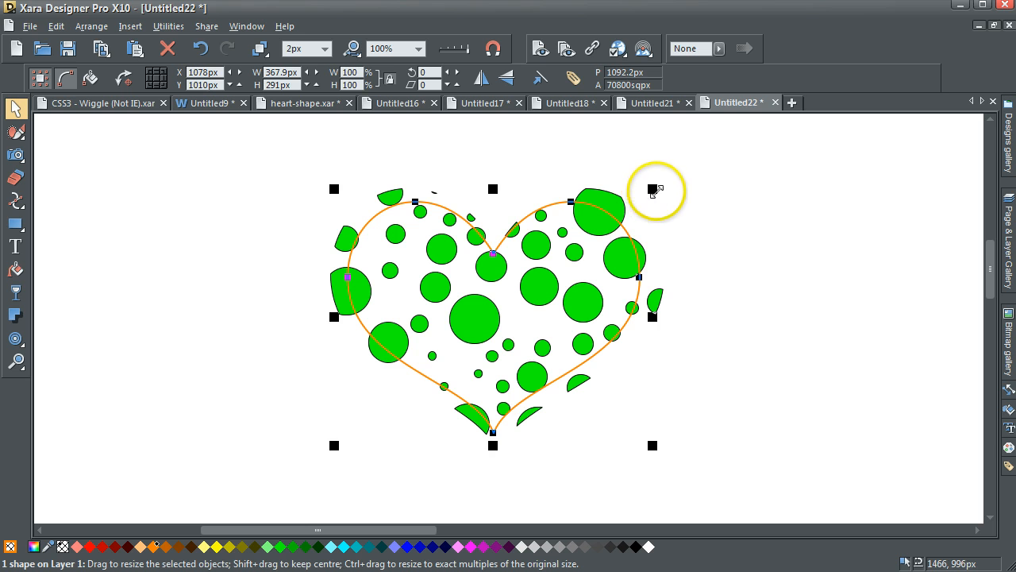
- Enlarge the heart outline to about 424 × 335 px and nudge it into line with the cropped circle pattern
drag(655, 182, 666, 178)
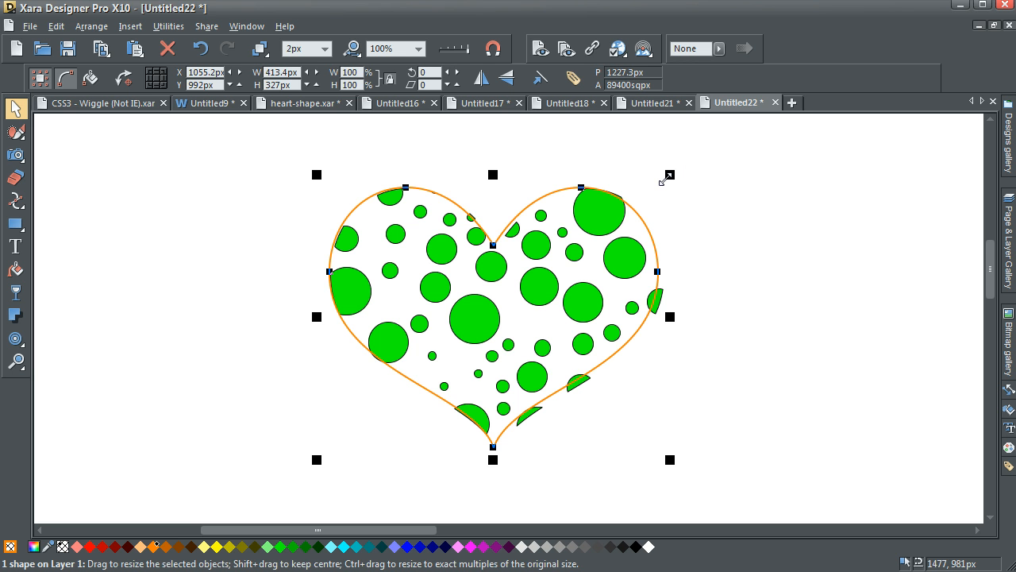
key(Right)
key(Right)
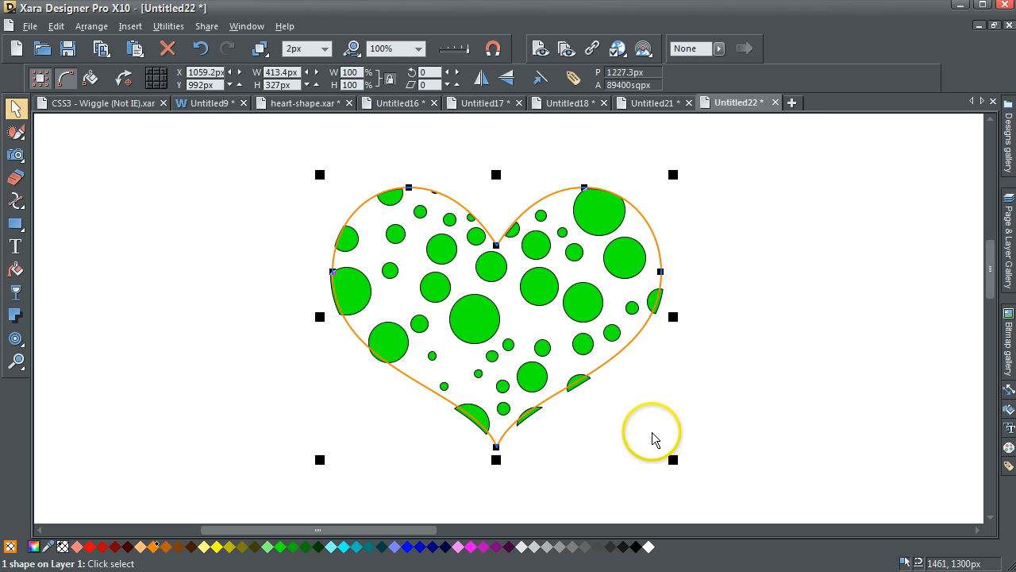
key(Down)
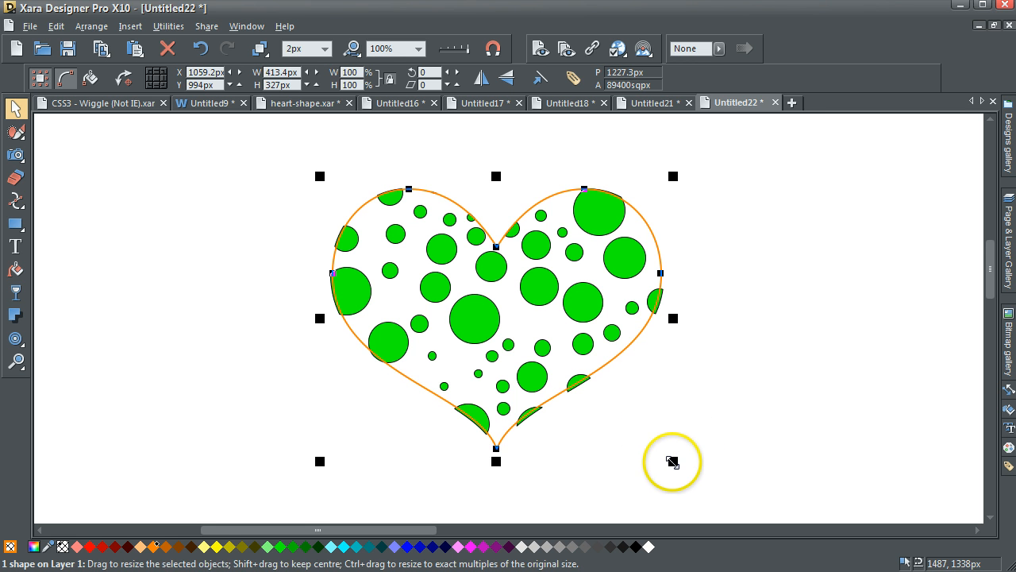
drag(673, 461, 676, 465)
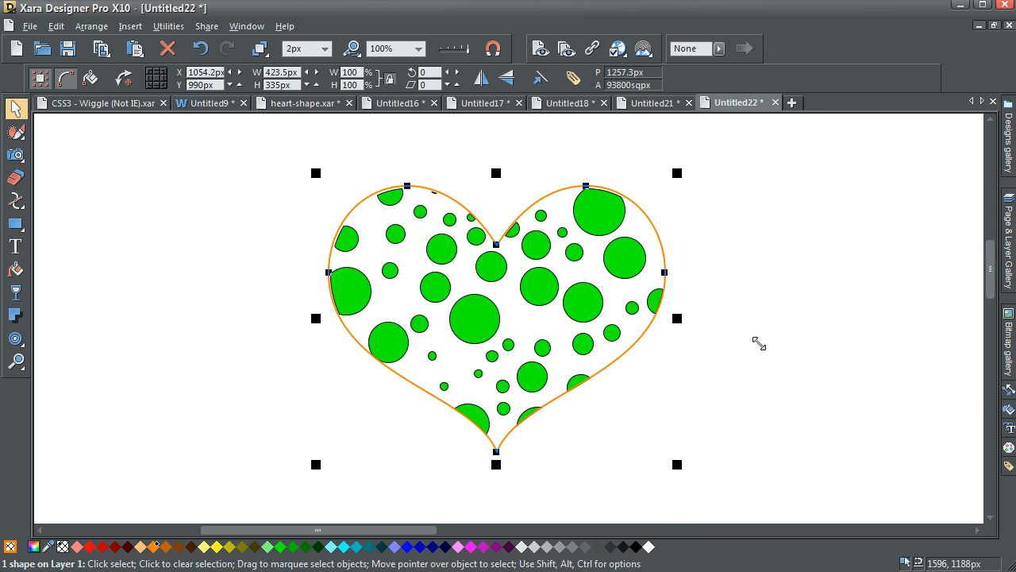
key(alt)
key(Down)
key(Down)
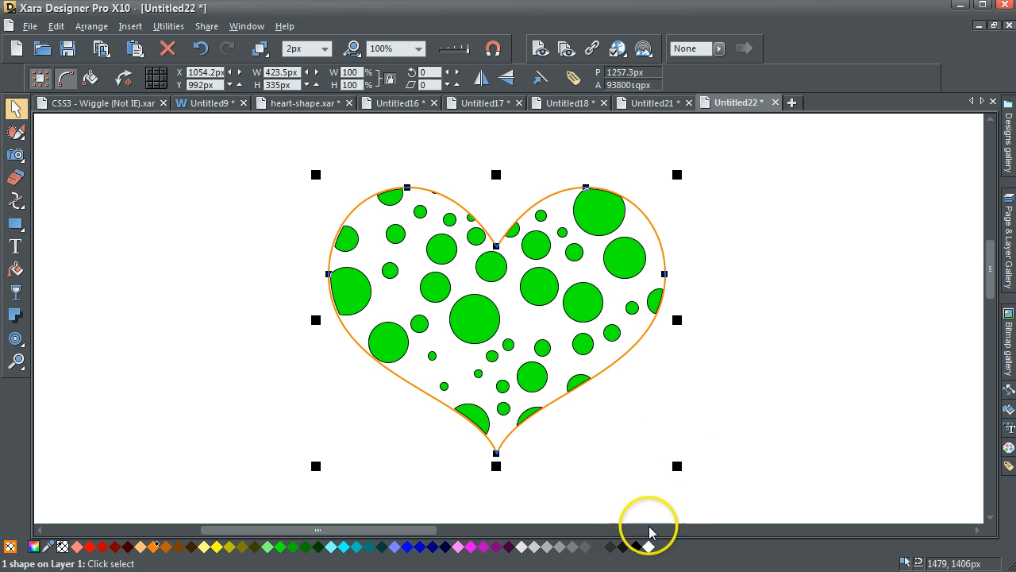
- Recolour the heart outline's line black and deselect it
shift+click(629, 550)
click(792, 391)
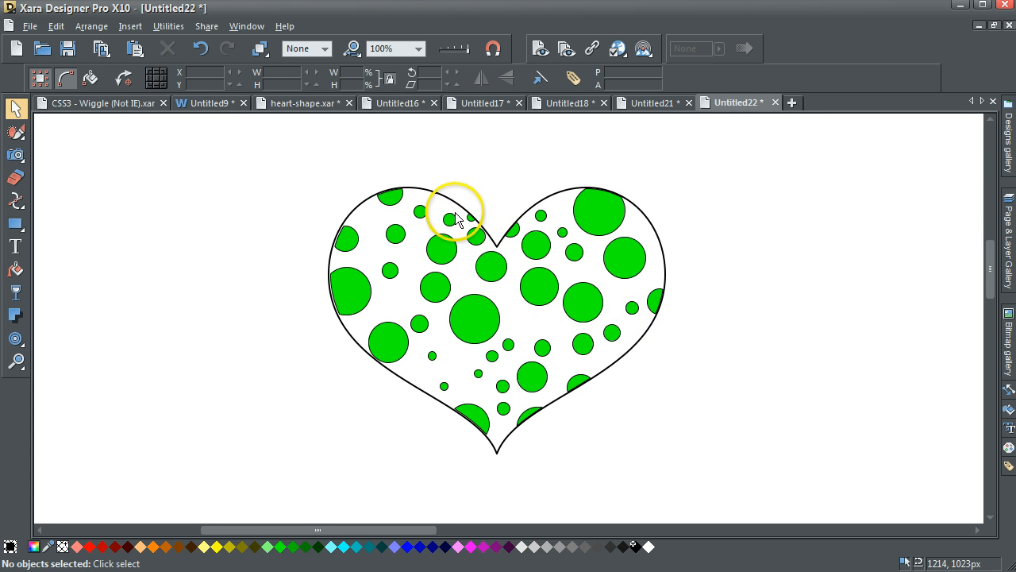
mouse_move(986, 273)
mouse_down()
mouse_move(973, 146)
mouse_move(971, 177)
mouse_up()
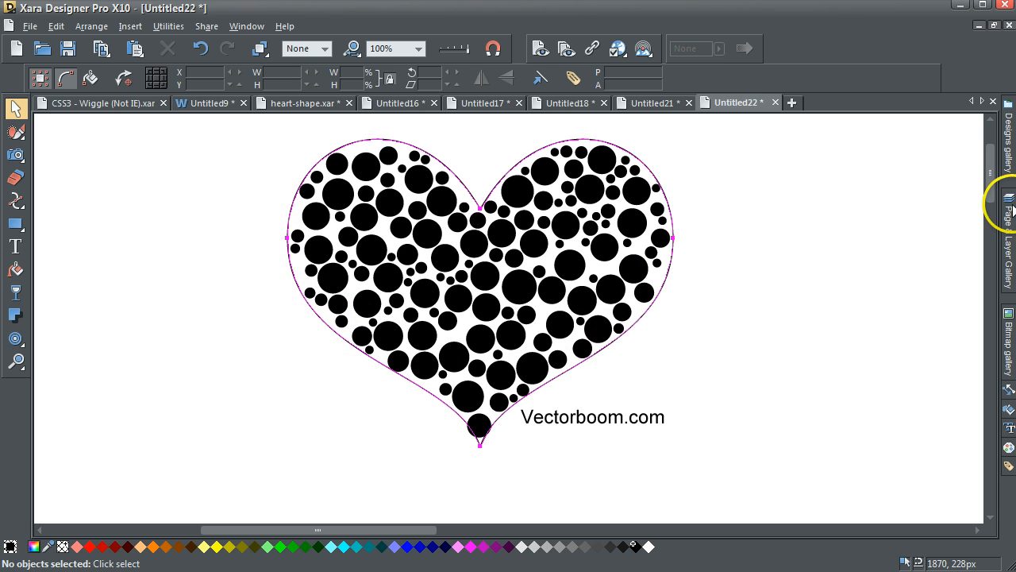
drag(989, 194, 982, 291)
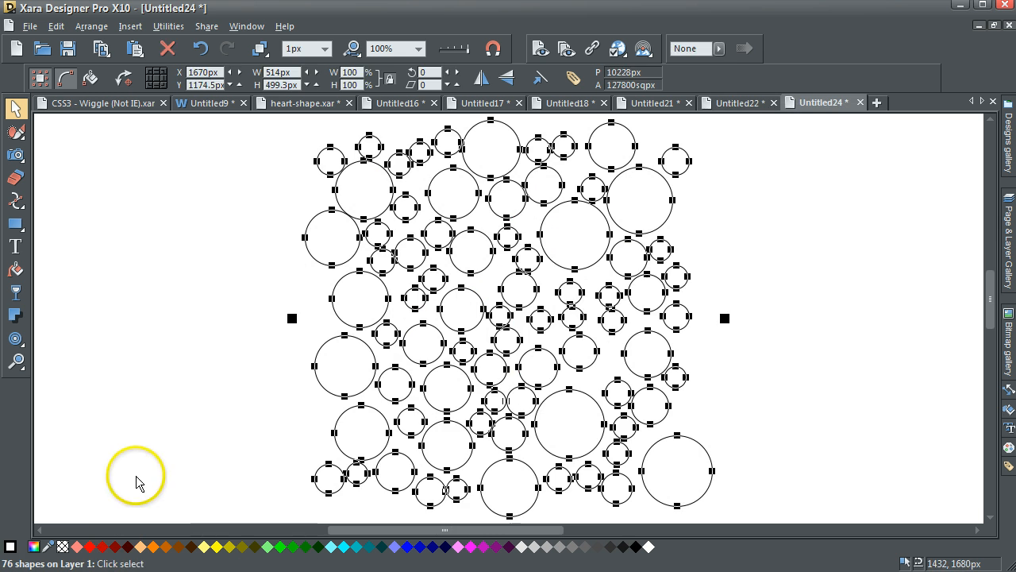
- Deselect the unfilled circles in Untitled24, check a single circle, and select the whole pattern
click(140, 470)
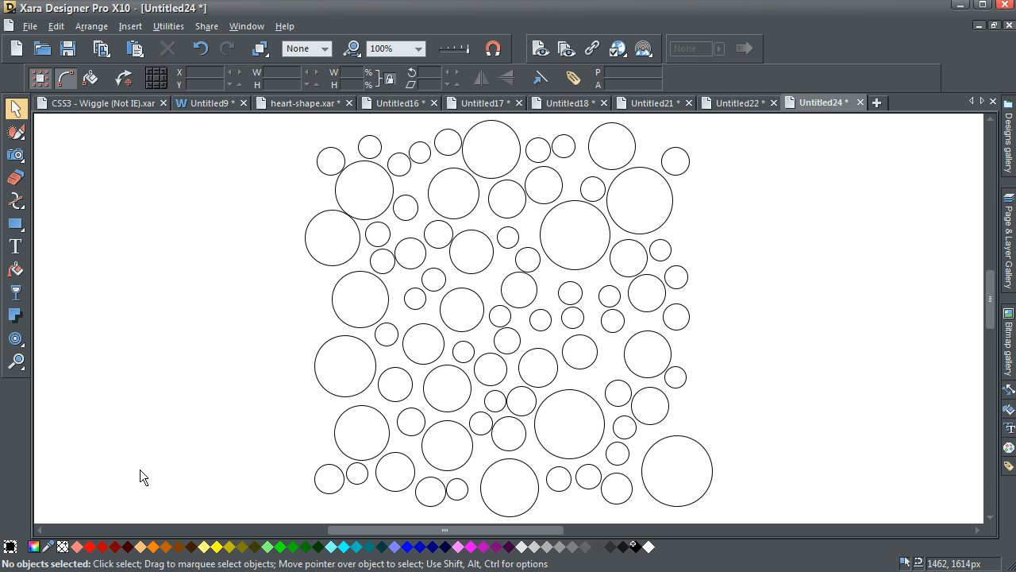
click(463, 197)
click(276, 127)
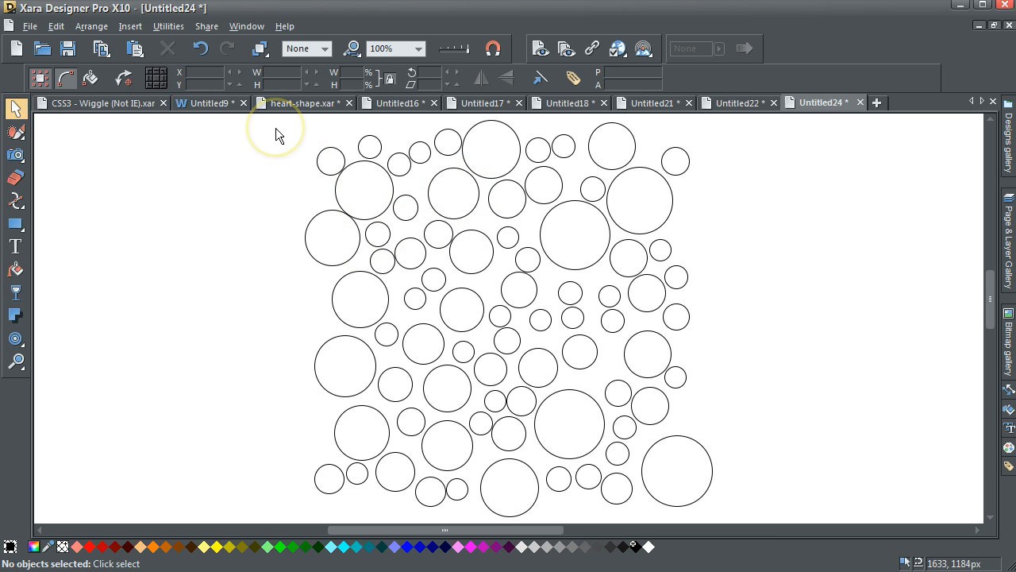
key(ctrl+a)
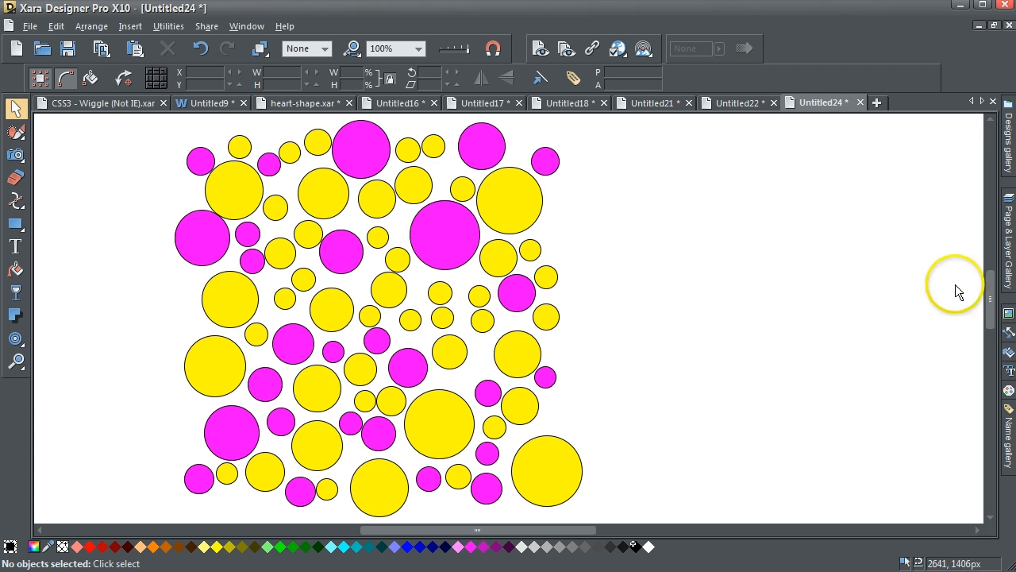
- Hide Layer 1 in the Untitled24 document and make purple-filled the active layer
click(1009, 230)
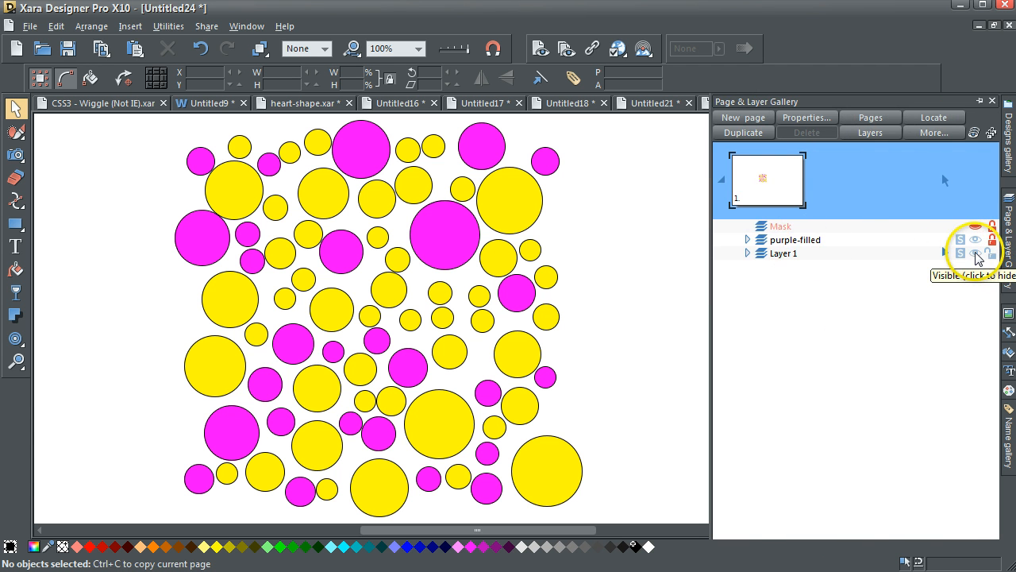
click(976, 254)
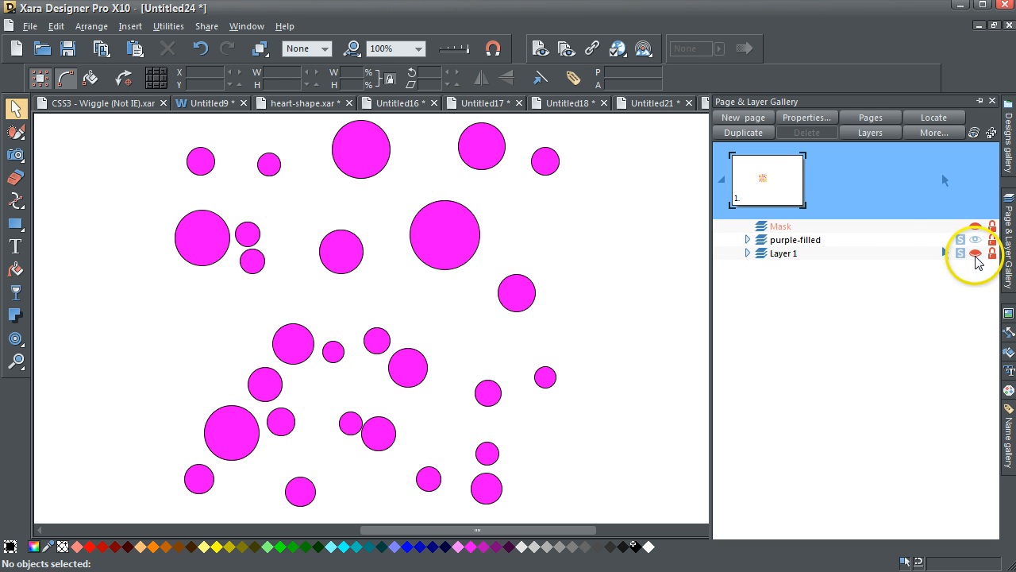
click(853, 244)
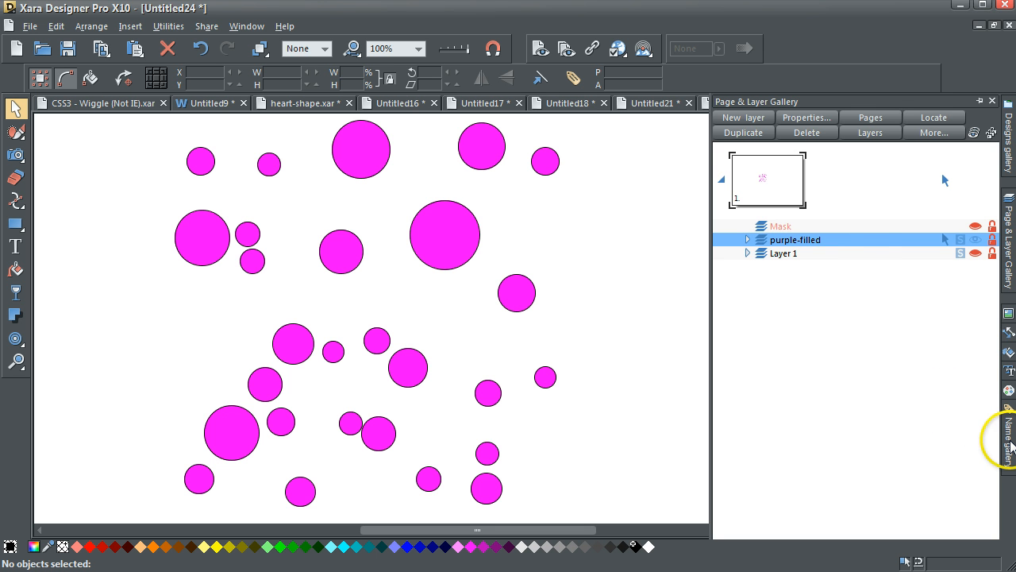
- Try to select all objects that use the colour Yellow while Layer 1 is hidden
click(1009, 443)
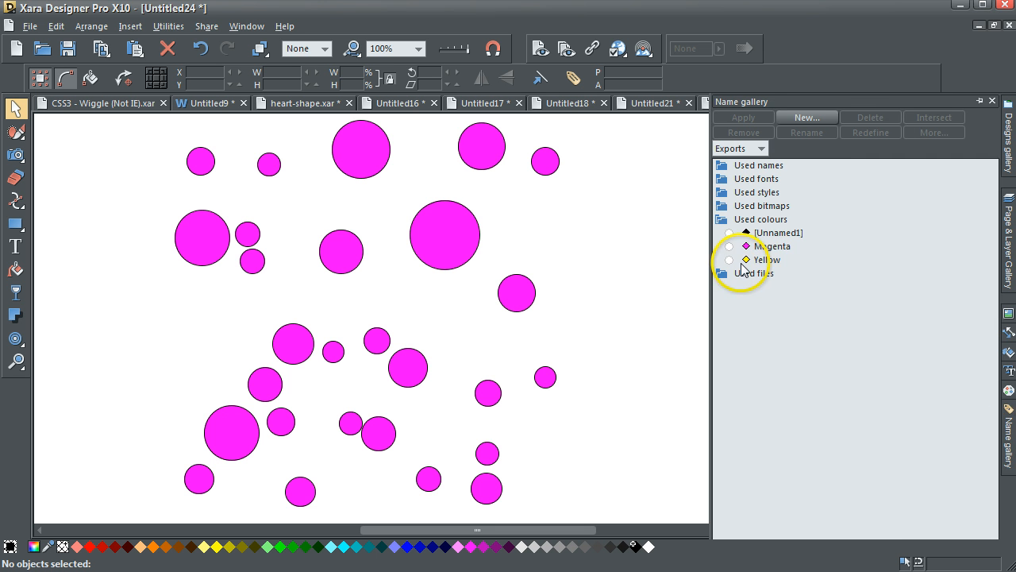
click(730, 259)
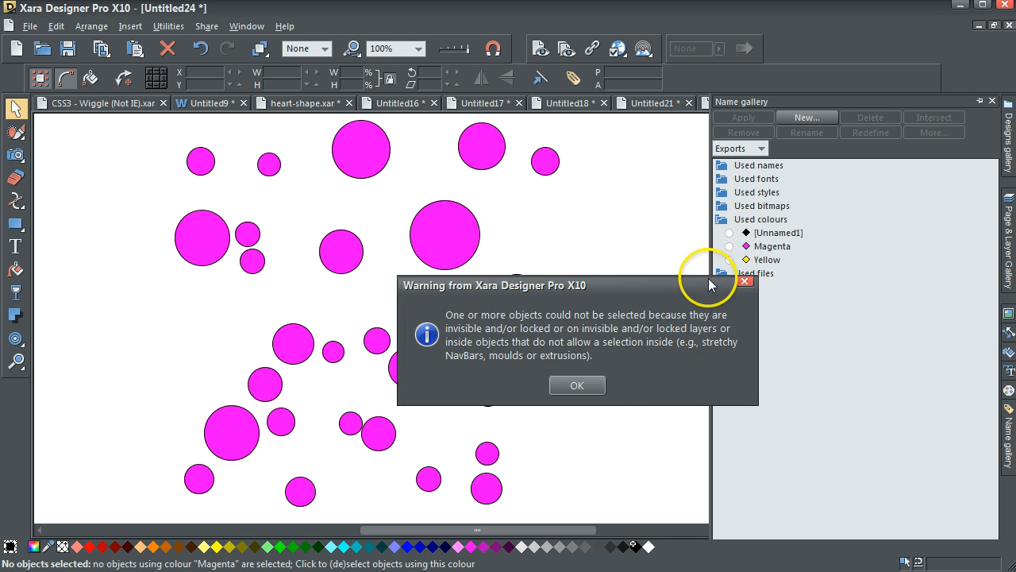
click(588, 391)
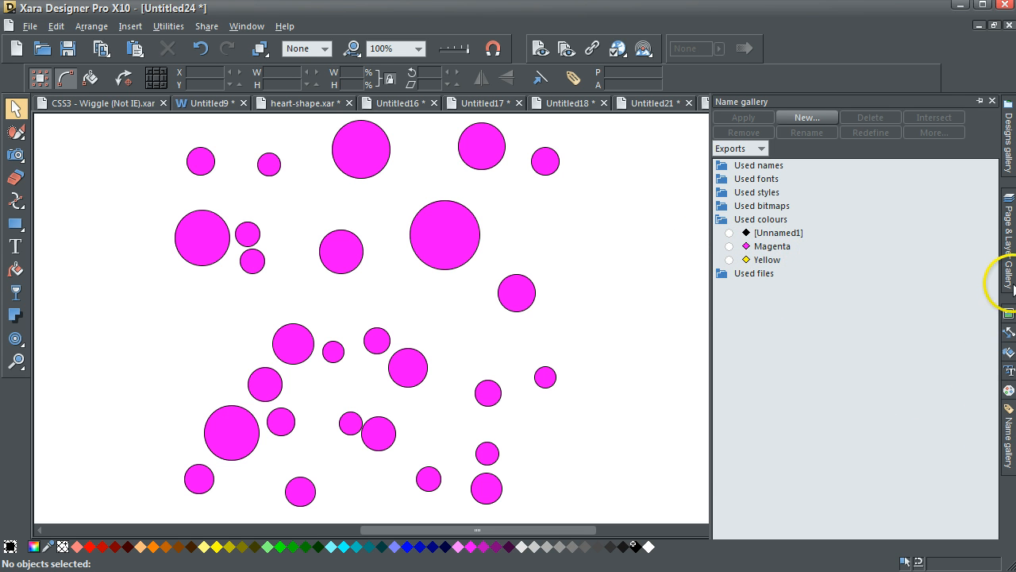
- Hide and unlock the purple-filled layer, and make Layer 1 visible and editable
click(1010, 256)
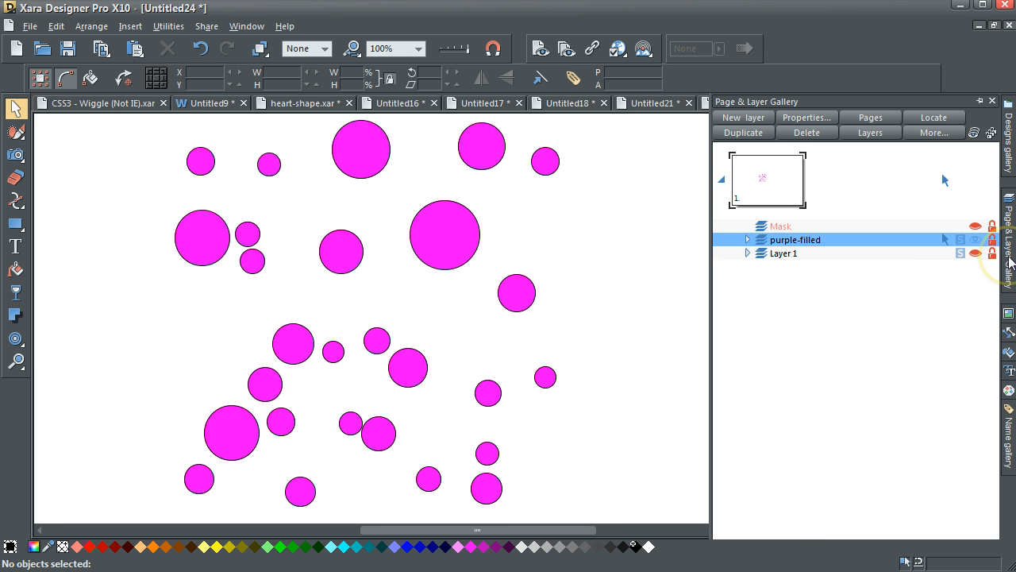
click(976, 239)
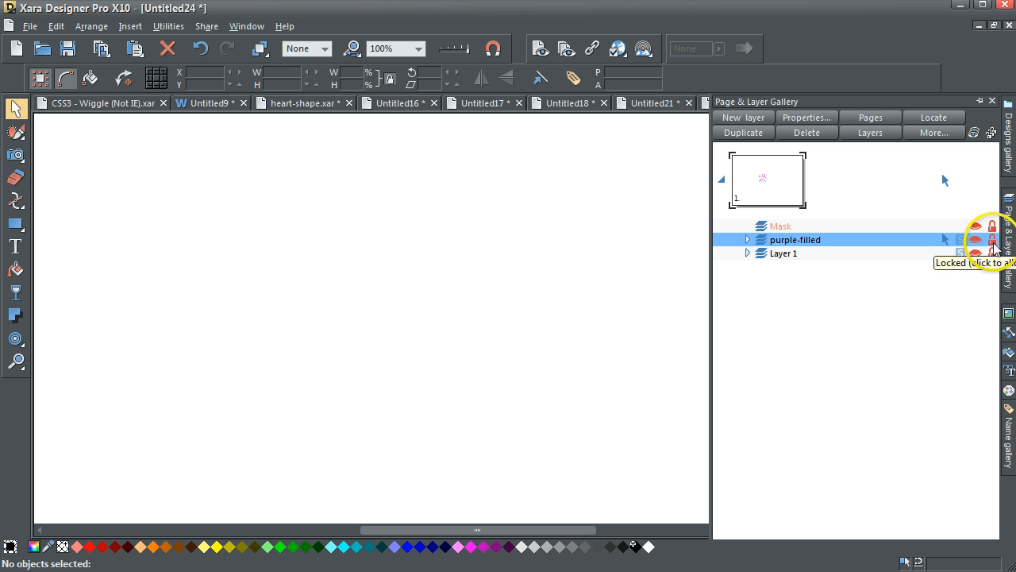
click(993, 242)
click(977, 254)
click(992, 254)
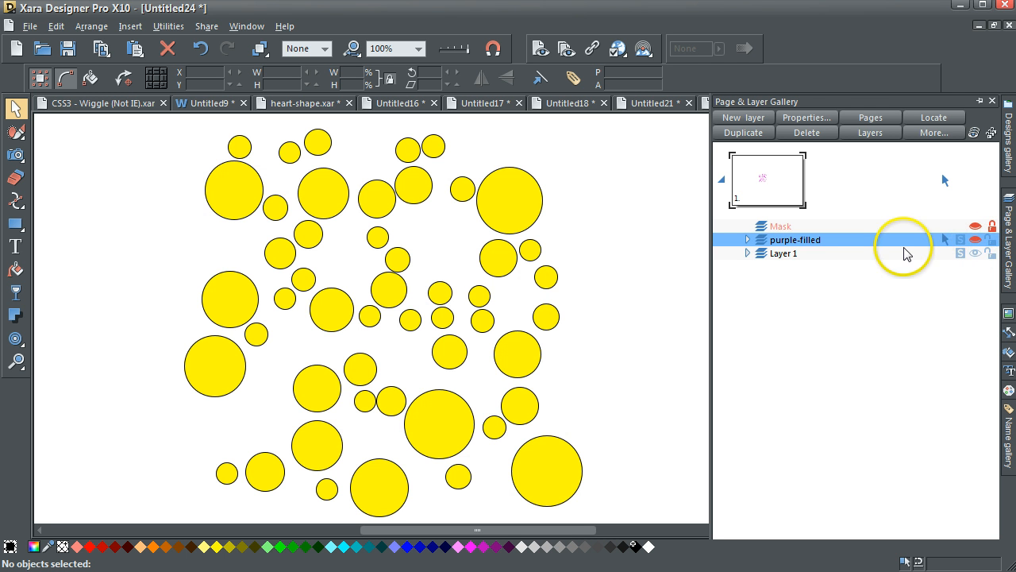
- Rename Layer 1, which holds the yellow circles, to "yellow filled"
click(874, 253)
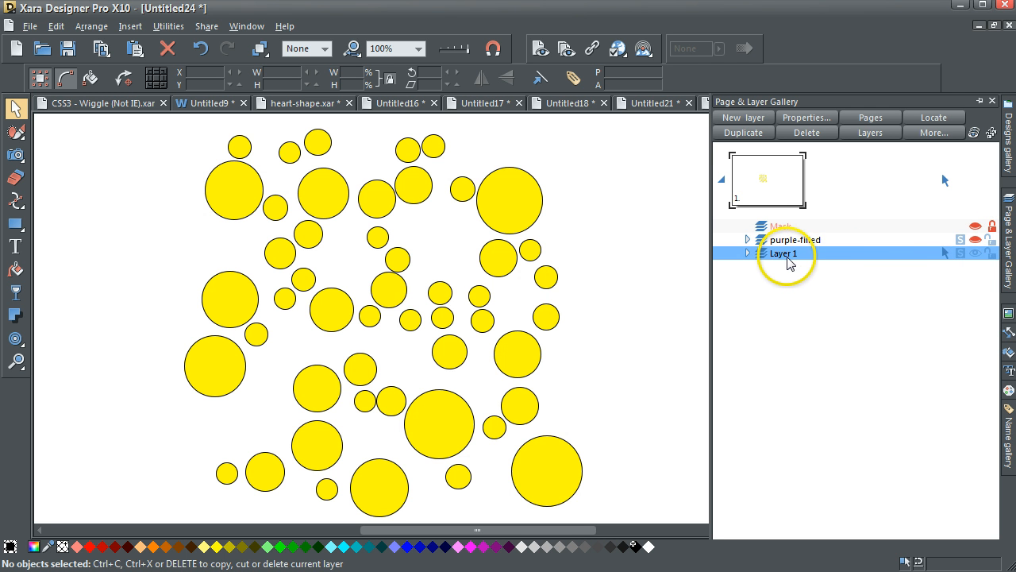
click(803, 118)
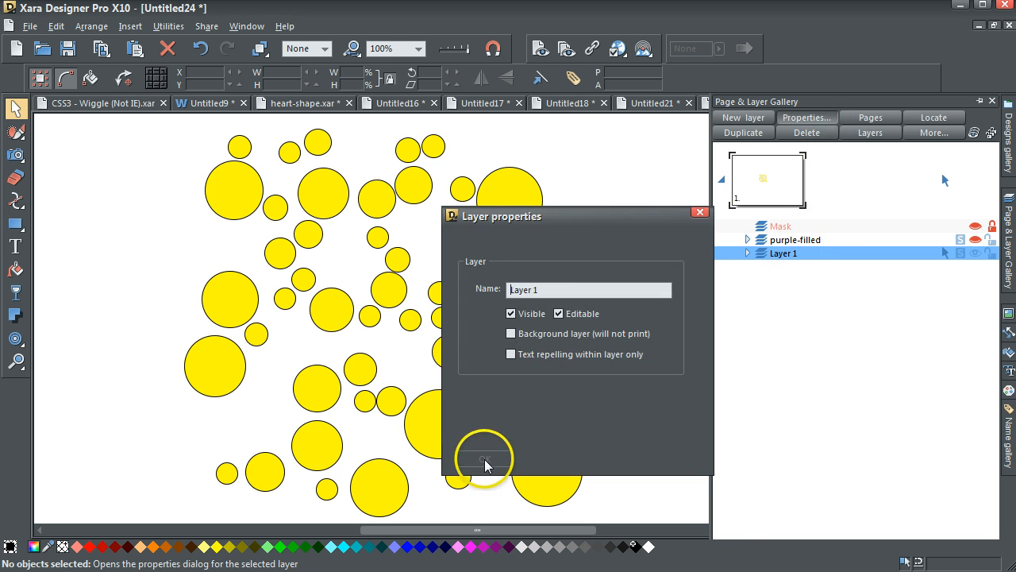
drag(546, 291, 432, 292)
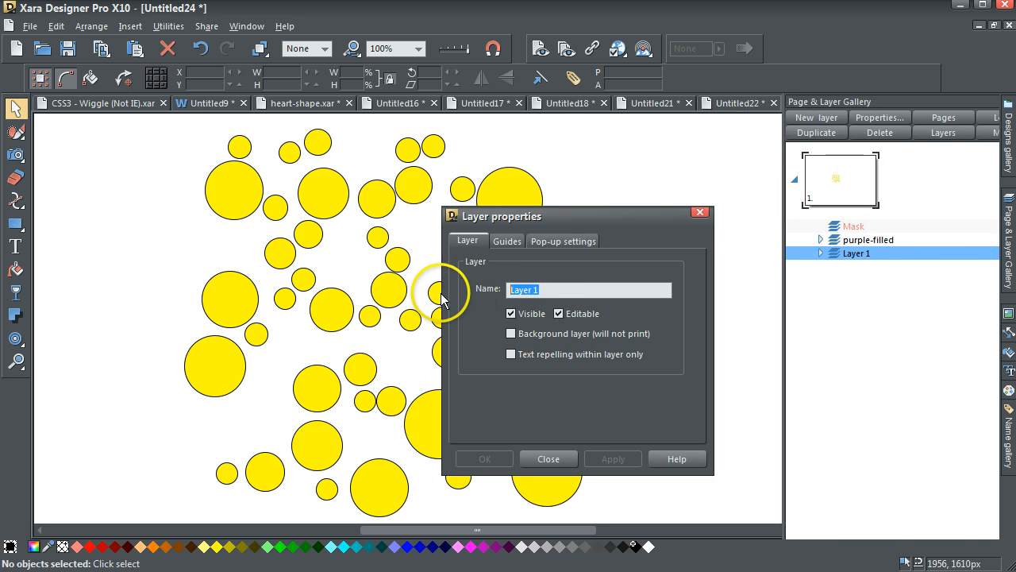
text(ye)
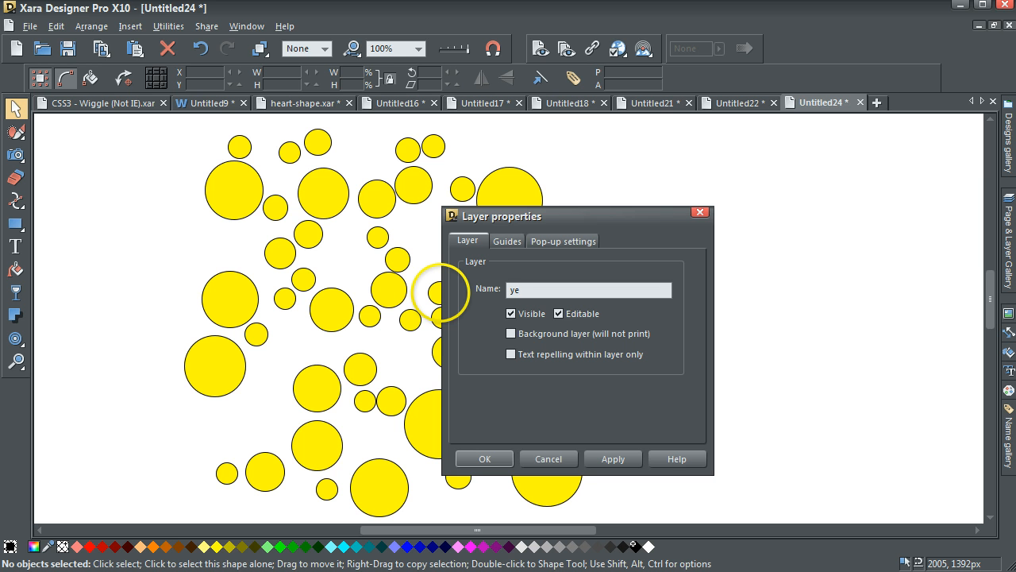
text(llow filled)
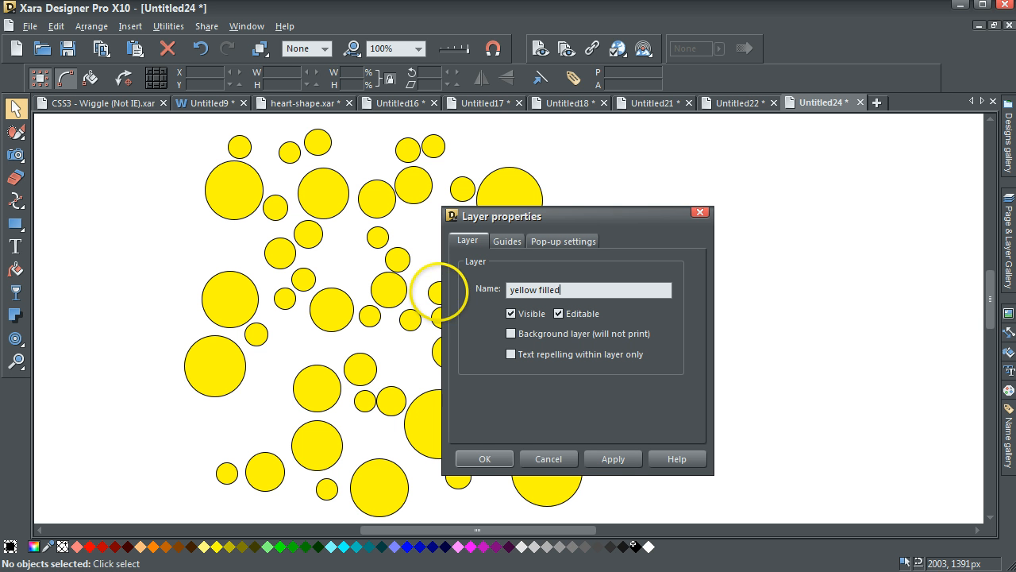
click(612, 458)
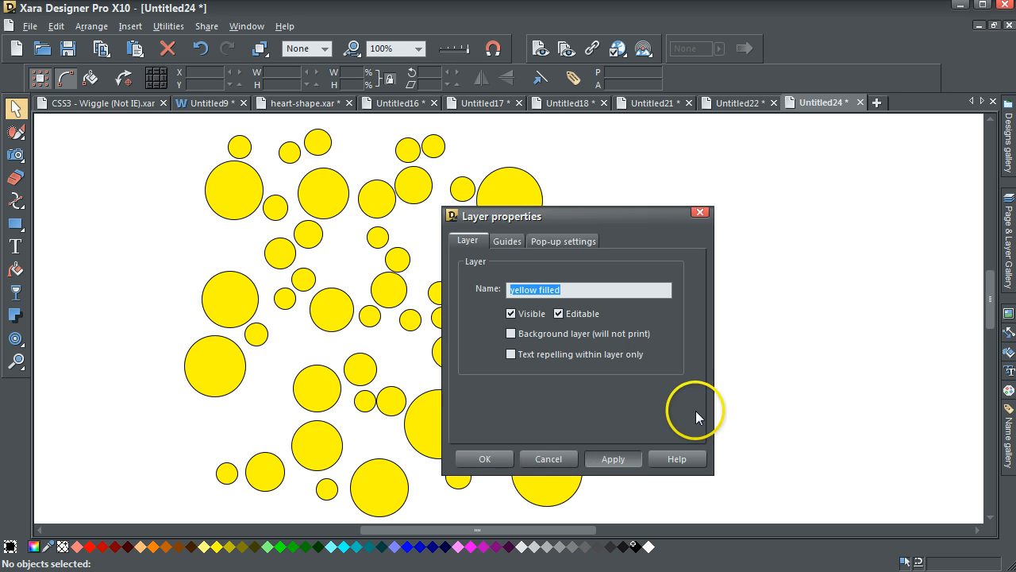
click(552, 457)
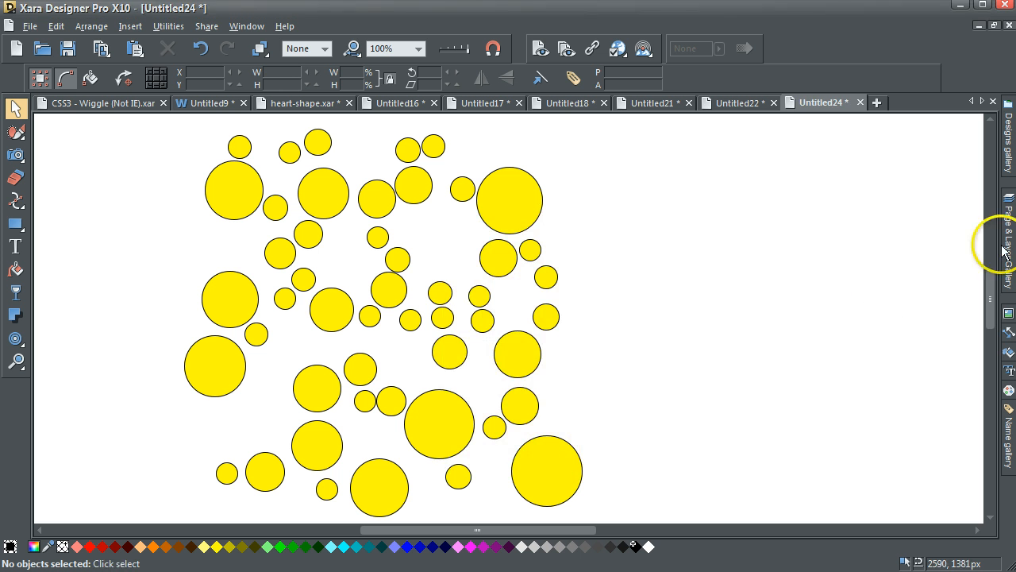
- Make the purple-filled layer visible again
click(1005, 248)
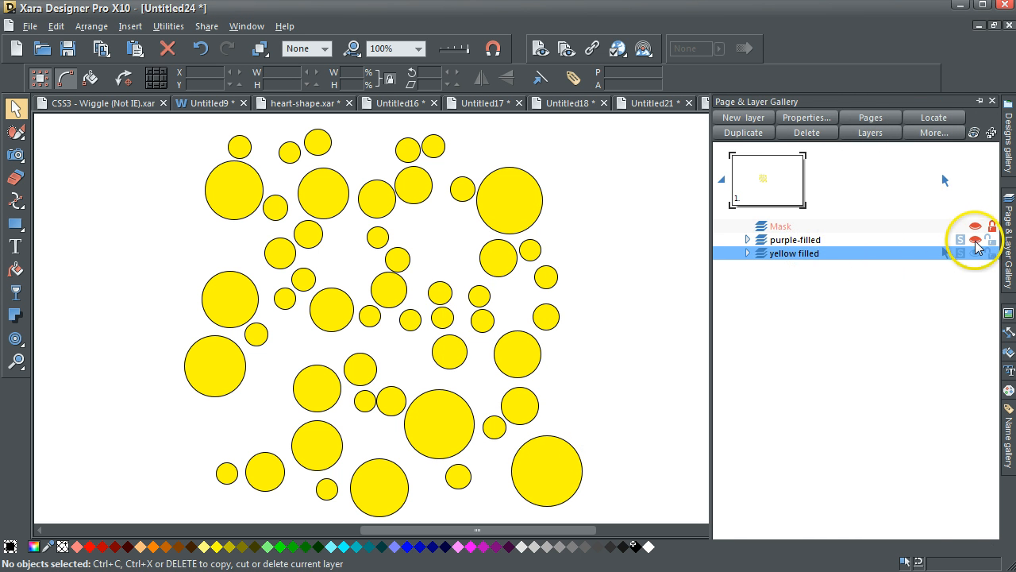
click(976, 240)
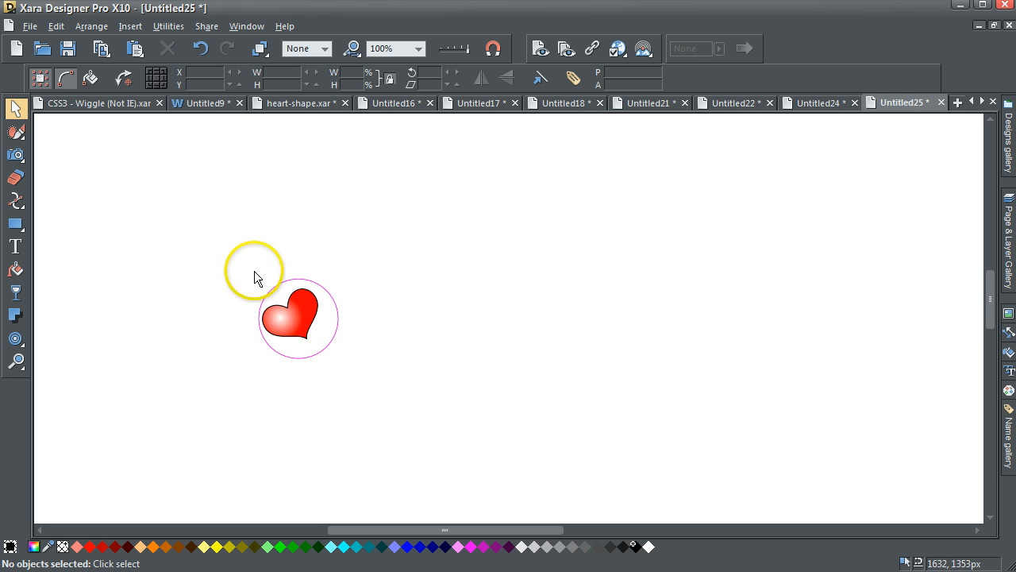
- Examine the circle around the heart and the heart's own circular fill in Untitled25
click(319, 289)
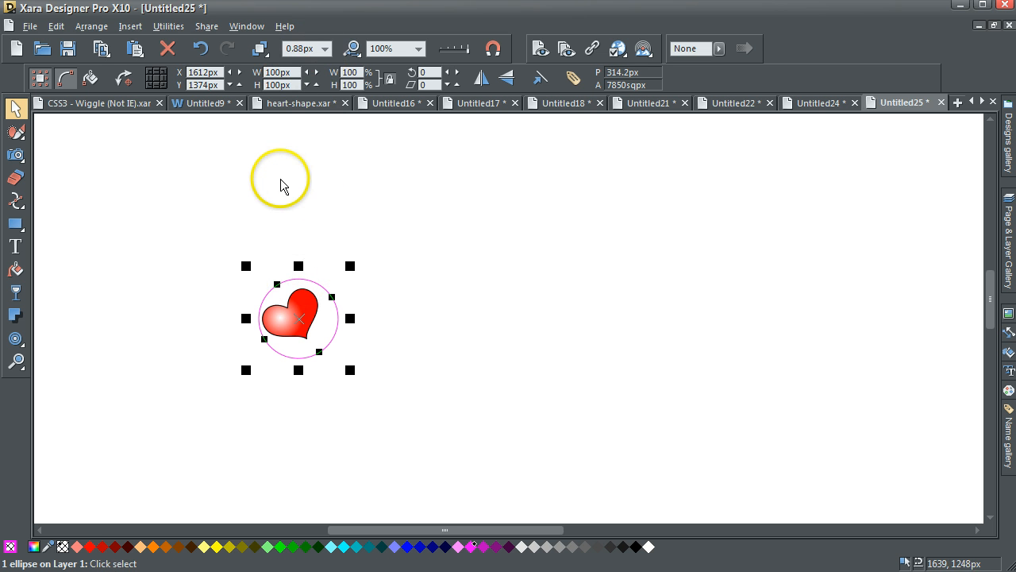
click(257, 219)
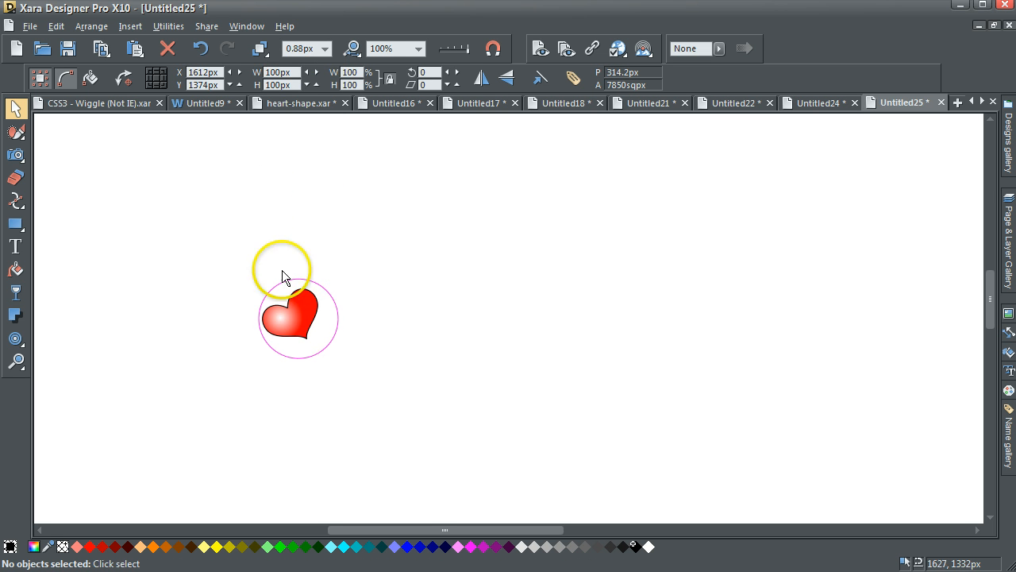
click(306, 324)
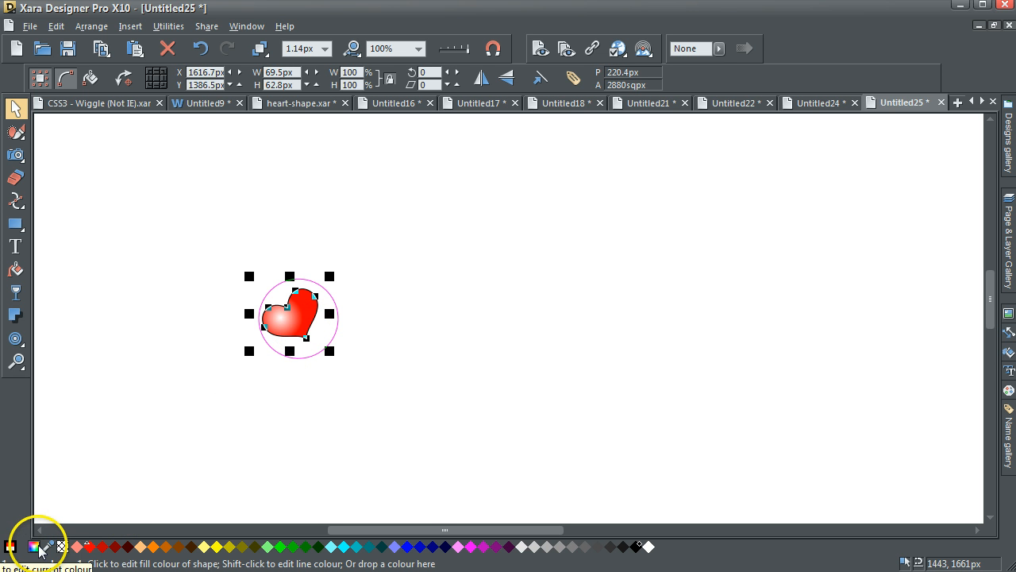
click(197, 416)
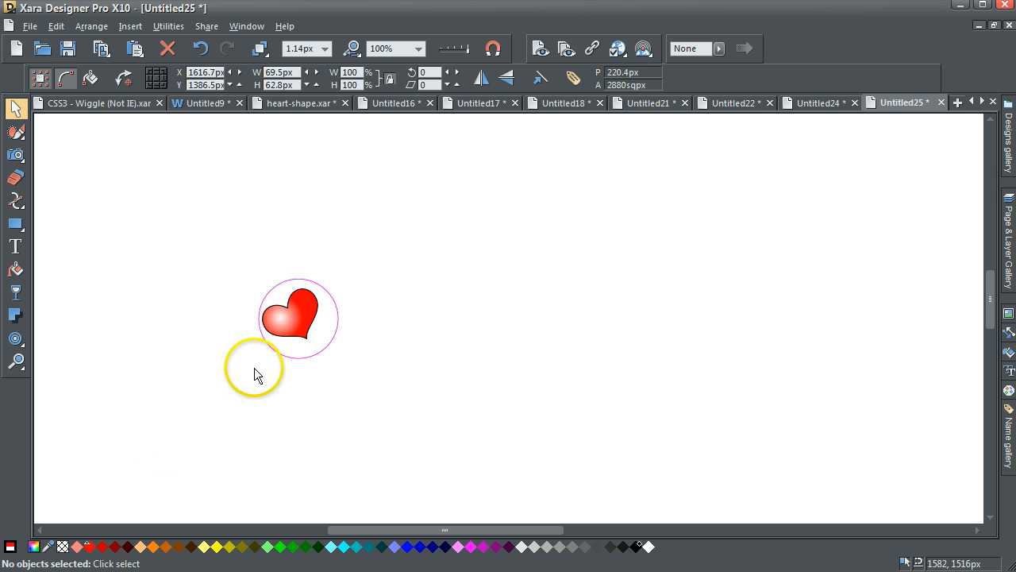
click(279, 318)
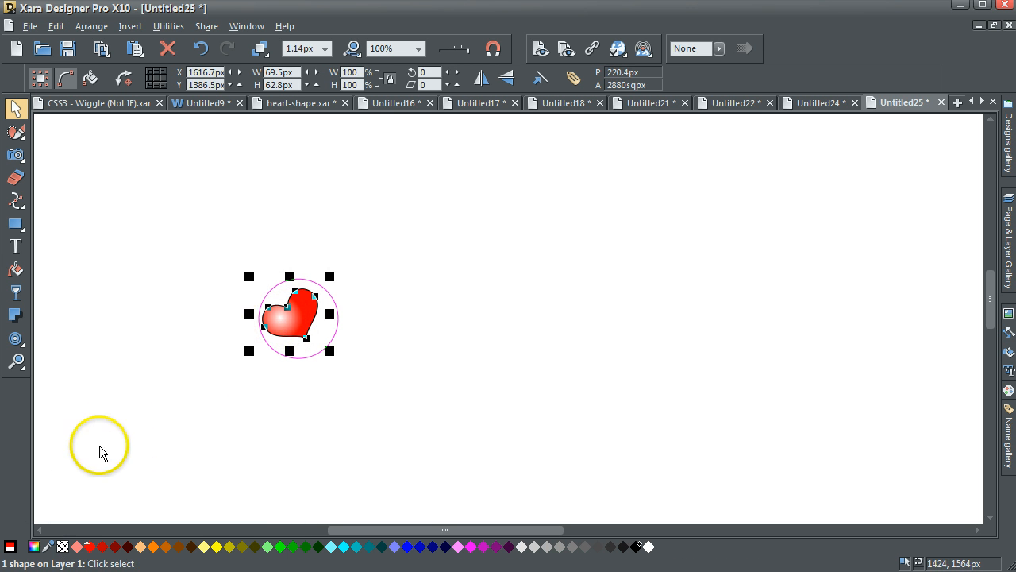
click(16, 269)
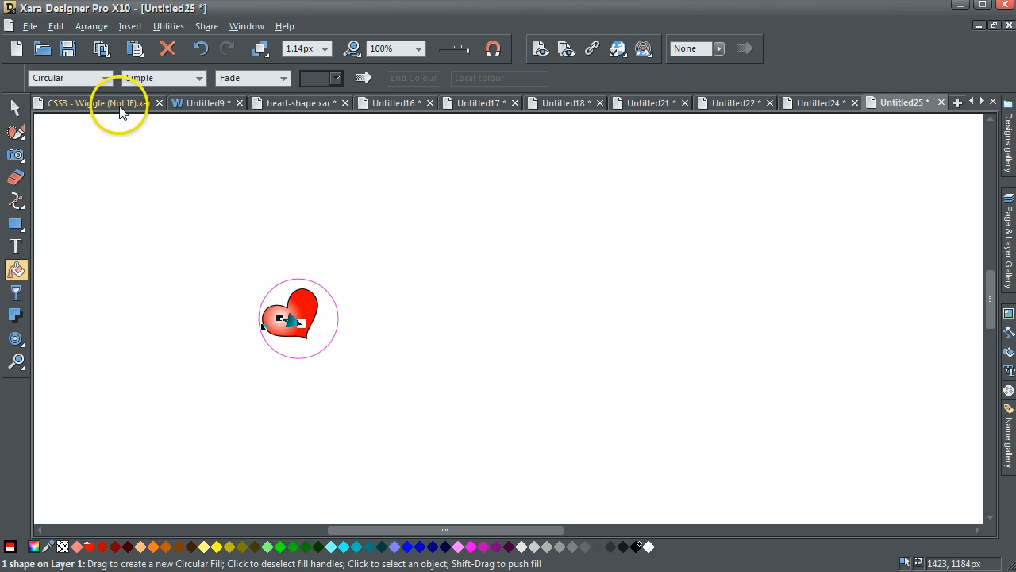
click(15, 108)
click(283, 369)
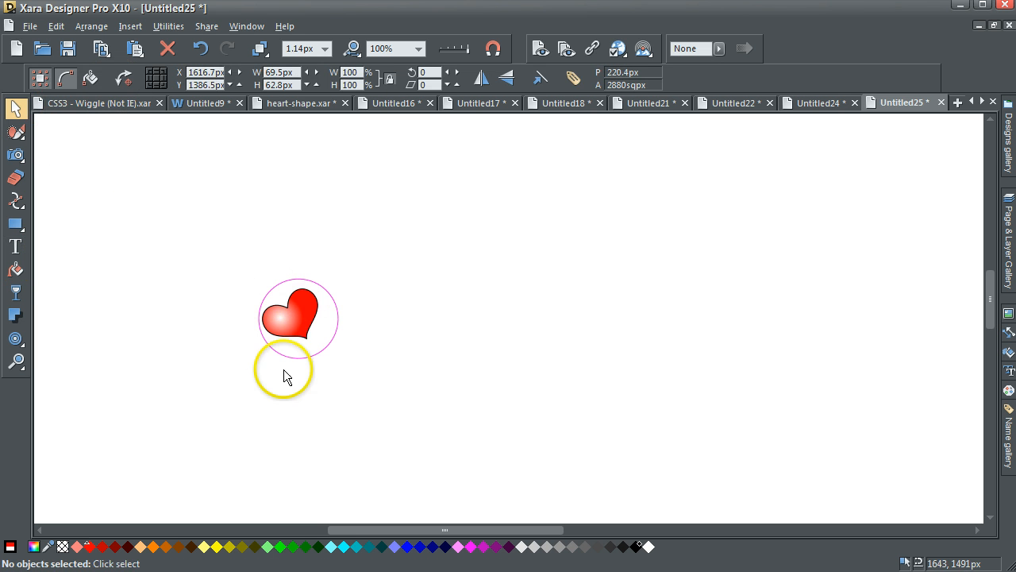
- Change the heart's outline to dark red and set the enclosing circle's line width to None
click(300, 316)
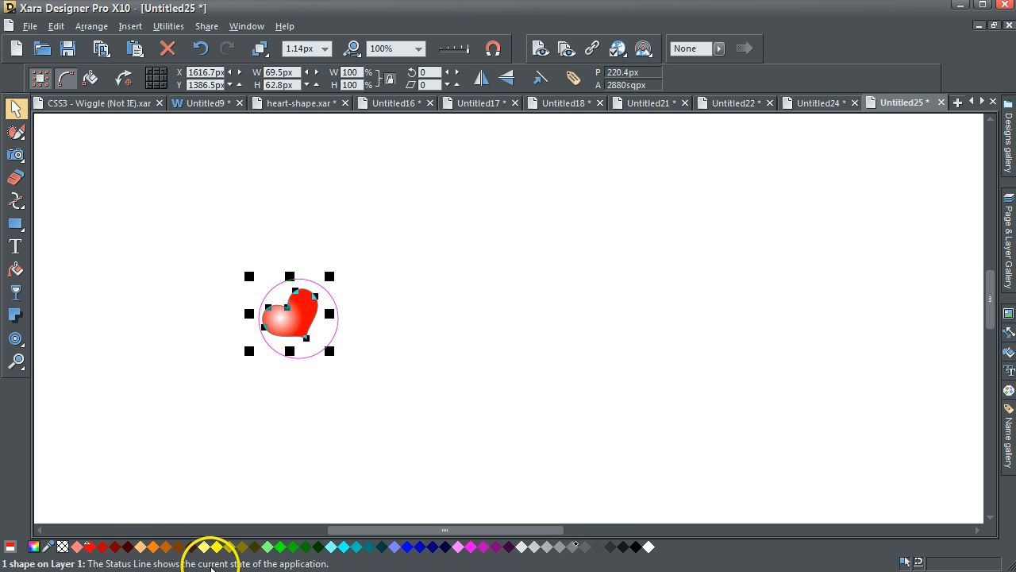
click(176, 485)
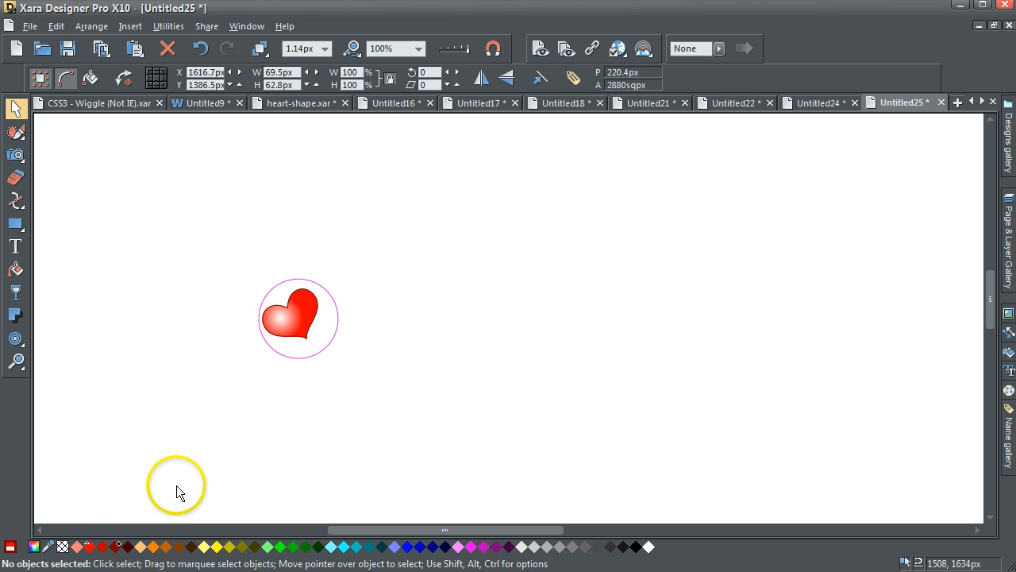
click(312, 355)
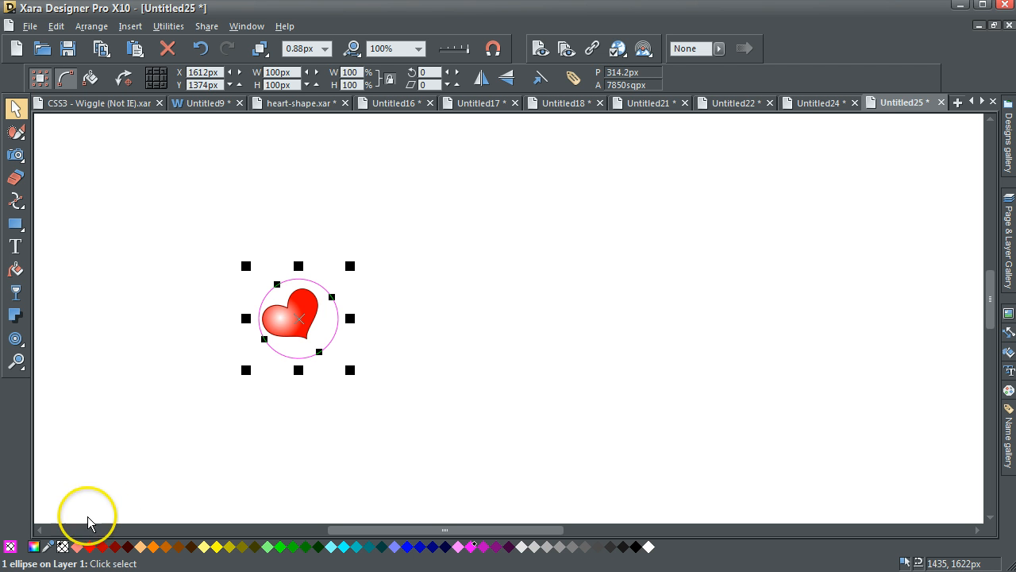
click(324, 50)
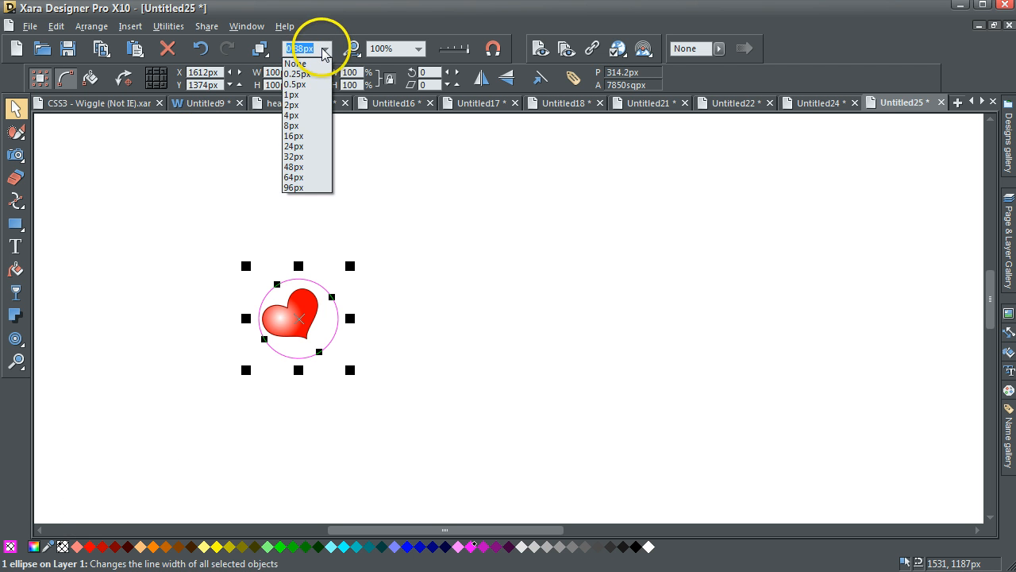
click(308, 62)
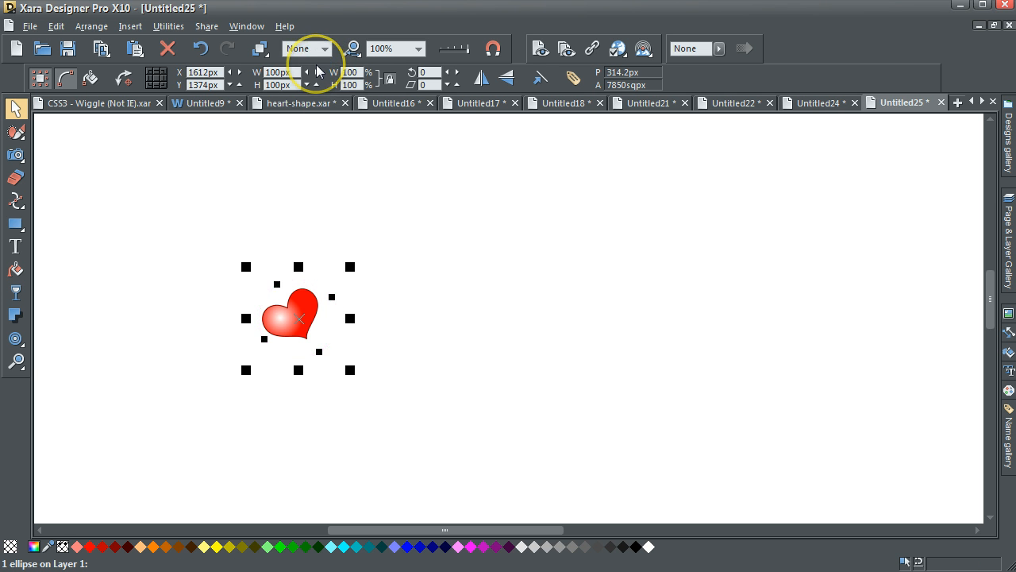
- Create a PNG bitmap copy of the heart together with its invisible circle, using True colour + Alpha depth
drag(202, 231, 359, 363)
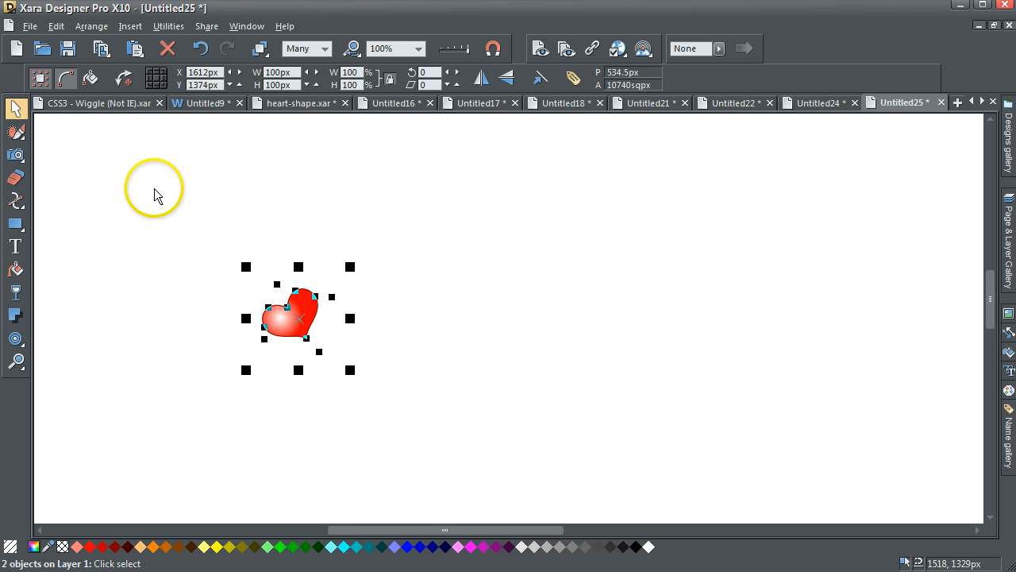
click(90, 26)
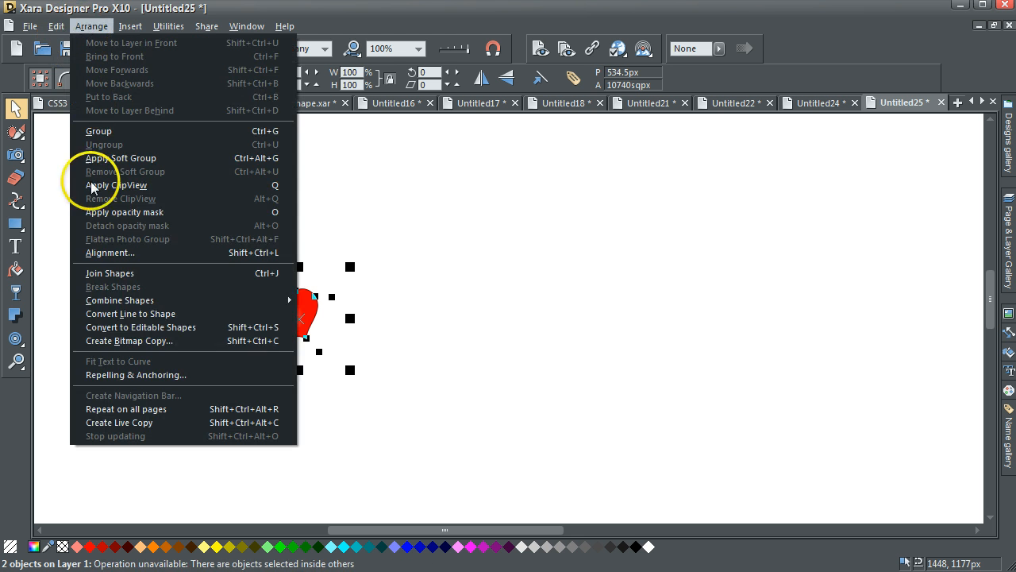
click(111, 341)
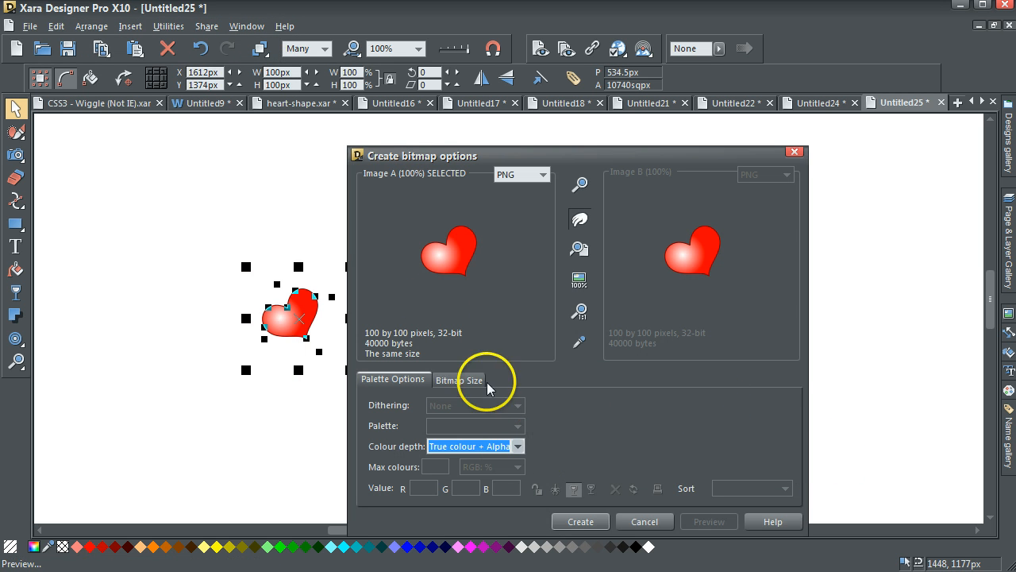
click(453, 268)
click(579, 522)
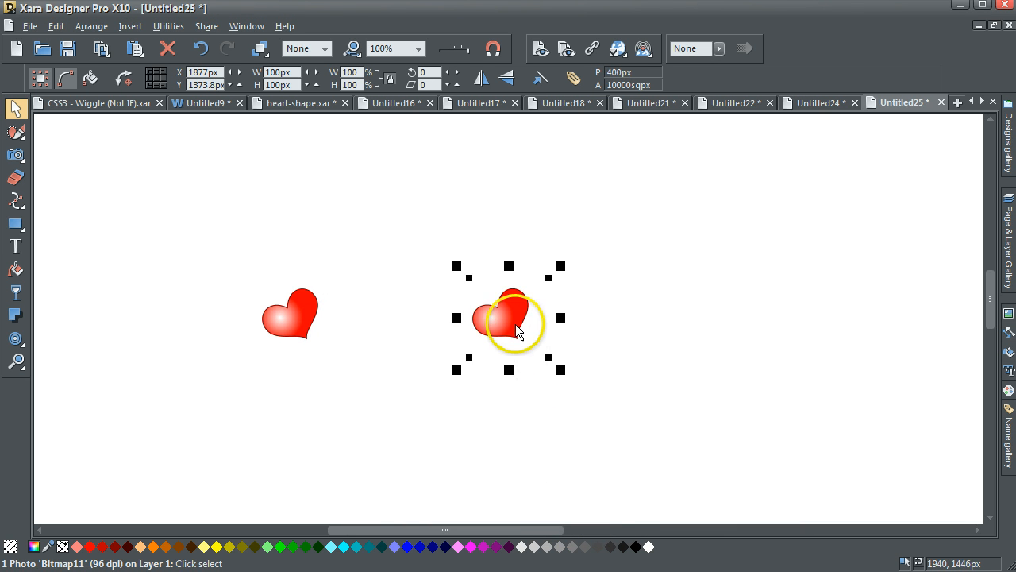
- Move the heart bitmap up beside the original heart, and copy it
drag(513, 320, 405, 208)
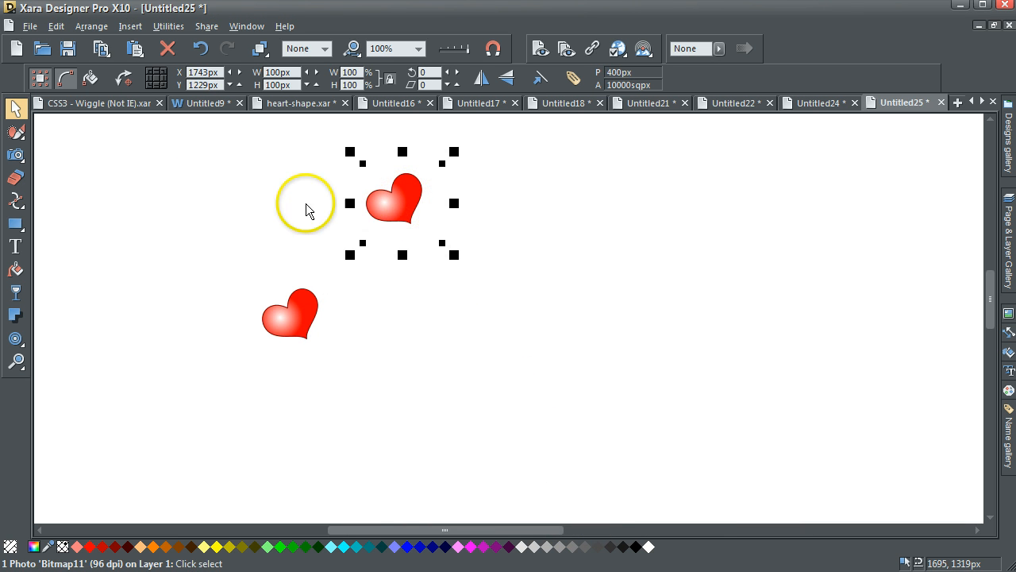
click(55, 26)
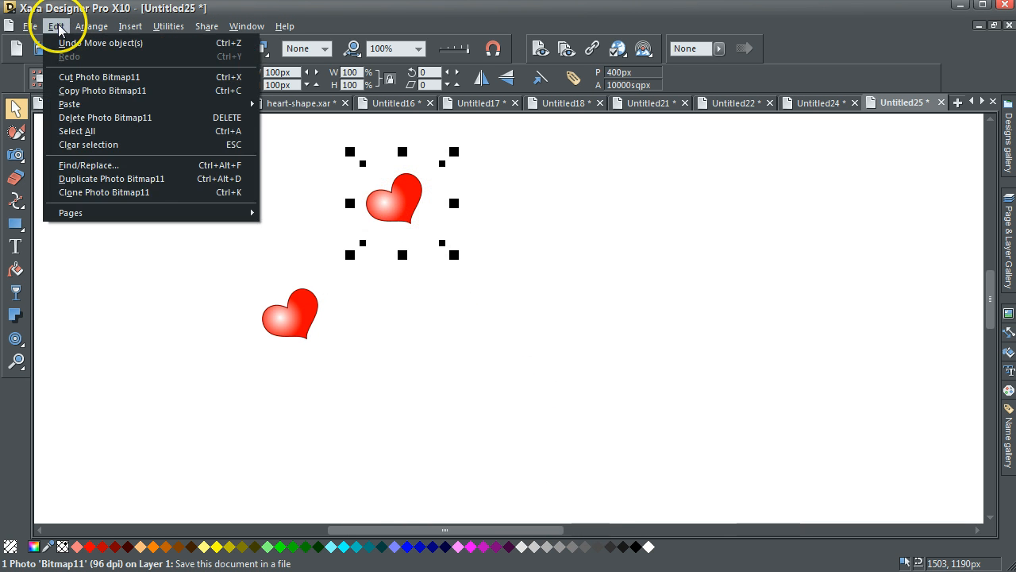
click(79, 91)
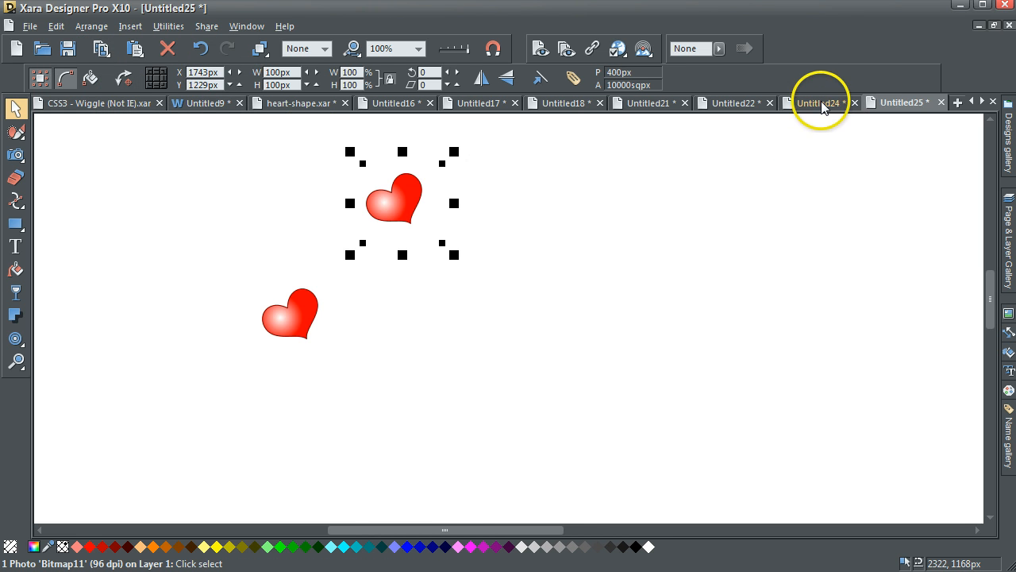
- Add the heart bitmap to Untitled24's Bitmap gallery by pasting it into that document and deleting it from the page
click(823, 103)
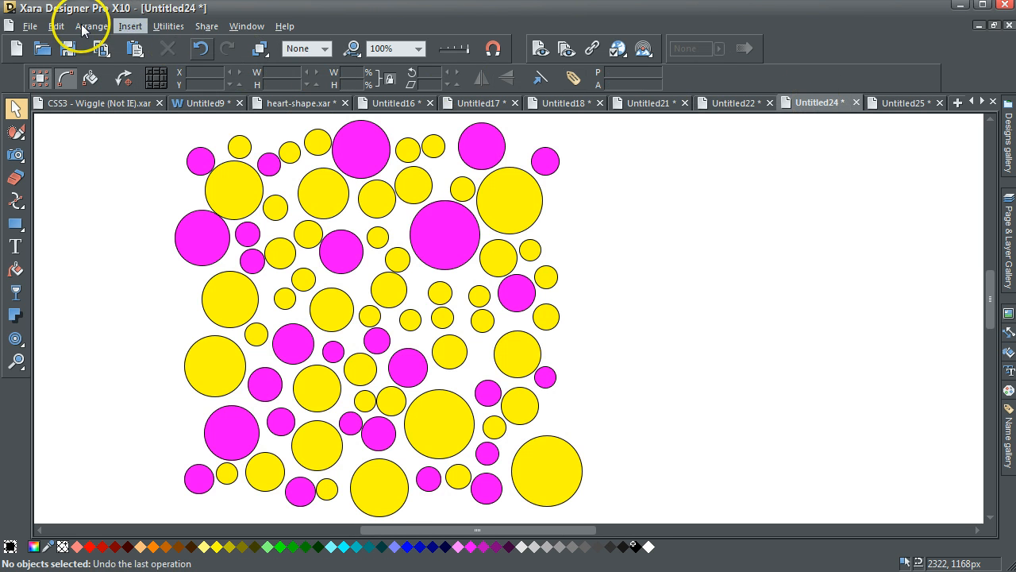
click(56, 26)
mouse_move(77, 109)
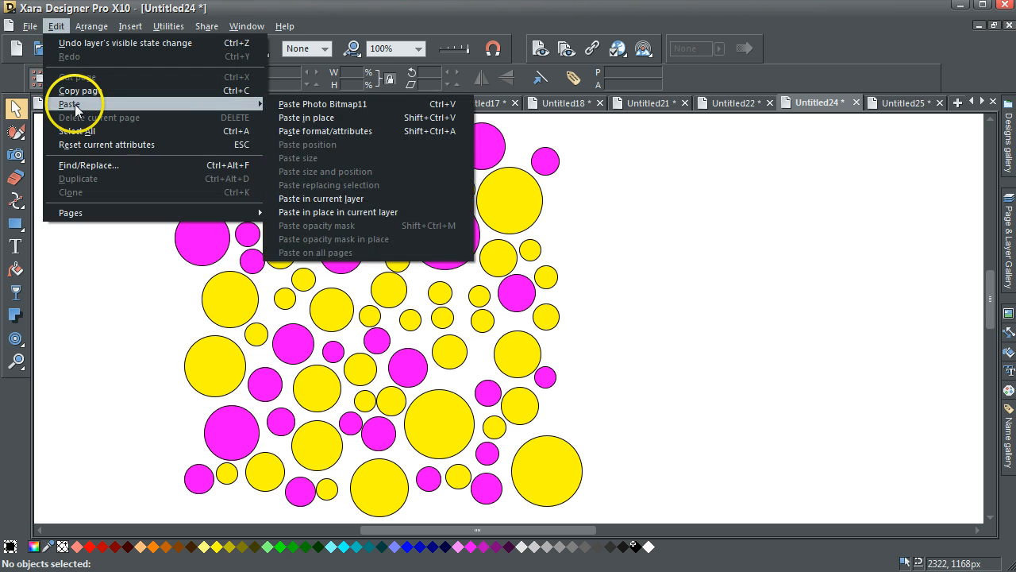
click(312, 104)
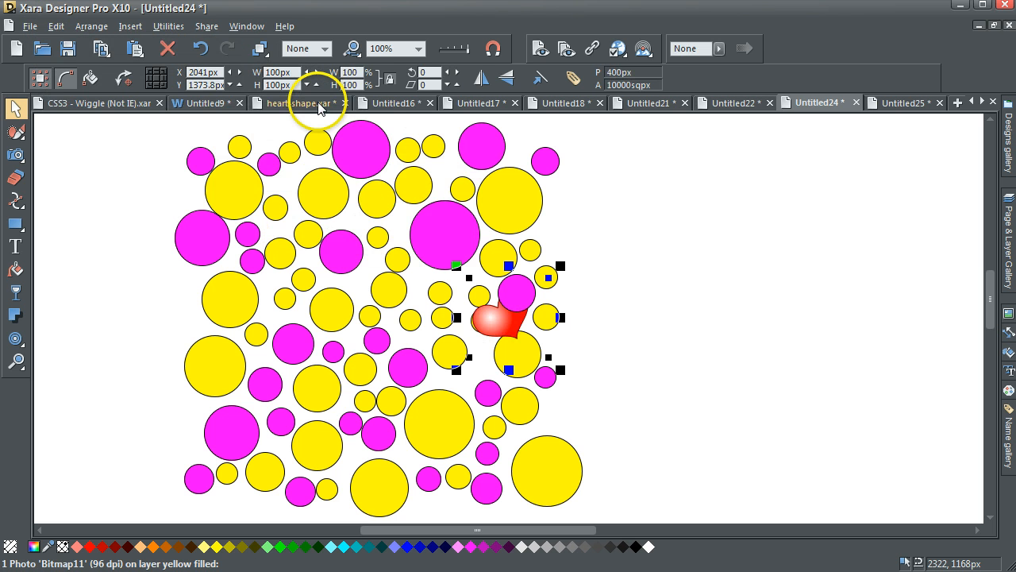
drag(500, 347, 727, 309)
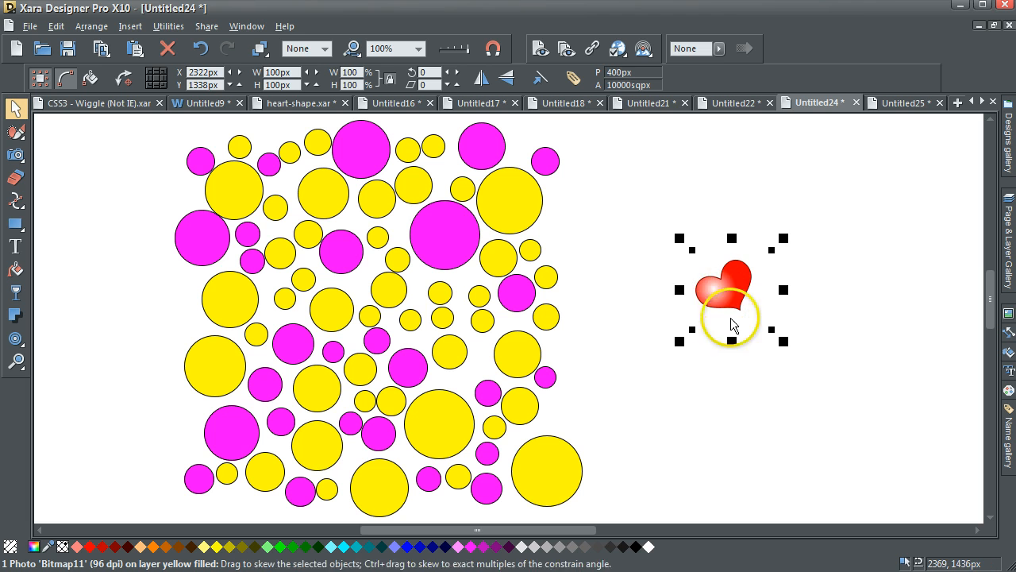
key(Delete)
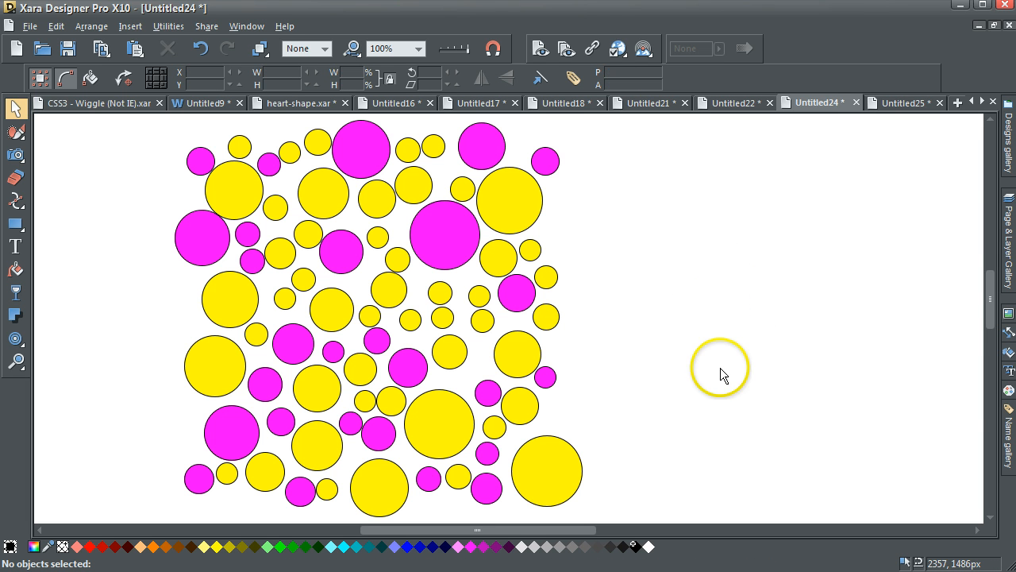
click(1010, 317)
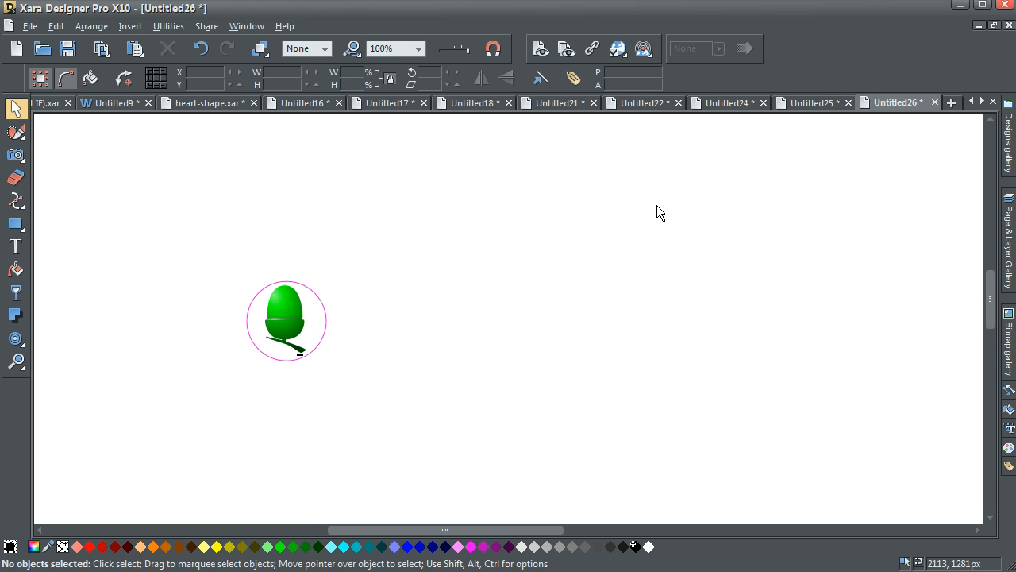
- Set the line width of the circle around the green acorn in Untitled26 to None
click(442, 285)
click(325, 326)
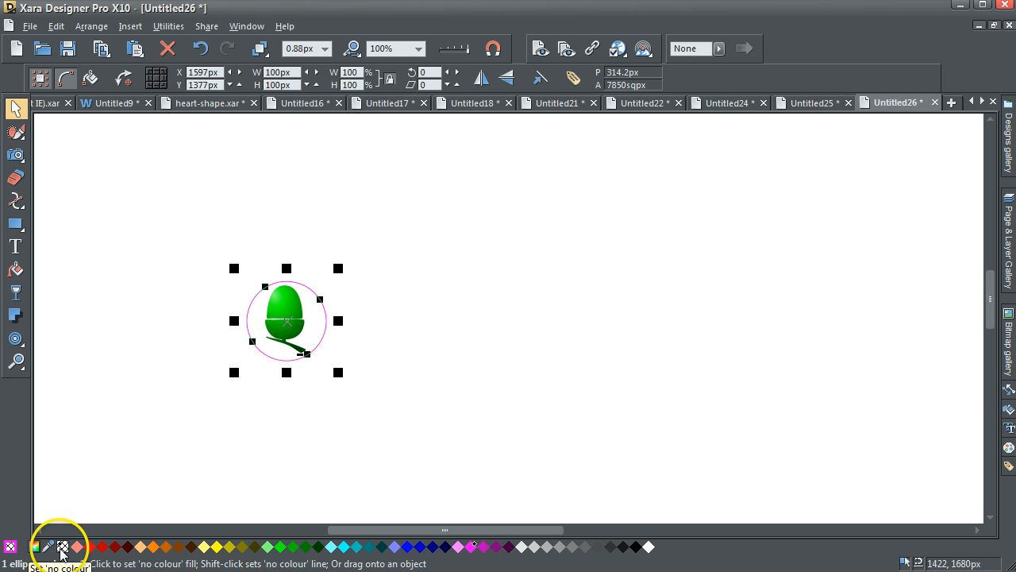
click(324, 49)
click(309, 64)
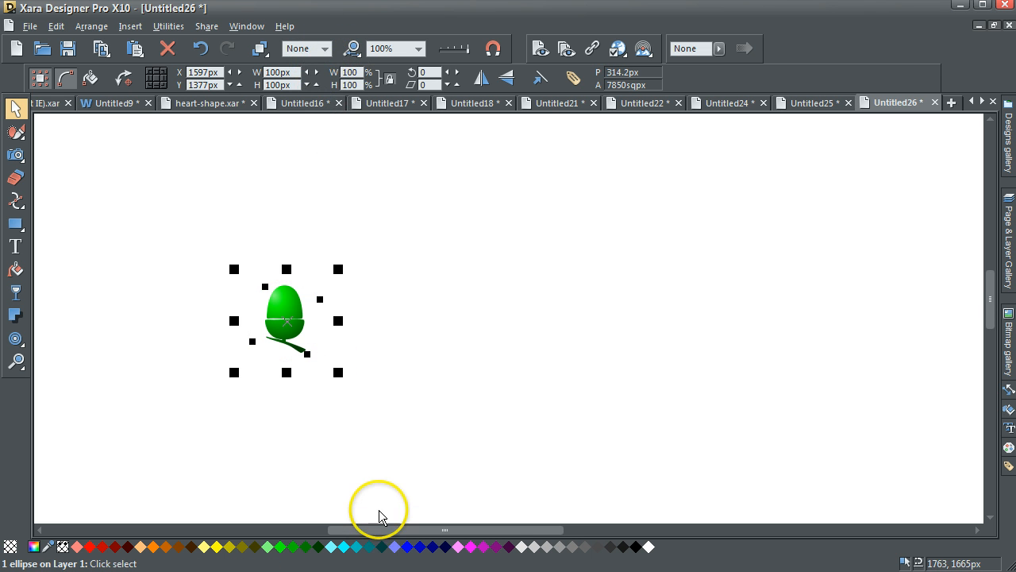
- Create a PNG bitmap copy of the green acorn with its invisible circle, using True colour + Alpha depth
click(255, 334)
drag(186, 211, 451, 455)
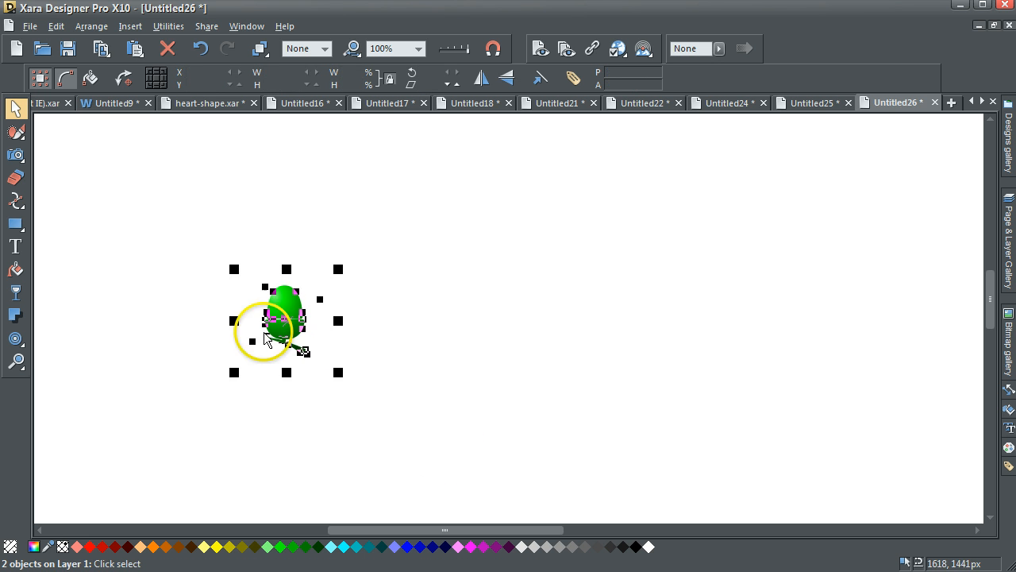
click(99, 30)
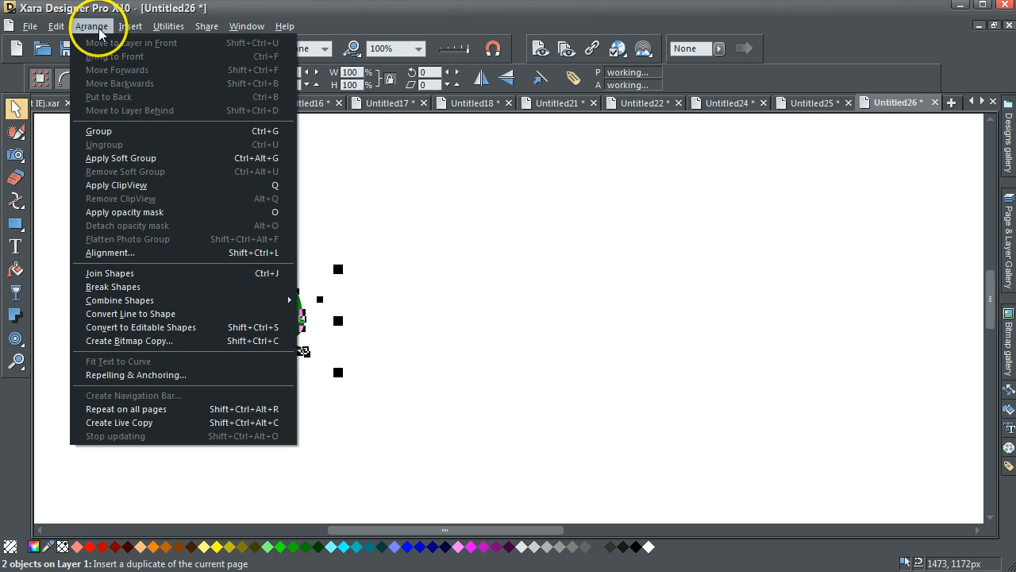
click(118, 342)
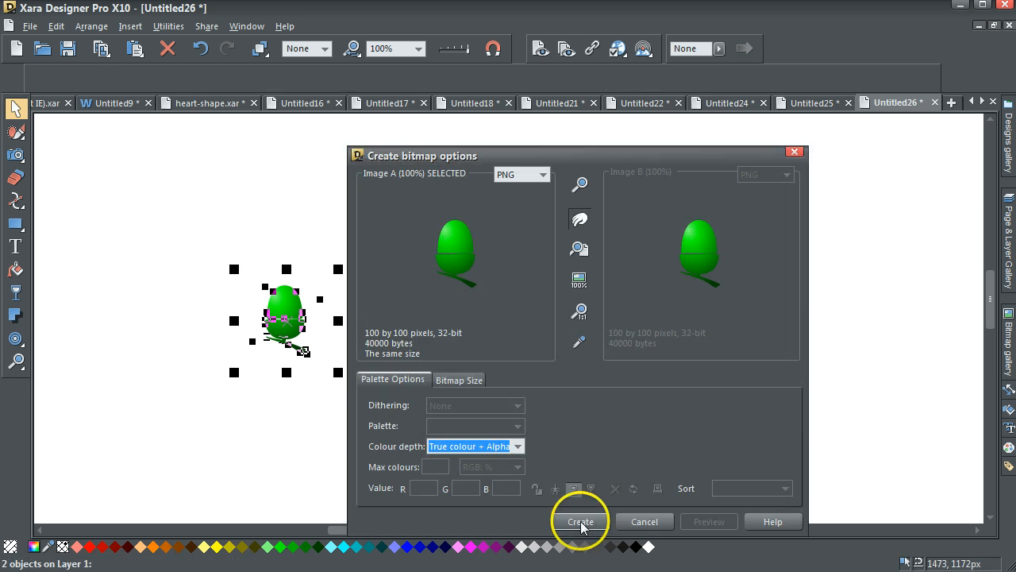
click(580, 521)
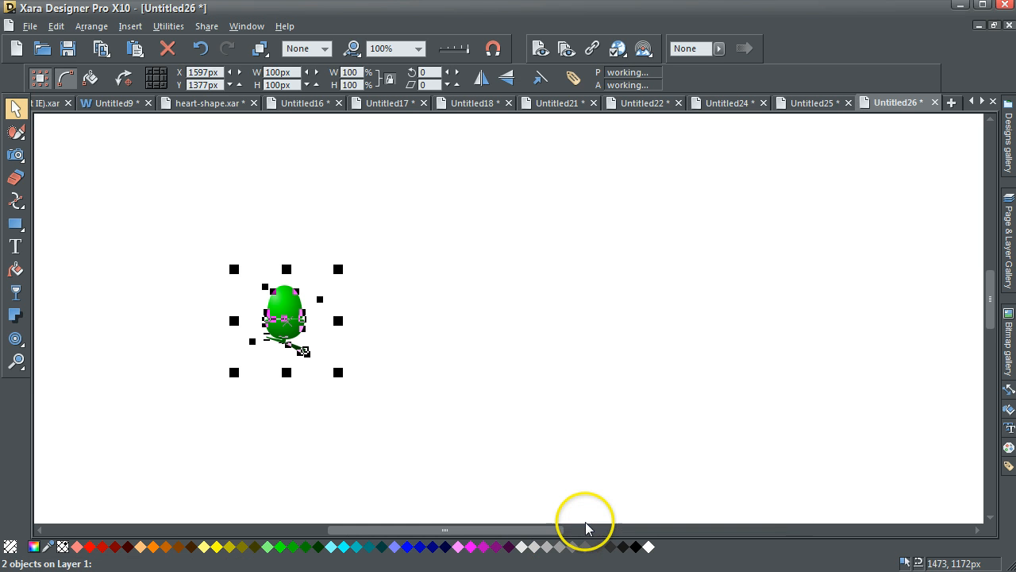
- Copy the acorn bitmap and return to the circle pattern in Untitled24
click(55, 26)
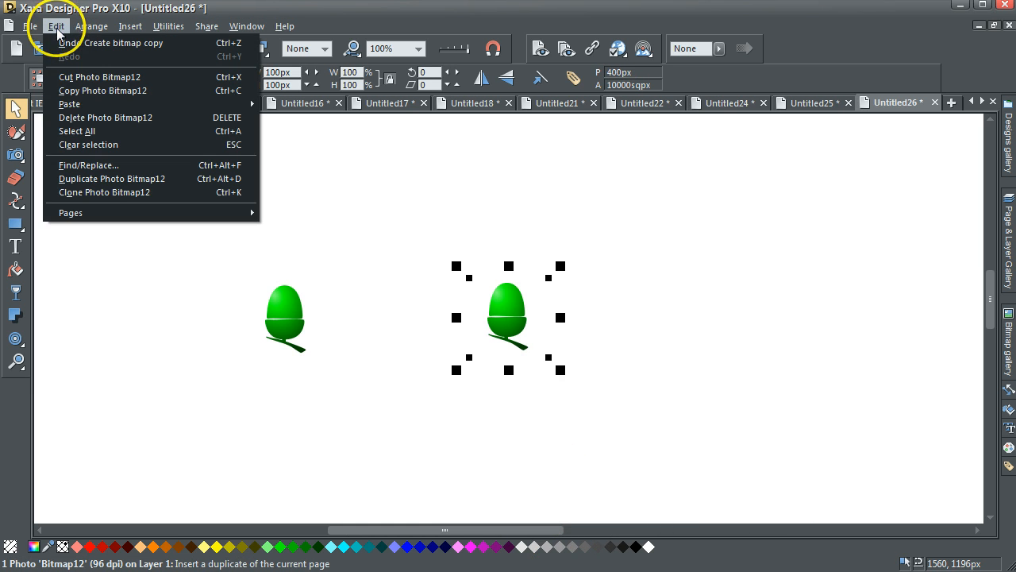
click(82, 92)
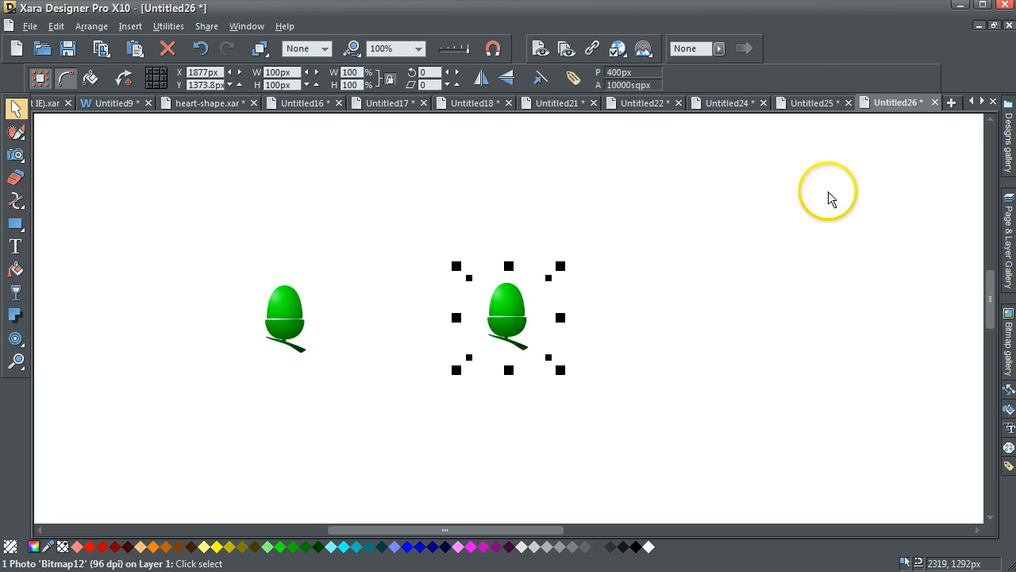
click(819, 107)
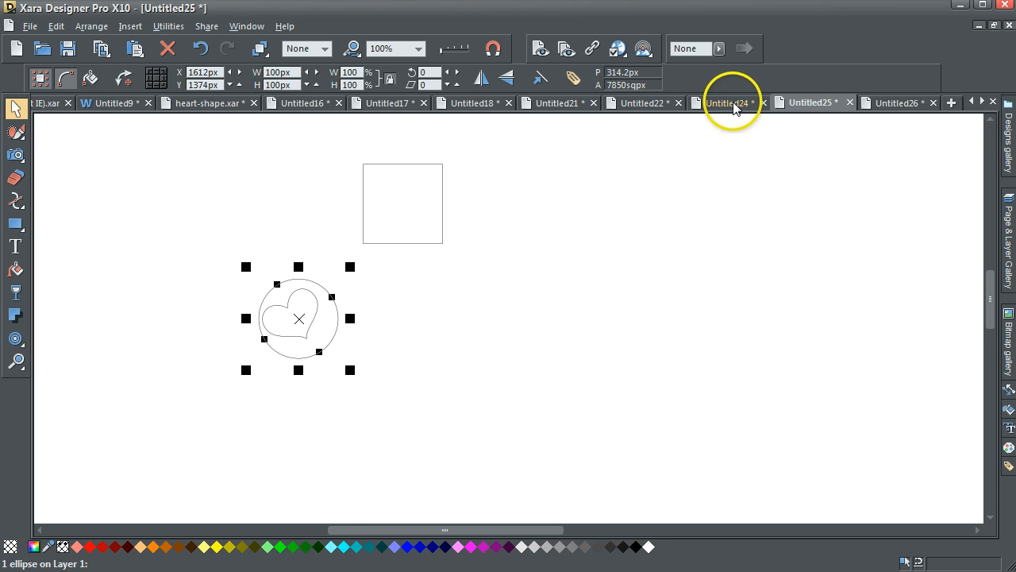
click(731, 103)
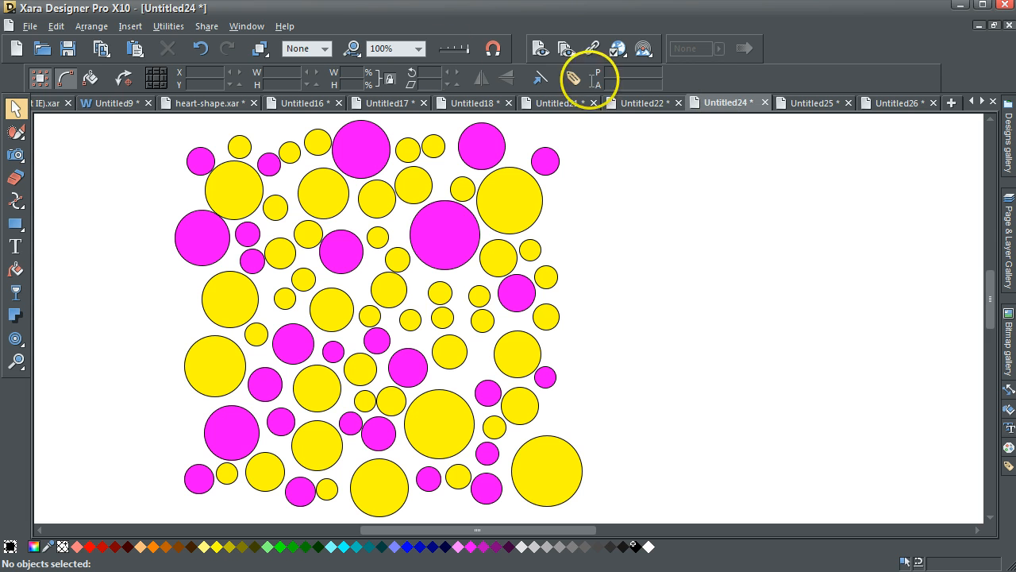
- Add the acorn bitmap to Untitled24's Bitmap gallery by pasting it into the document and deleting it from the page
click(56, 27)
mouse_move(66, 106)
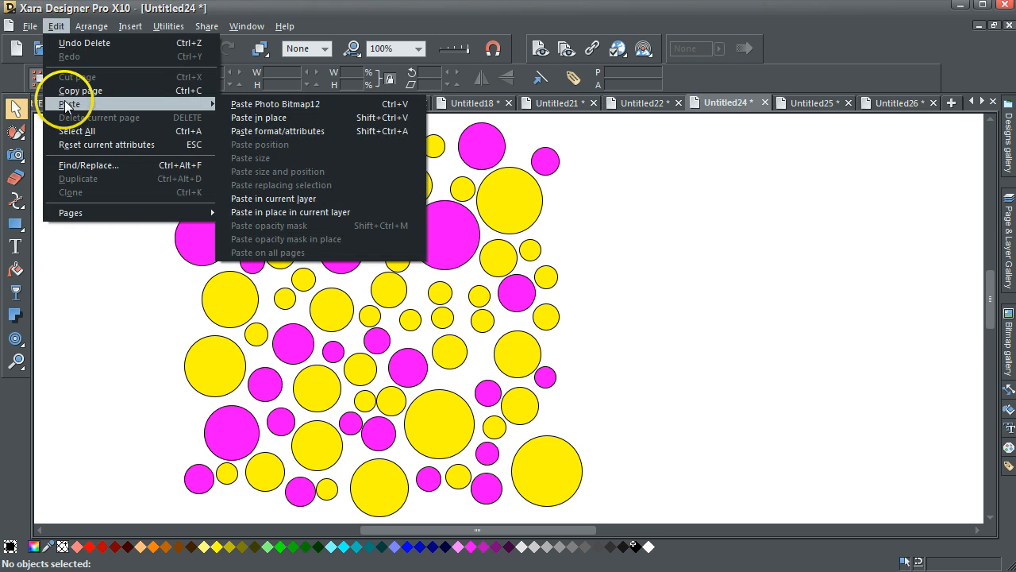
click(267, 104)
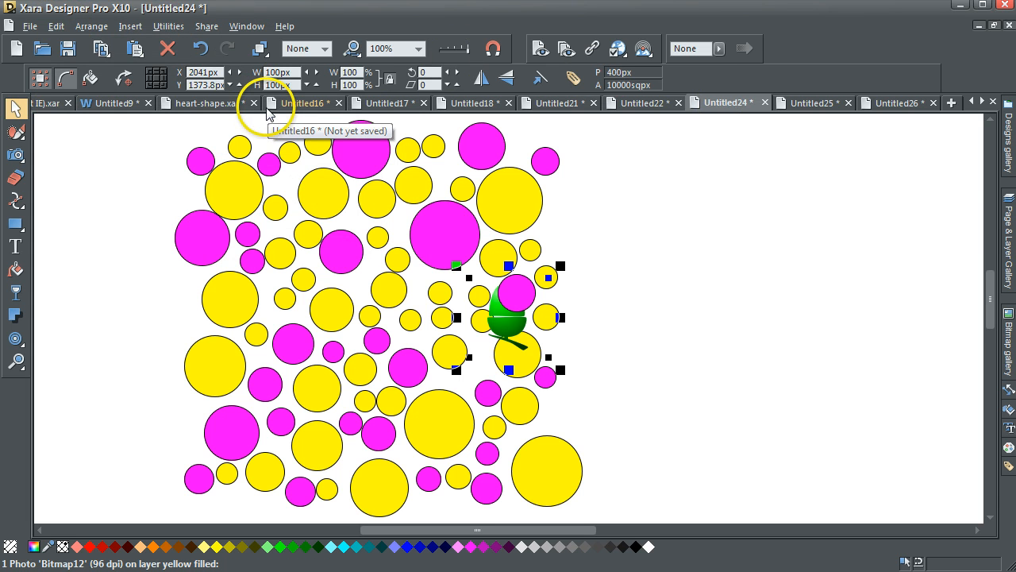
drag(508, 319, 729, 352)
key(Delete)
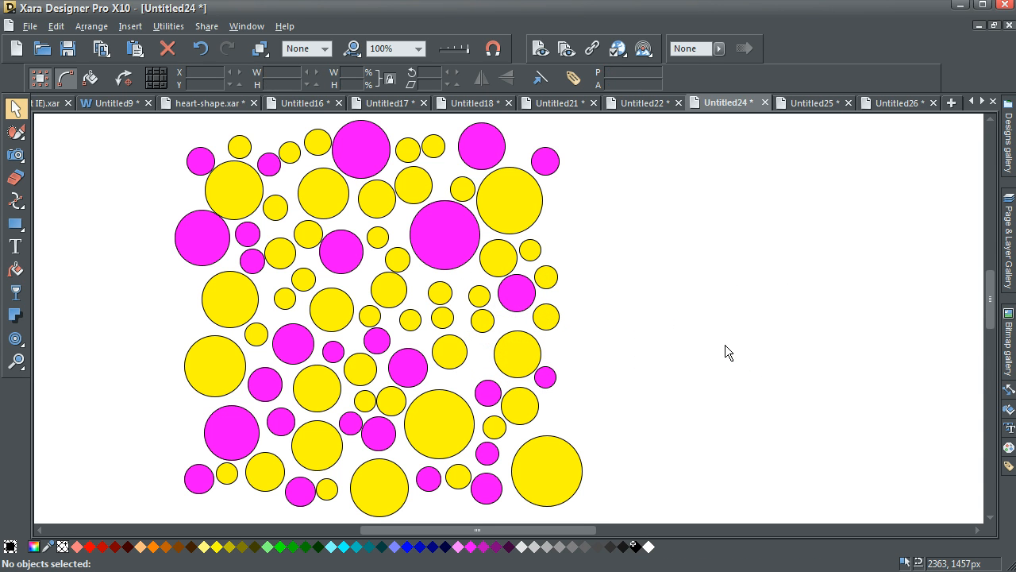
click(1007, 329)
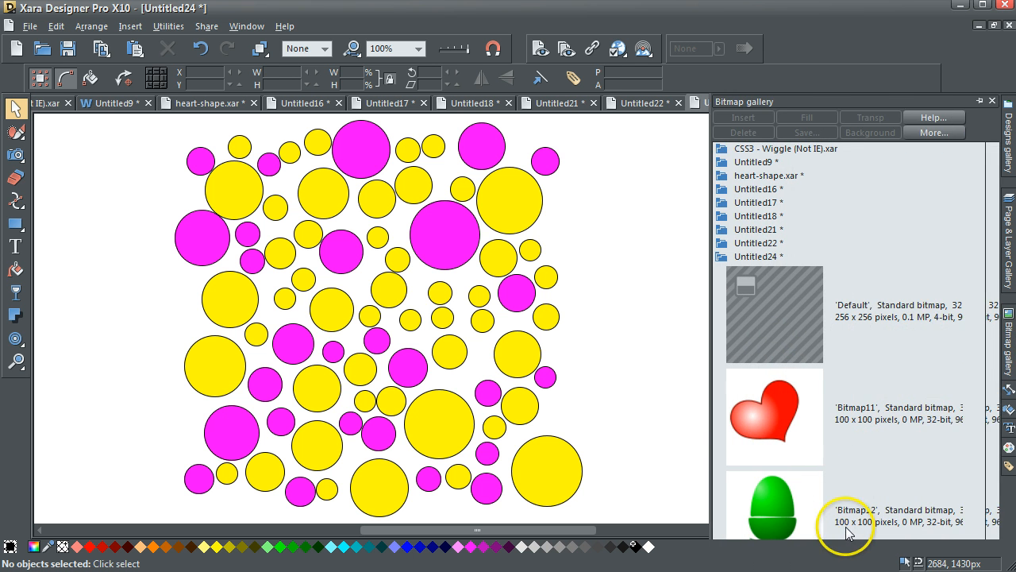
scroll(979, 517, down, 2)
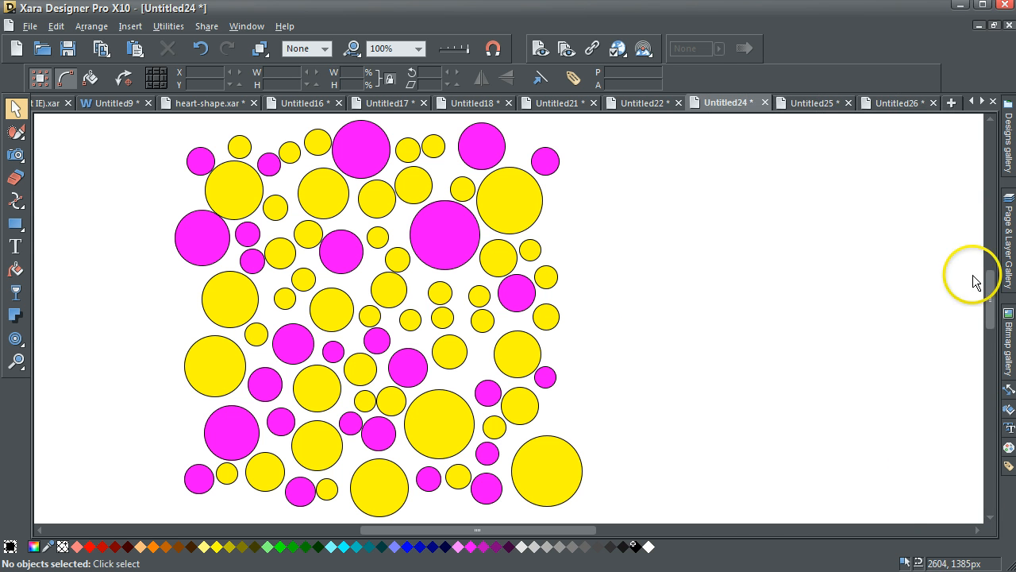
- Hide the purple-filled layer and select the yellow filled layer
click(1011, 238)
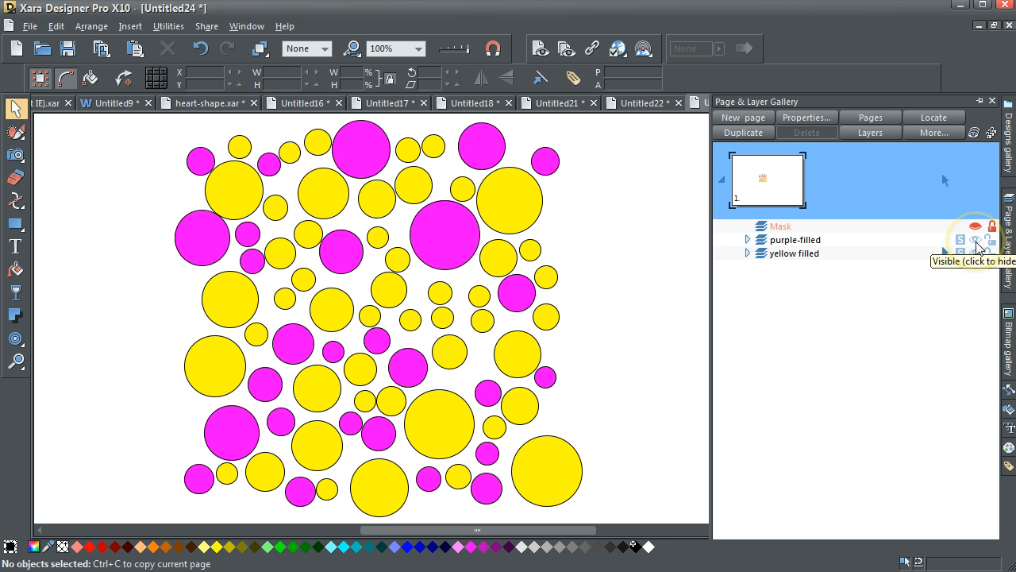
click(976, 240)
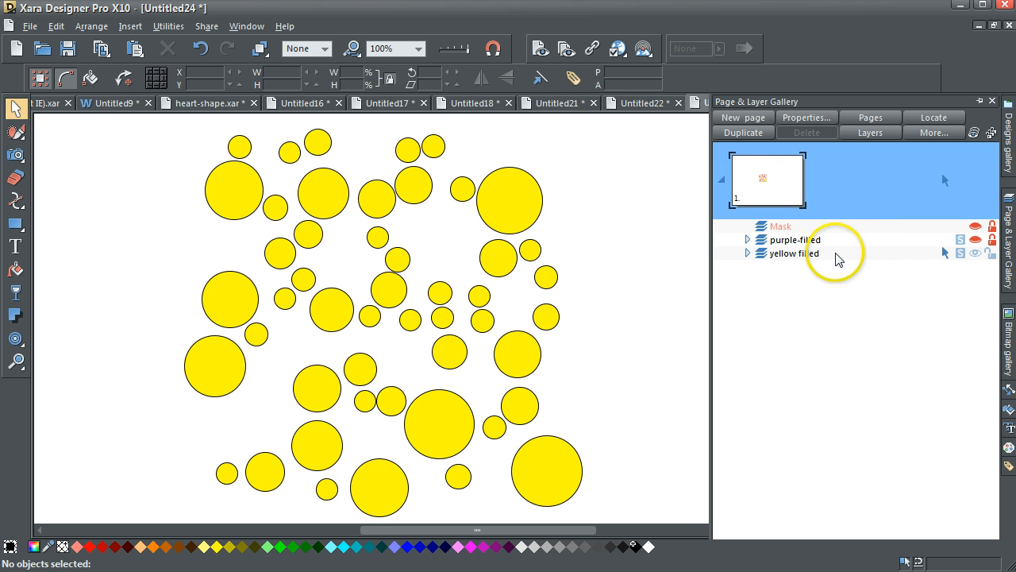
click(798, 253)
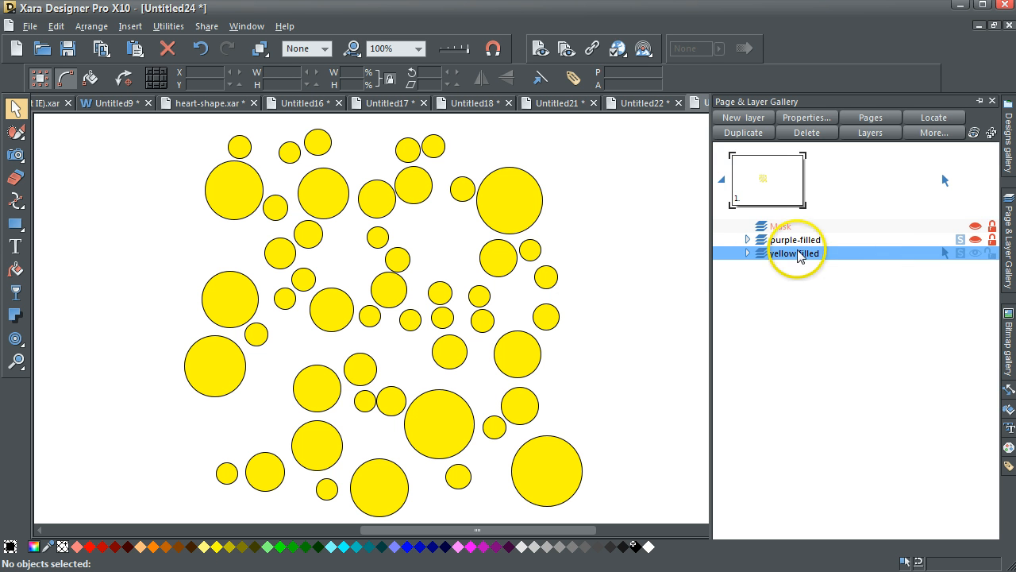
- Fill the large yellow circle near the pattern's upper-right corner with the heart bitmap Bitmap11 and remove its outline
click(524, 223)
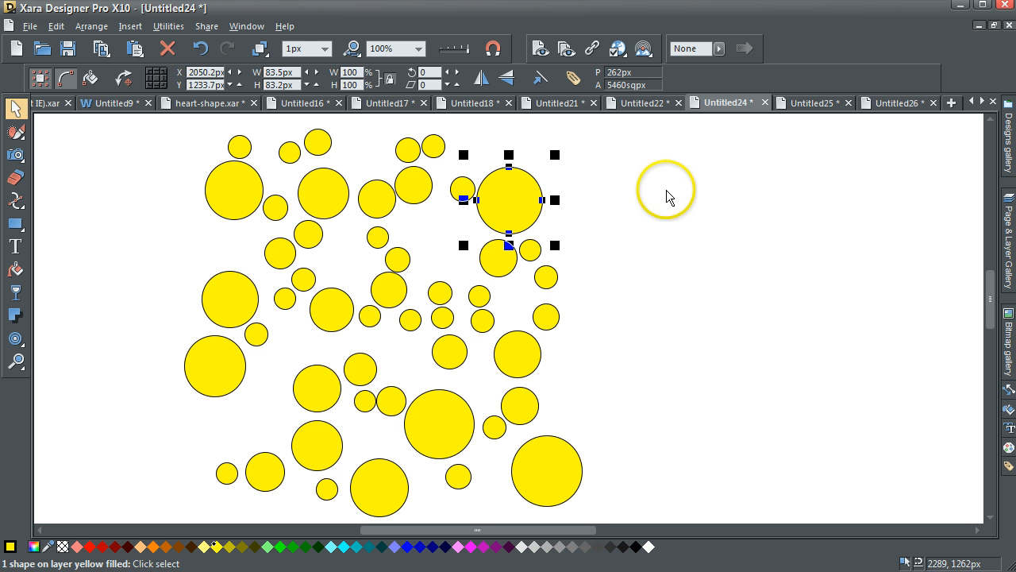
click(1008, 343)
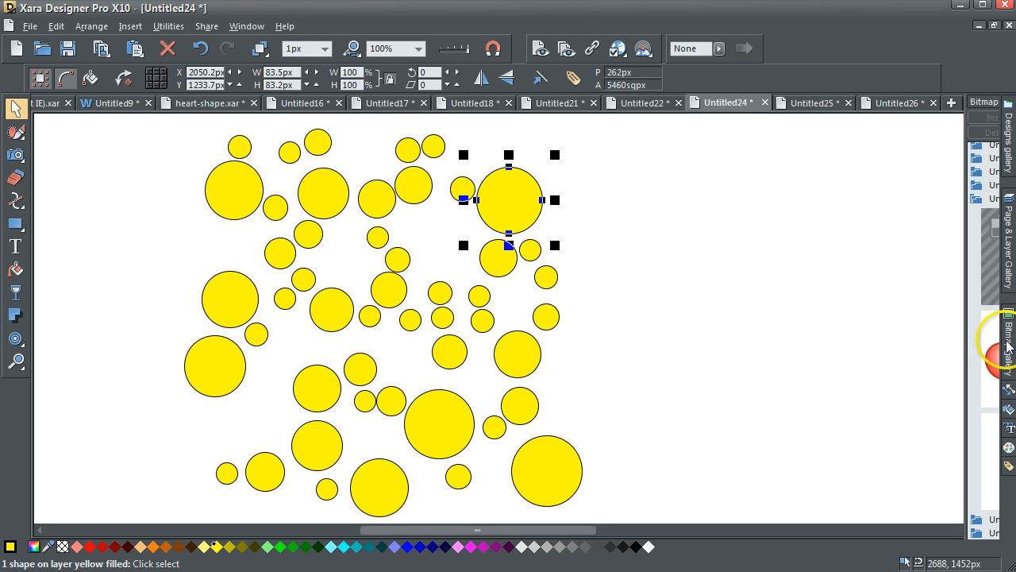
click(764, 359)
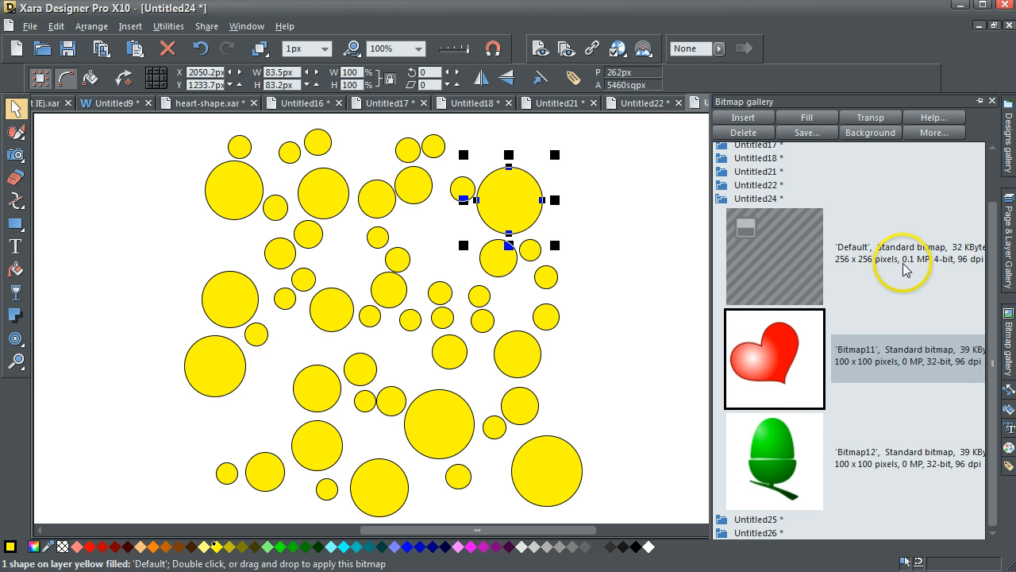
click(806, 118)
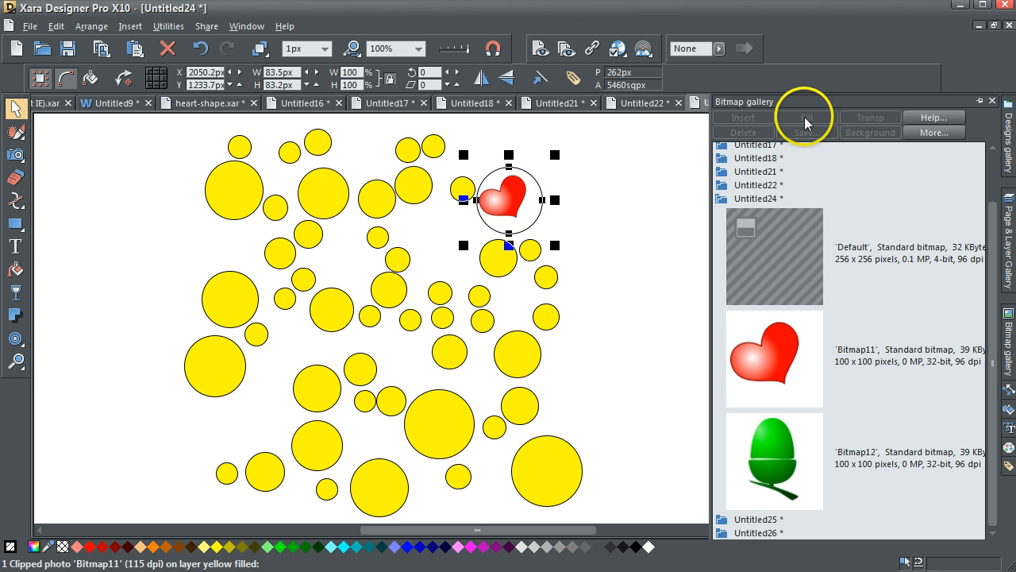
shift+click(63, 547)
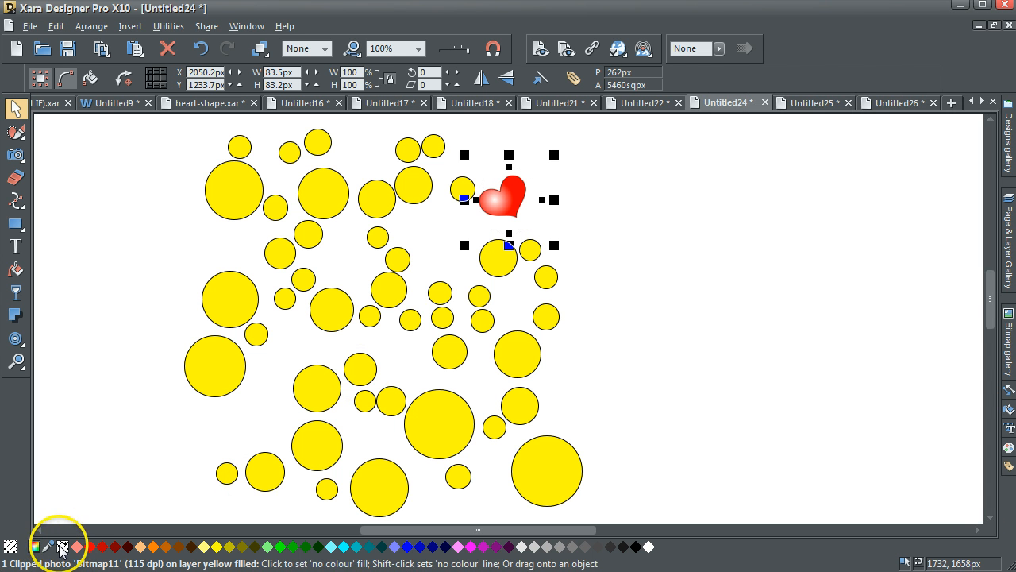
- Try to paste the heart-filled circle's attributes onto the other yellow circles, and undo the change
click(55, 28)
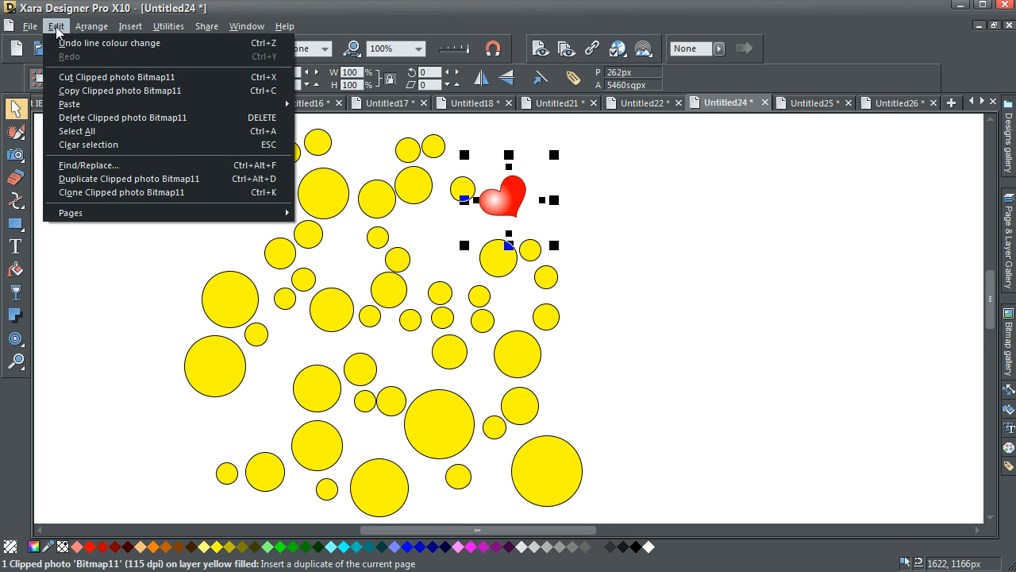
click(77, 13)
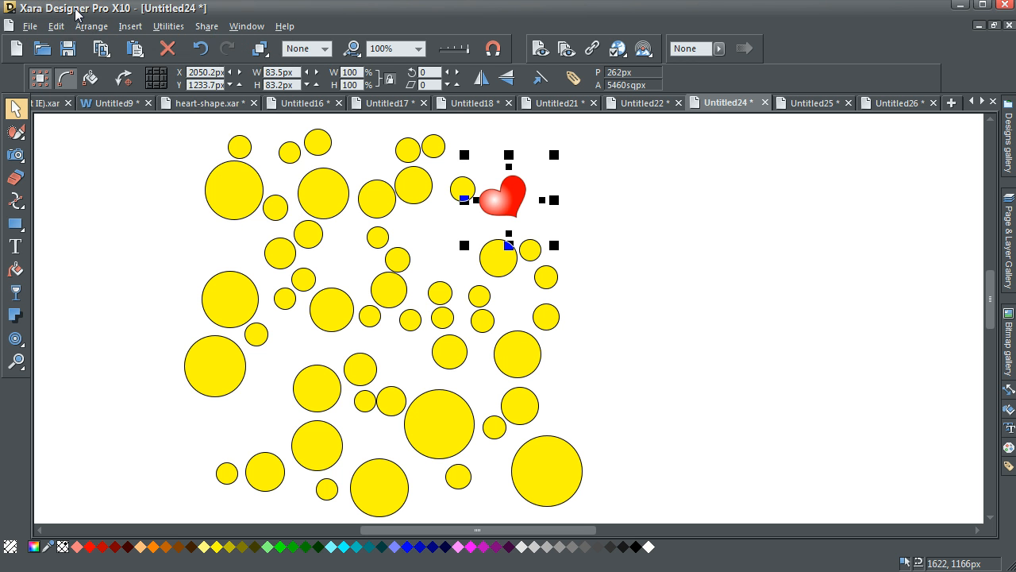
click(93, 30)
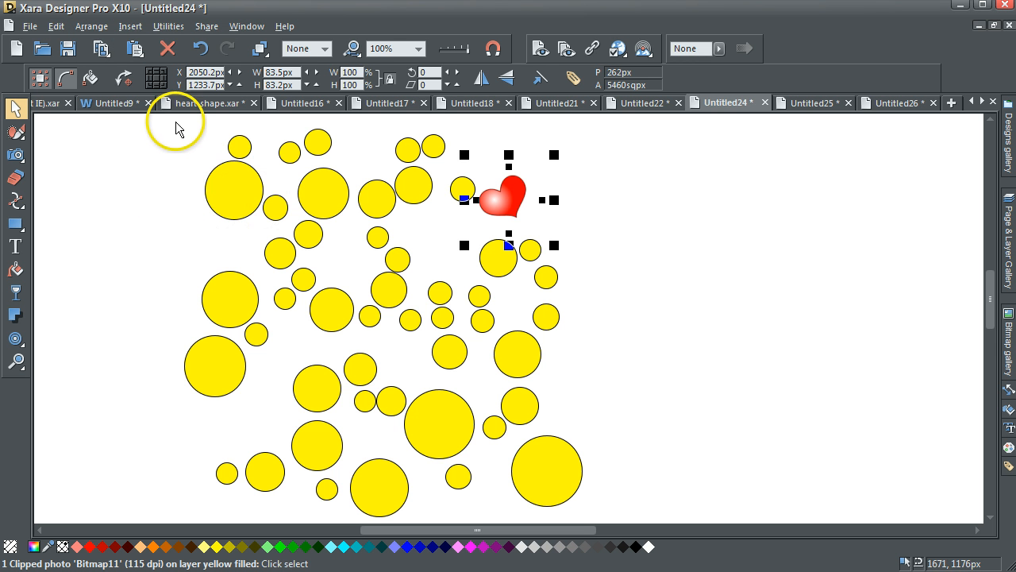
click(54, 26)
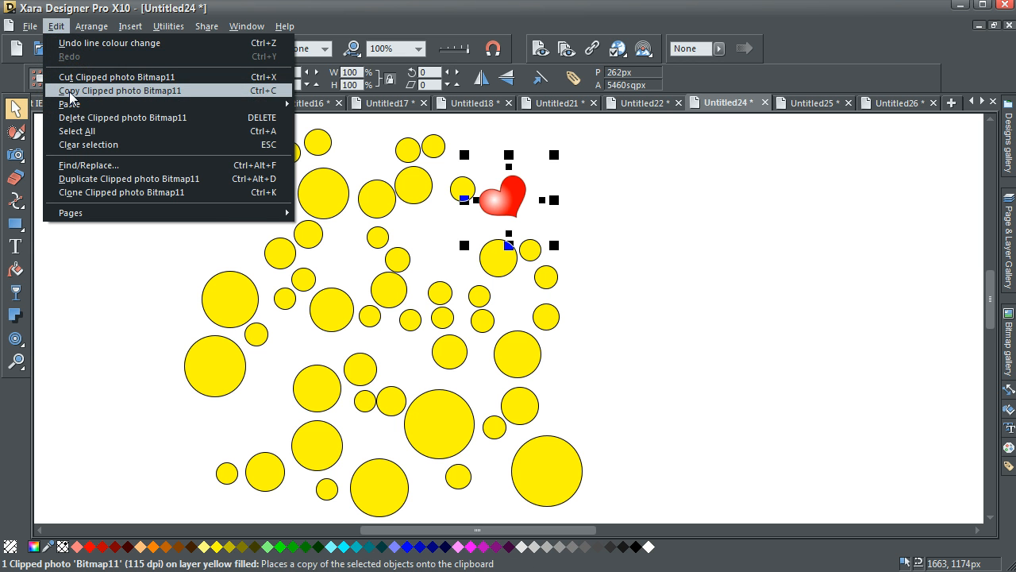
click(71, 97)
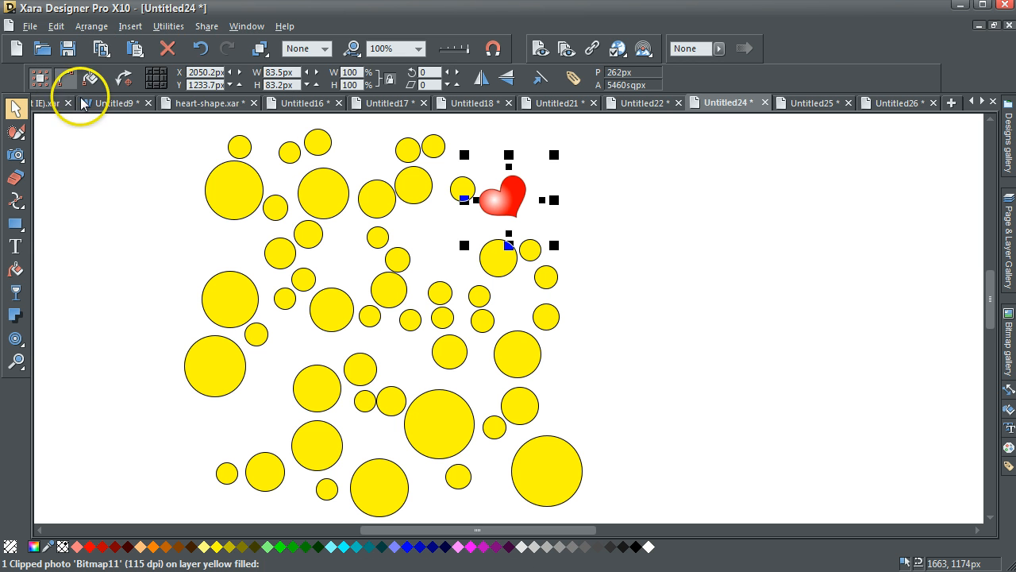
click(127, 185)
drag(187, 127, 619, 533)
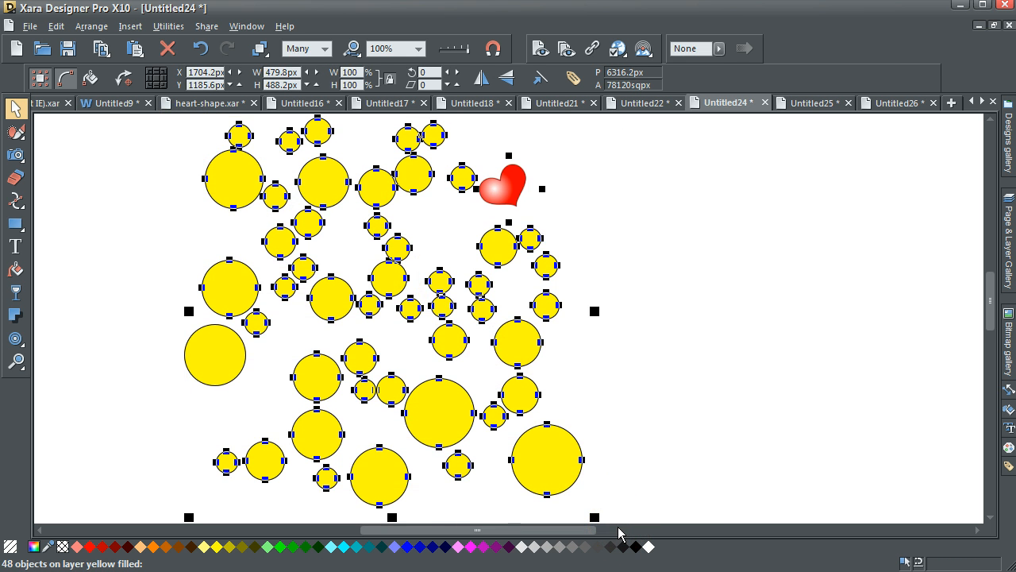
key(ctrl+shift+a)
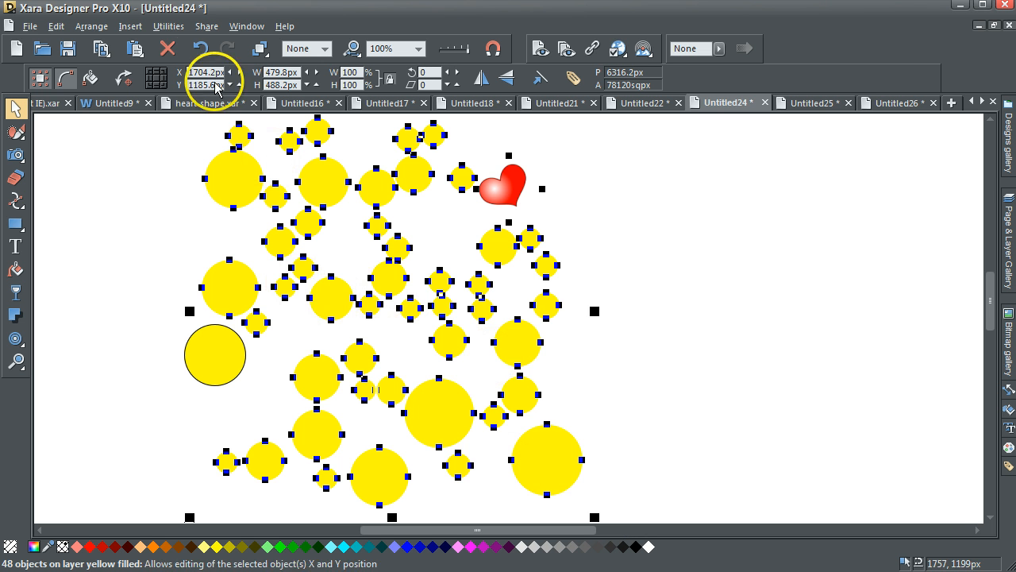
click(199, 50)
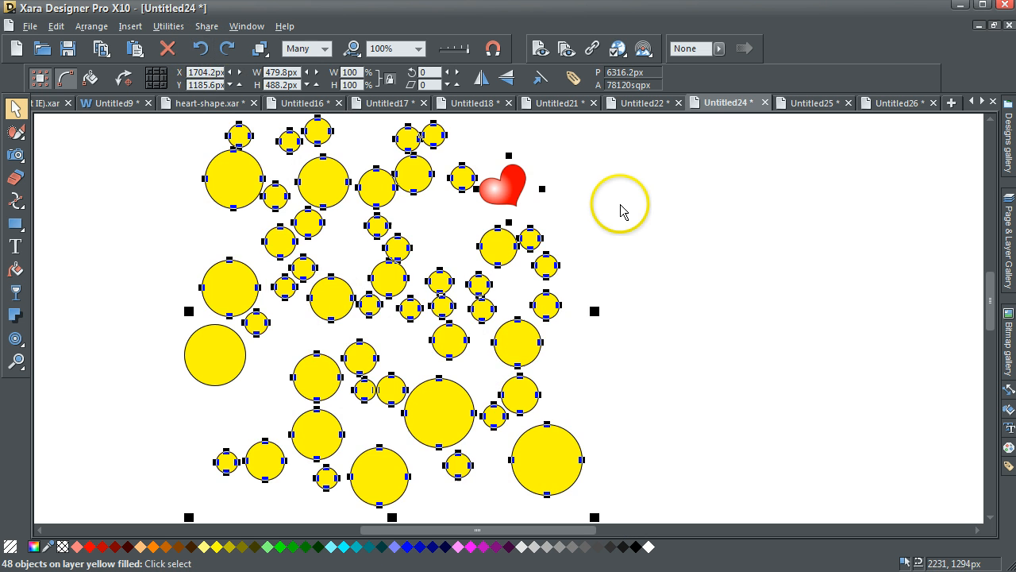
click(540, 199)
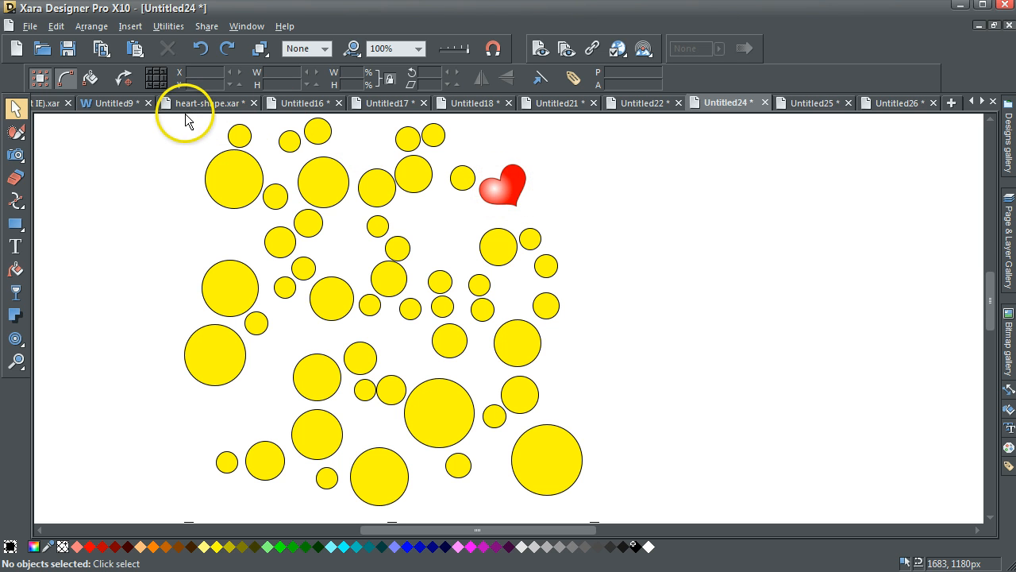
- Fill the yellow circles enclosed by a selection around the pattern with the heart bitmap Bitmap11 and remove their outlines
drag(189, 123, 635, 526)
mouse_move(990, 350)
mouse_down()
mouse_move(987, 329)
mouse_move(993, 334)
mouse_up()
click(1010, 343)
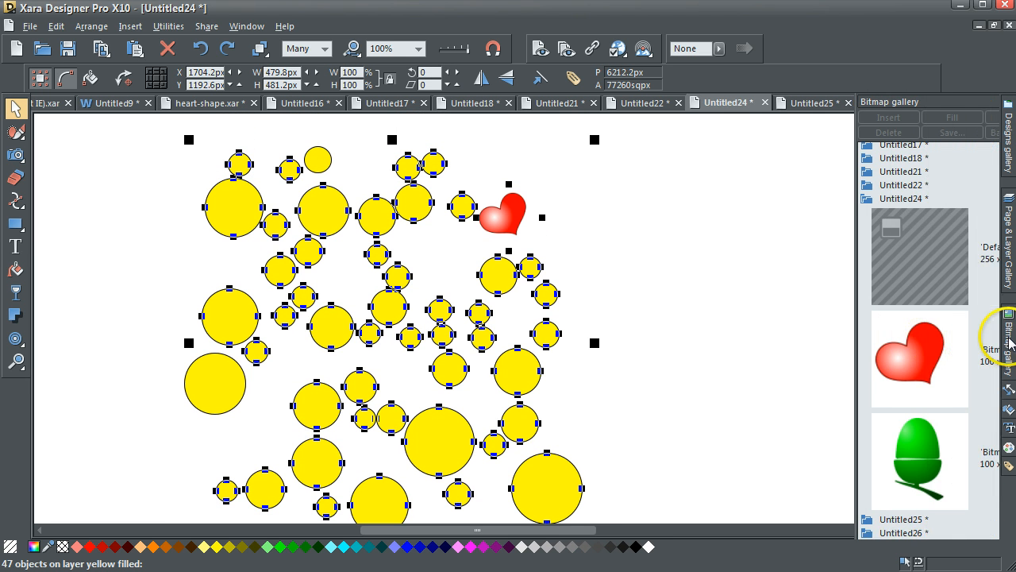
click(818, 363)
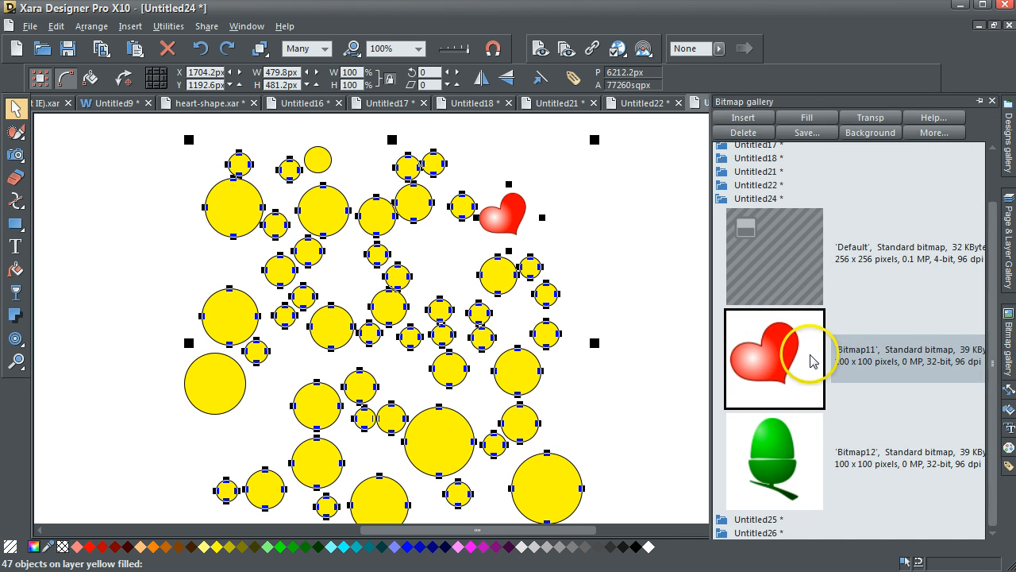
click(818, 120)
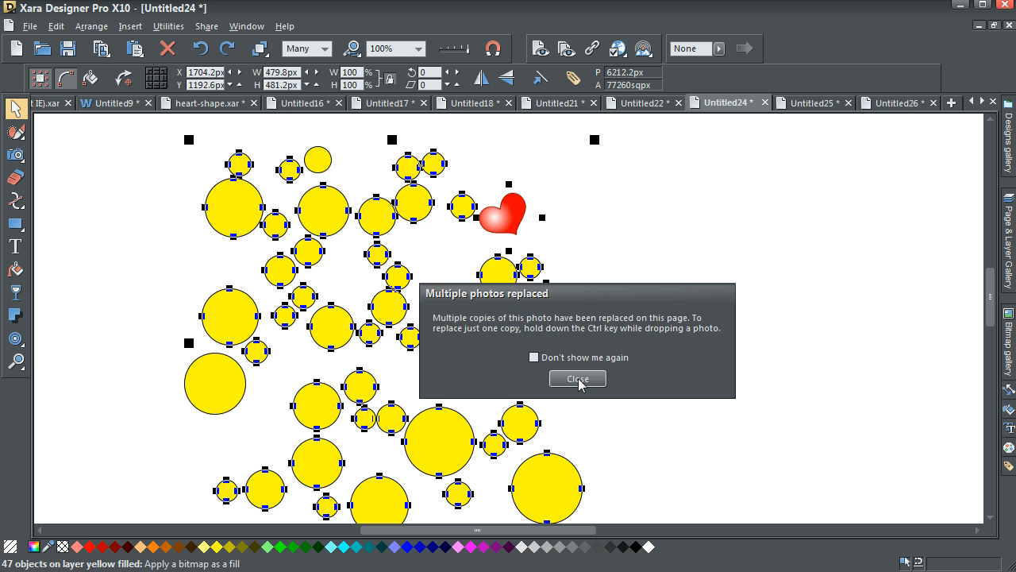
click(578, 380)
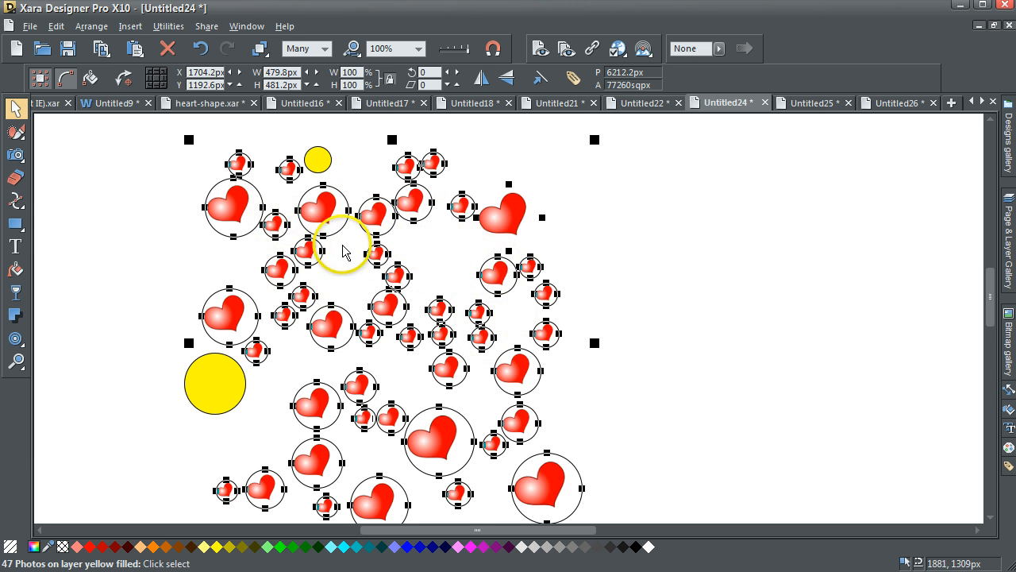
shift+click(62, 548)
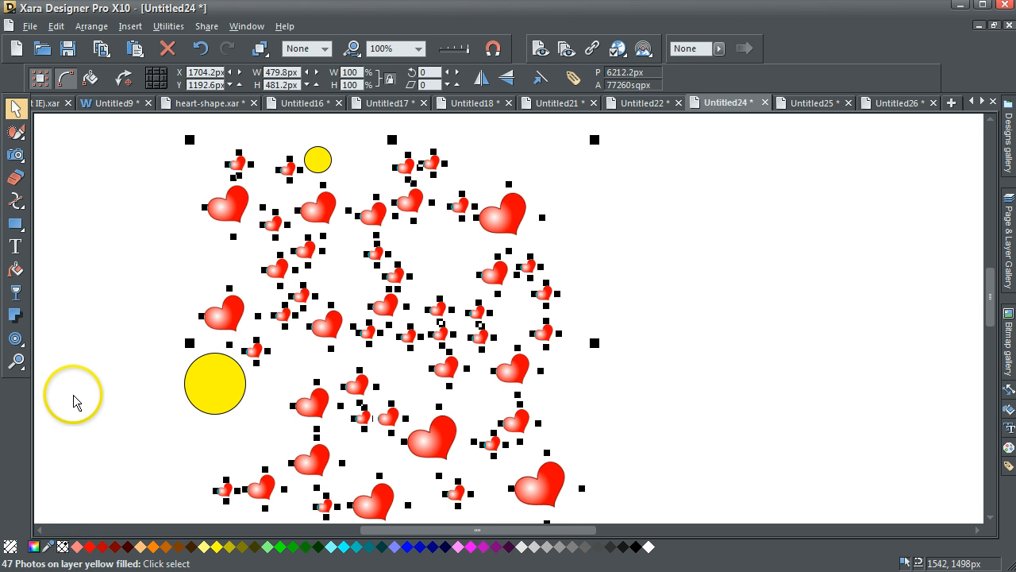
click(114, 431)
- Fill the two remaining yellow circles with the heart bitmap Bitmap11 and set their outlines to no colour
click(201, 407)
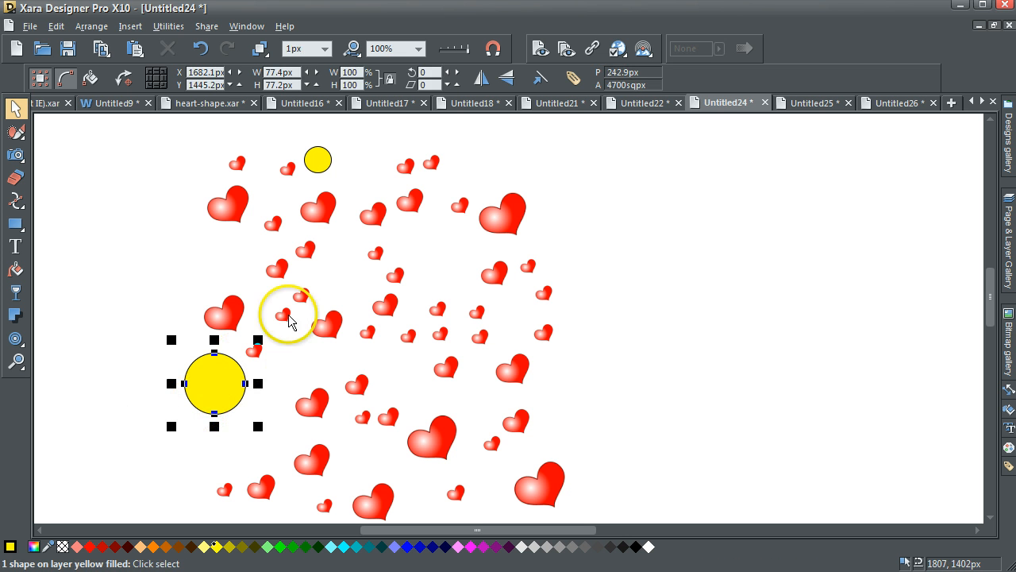
shift+click(318, 163)
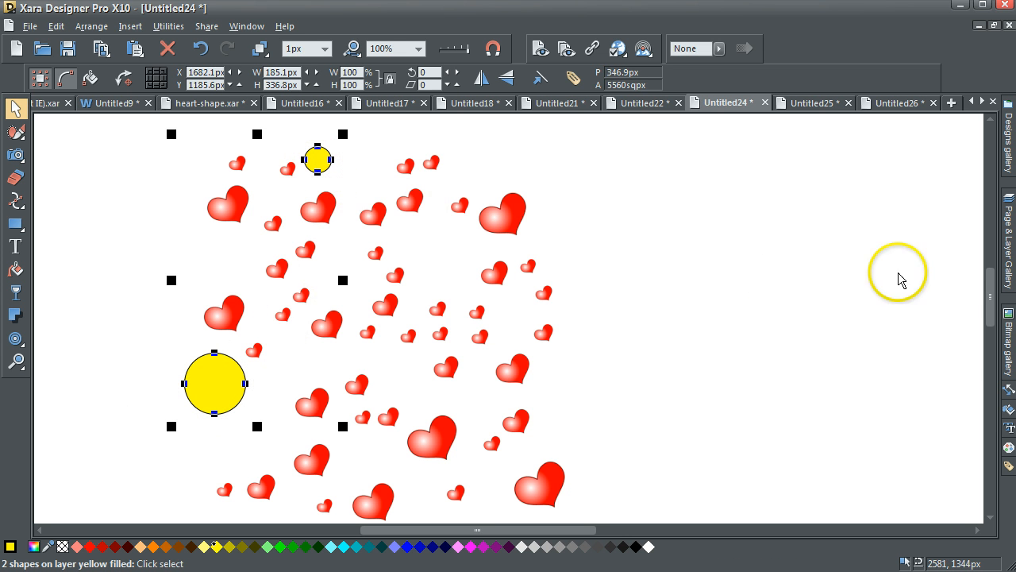
click(1005, 343)
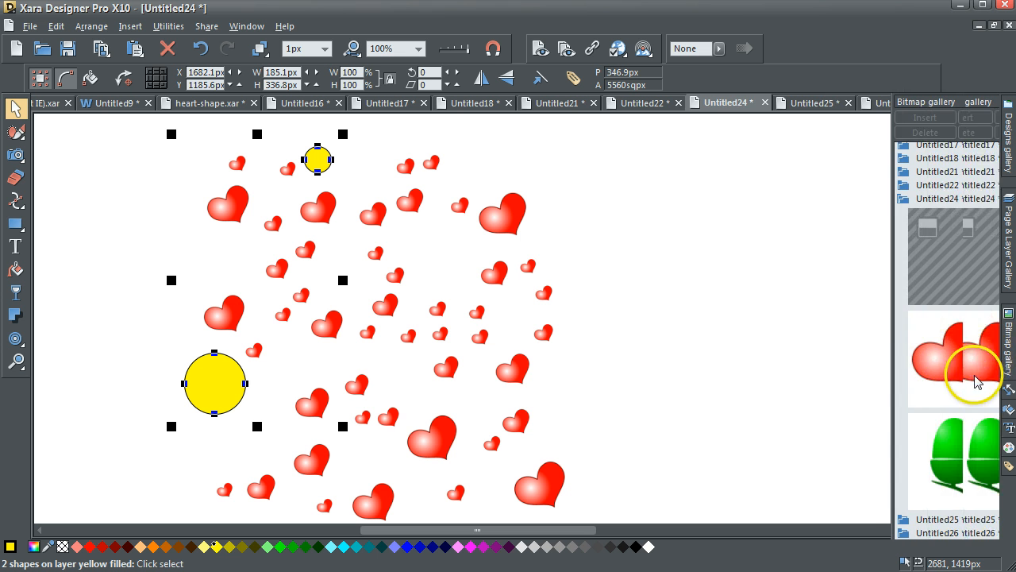
click(792, 363)
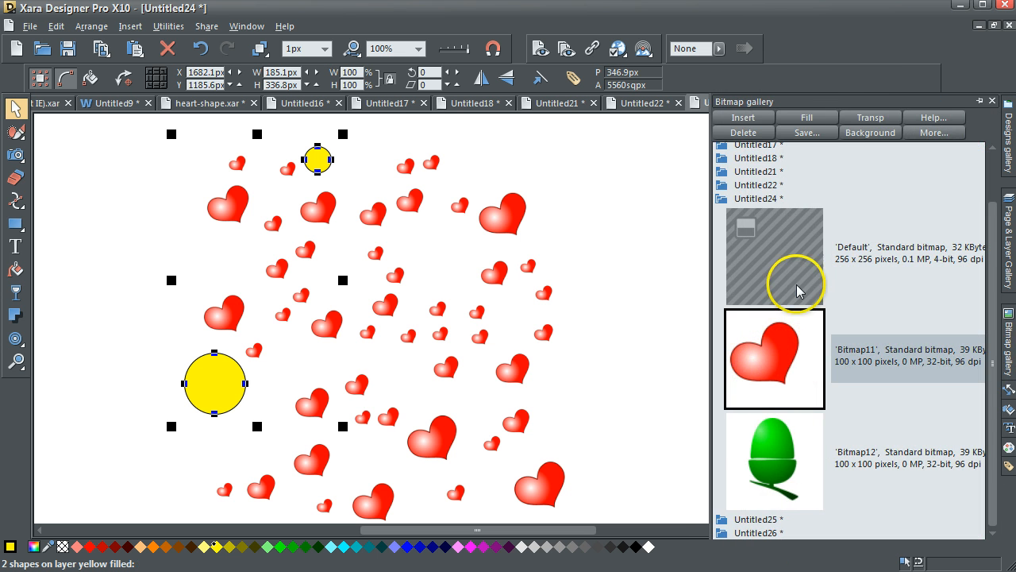
click(822, 126)
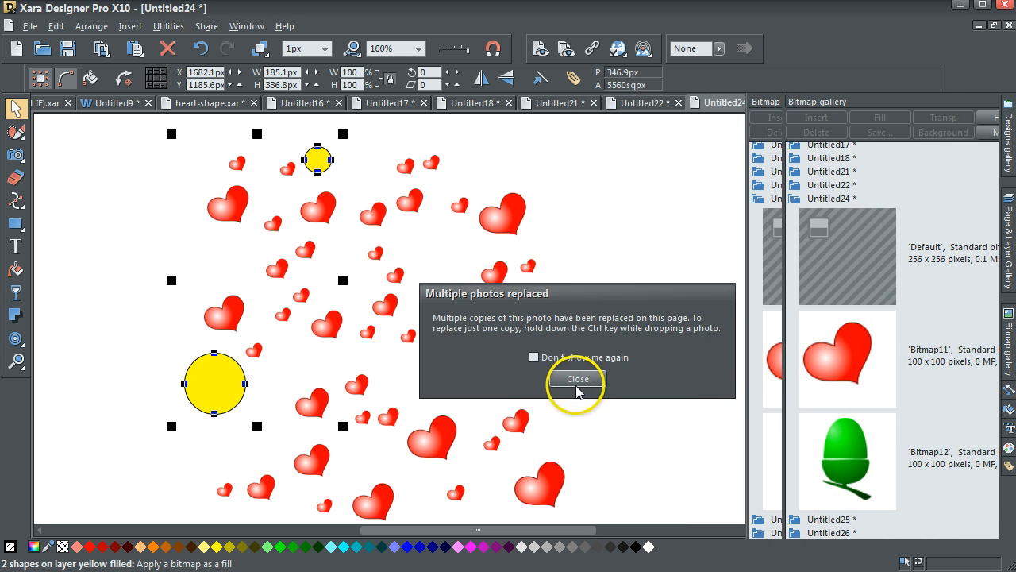
click(576, 384)
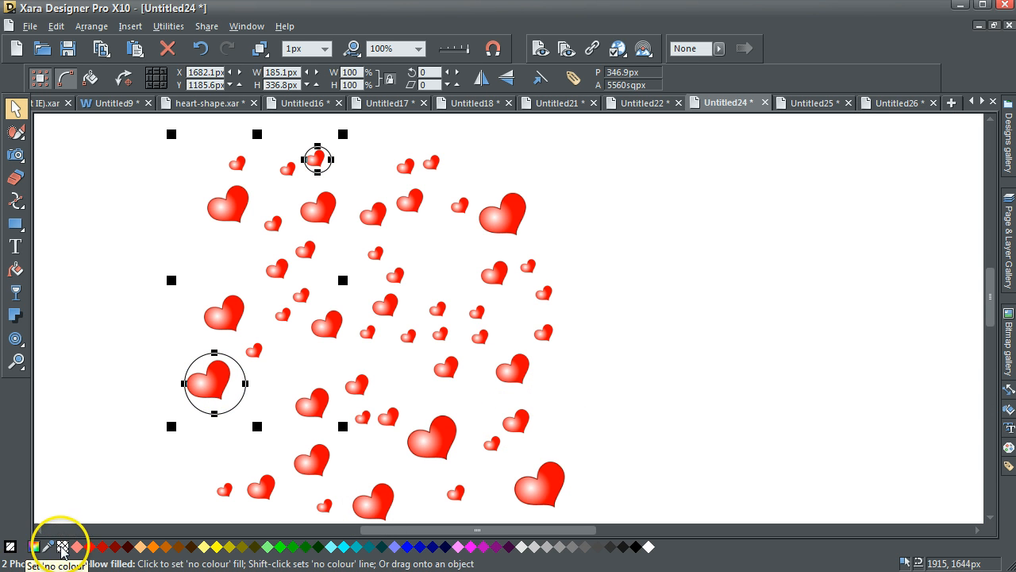
click(83, 484)
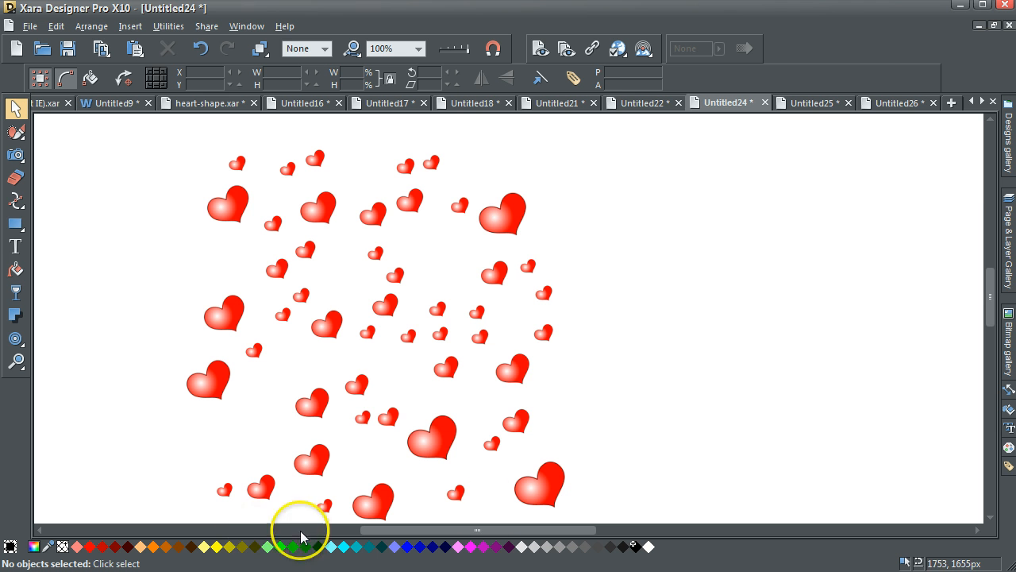
- Lock the yellow filled layer, and make the purple-filled layer visible, unlocked and active
click(1009, 242)
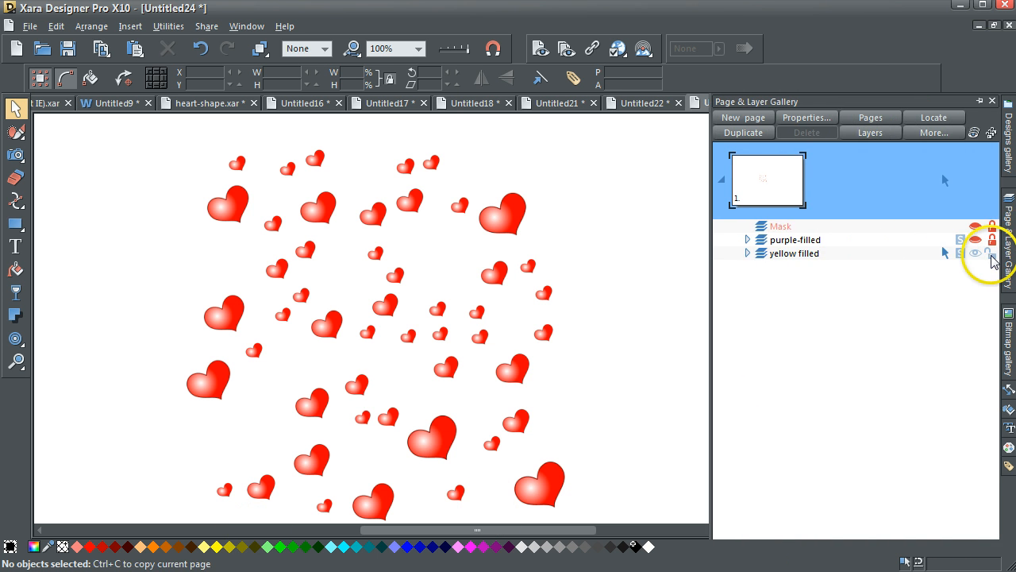
click(977, 241)
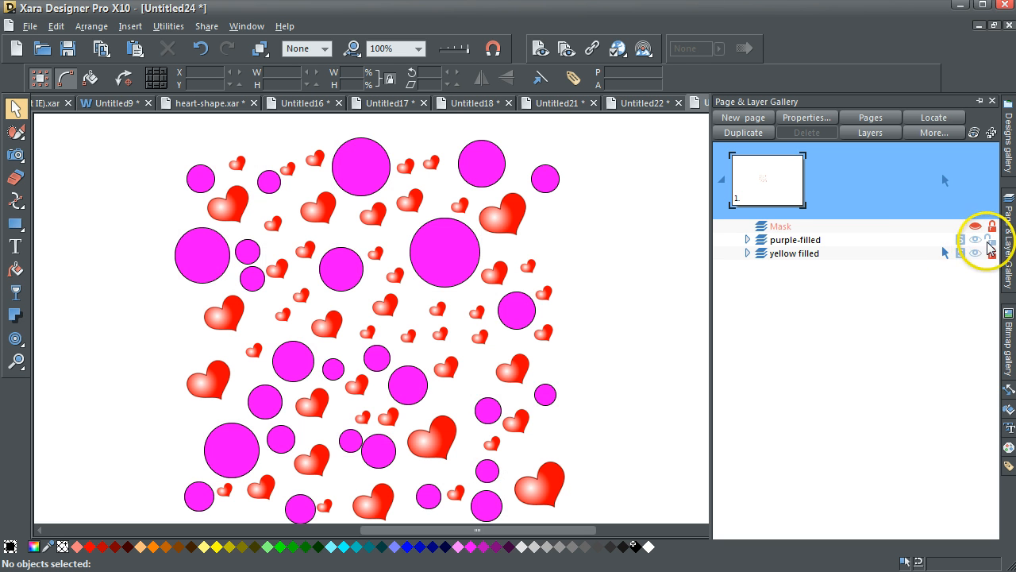
click(909, 240)
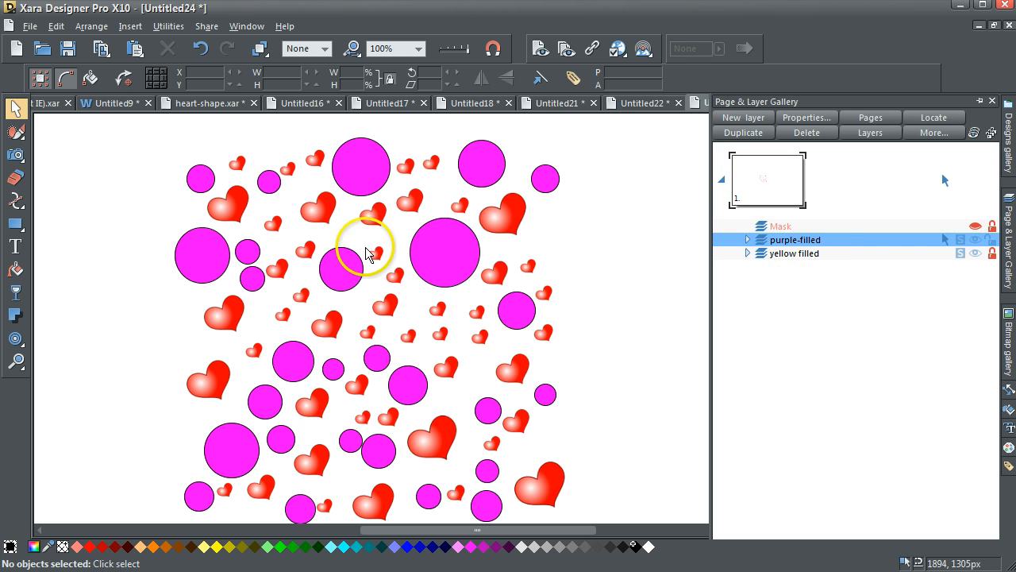
- Fill all circles on the purple-filled layer with the acorn bitmap Bitmap12 and remove their outlines
key(ctrl+a)
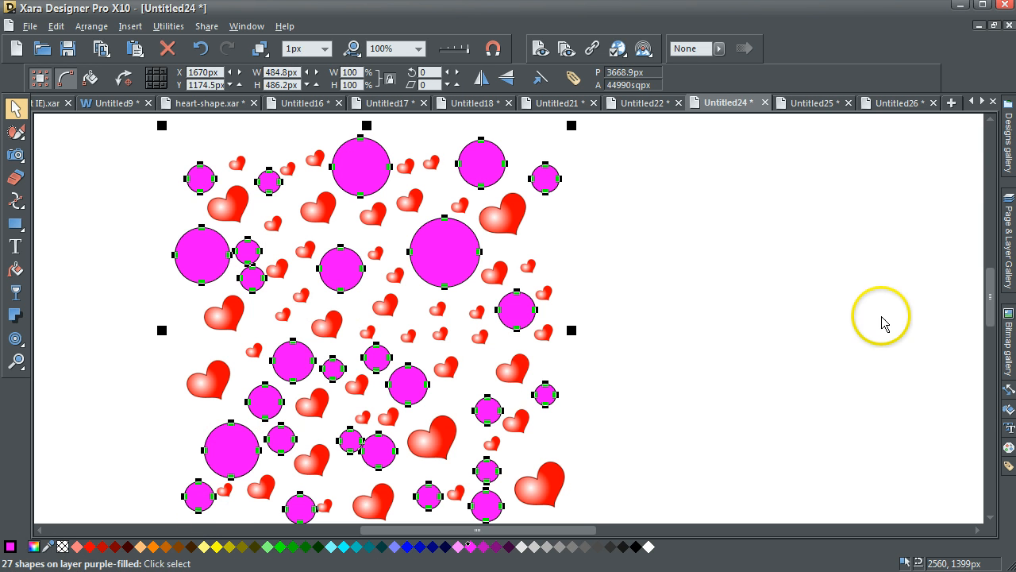
click(1009, 334)
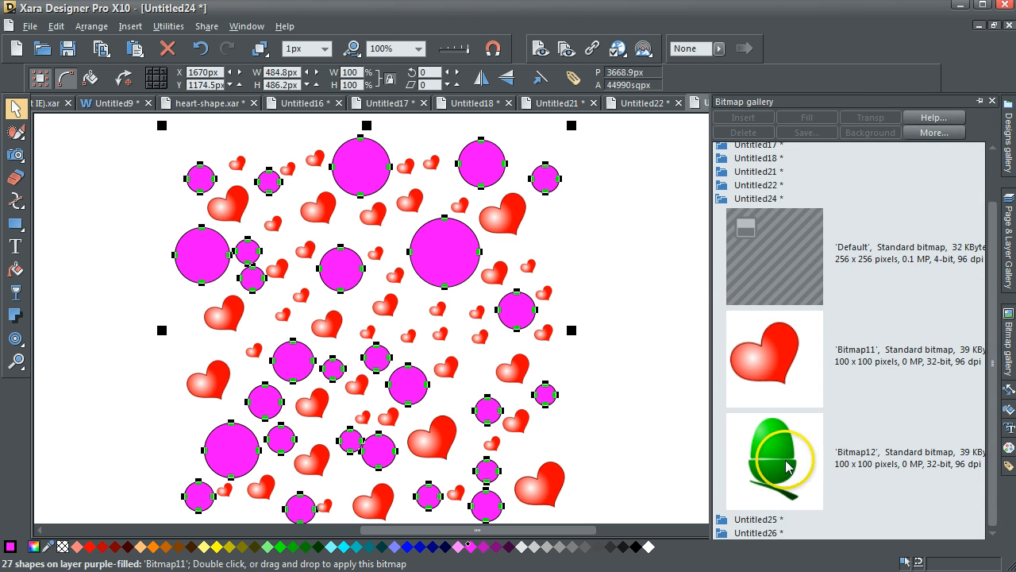
click(781, 469)
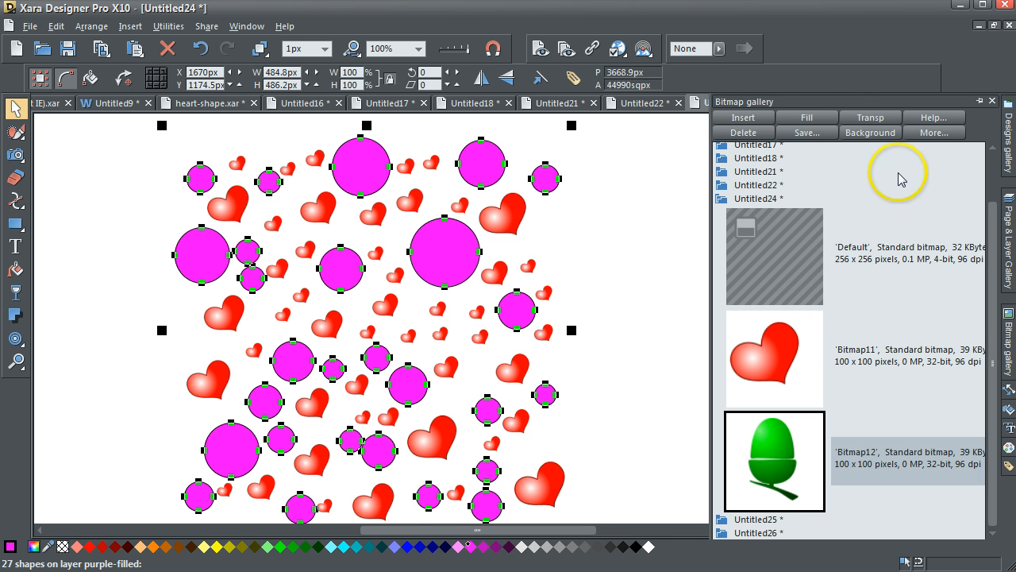
click(806, 118)
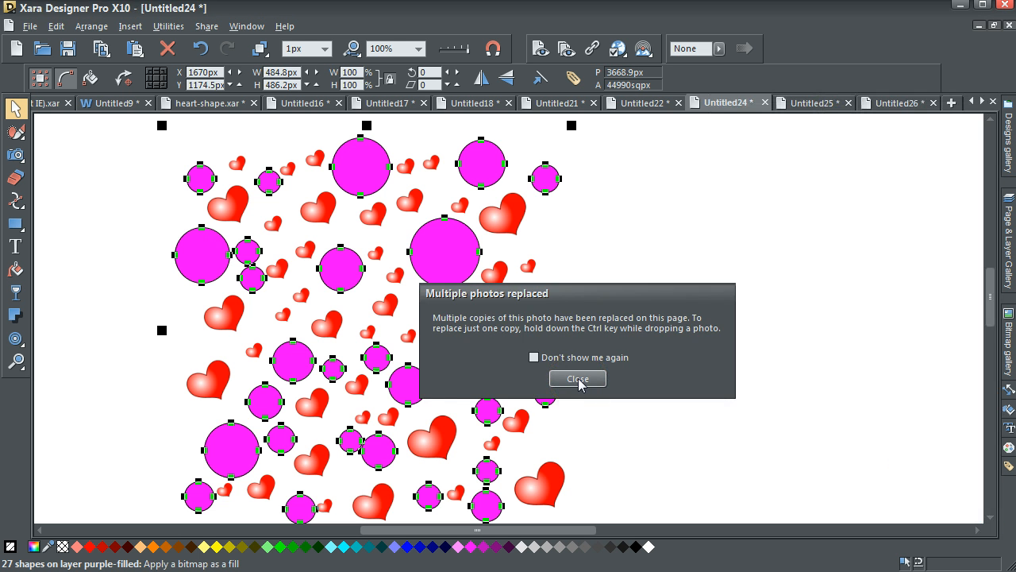
click(579, 381)
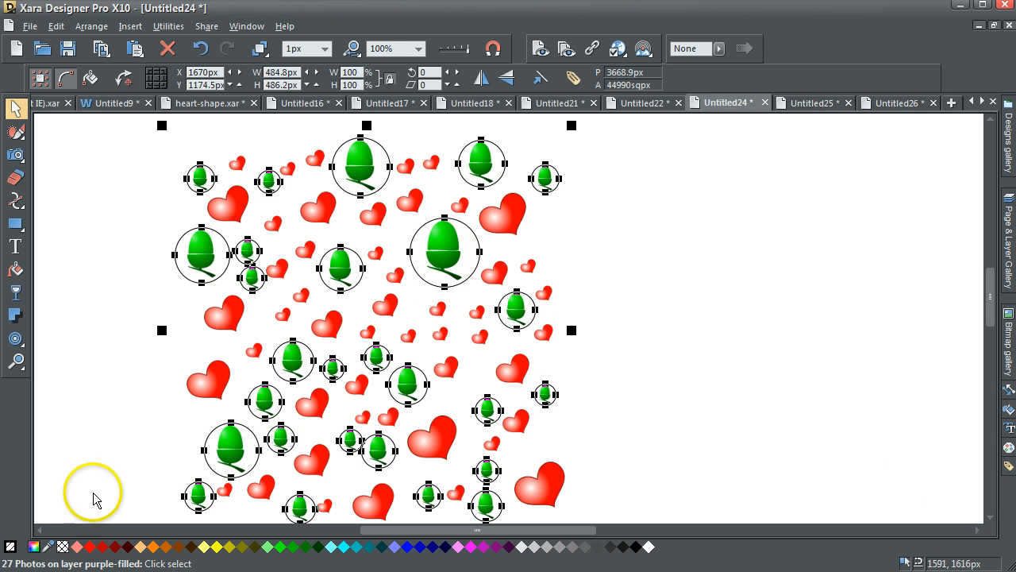
shift+click(62, 547)
click(738, 367)
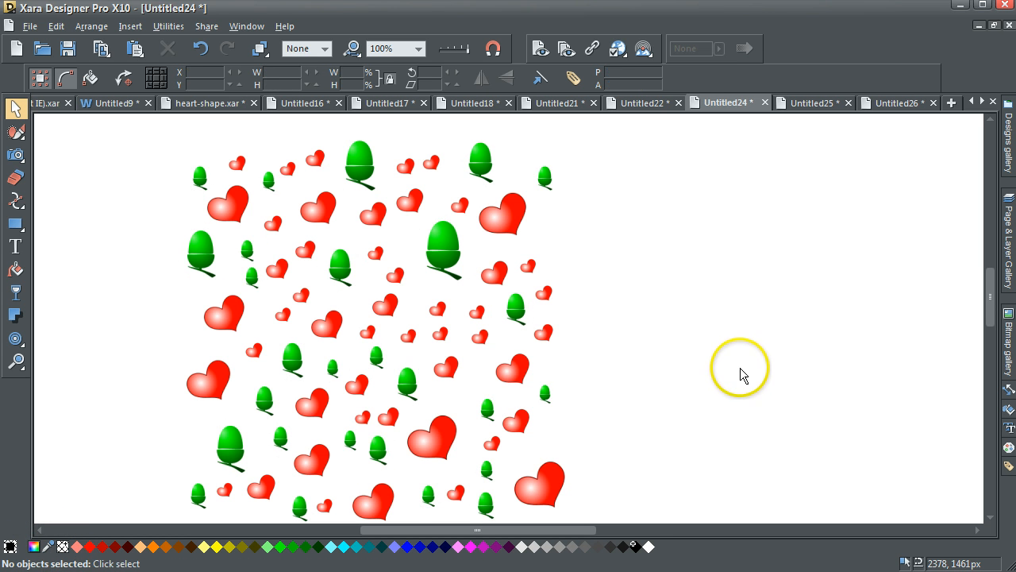
- Rotate the largest acorn slightly counterclockwise and the medium acorn near the pattern's upper centre slightly clockwise
scroll(995, 292, down, 1)
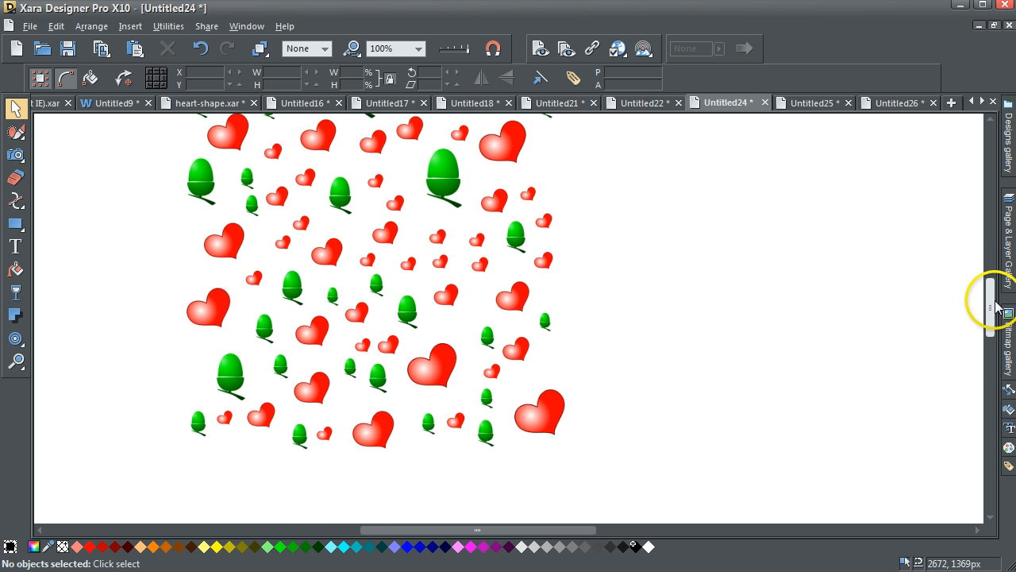
scroll(995, 298, up, 2)
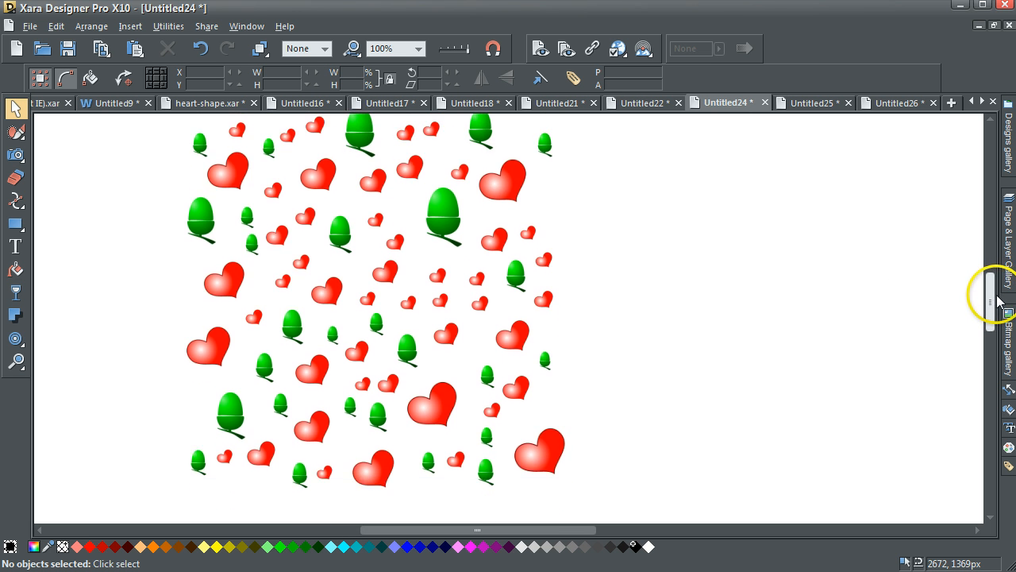
scroll(996, 294, down, 1)
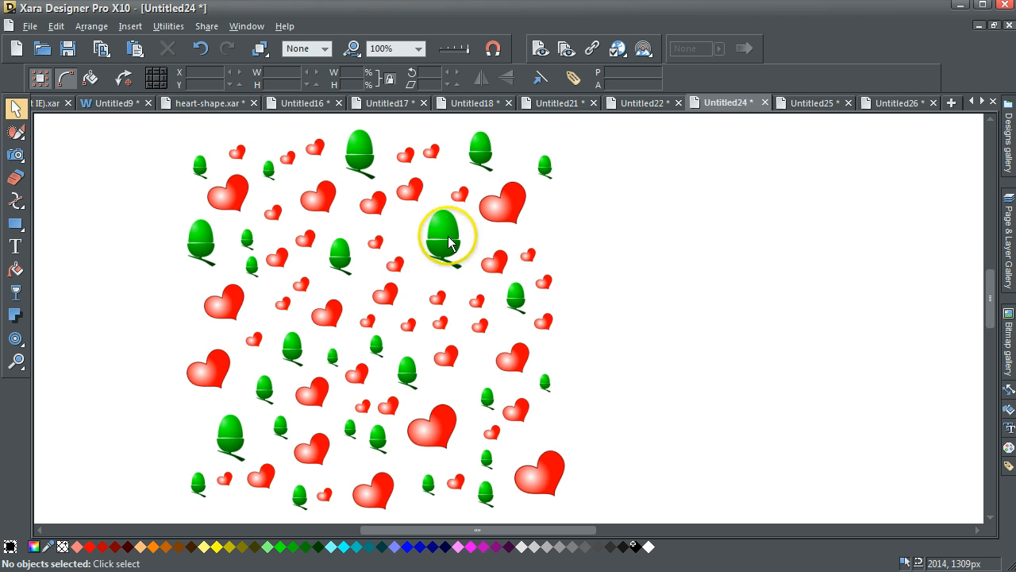
click(468, 222)
drag(480, 204, 467, 196)
click(346, 254)
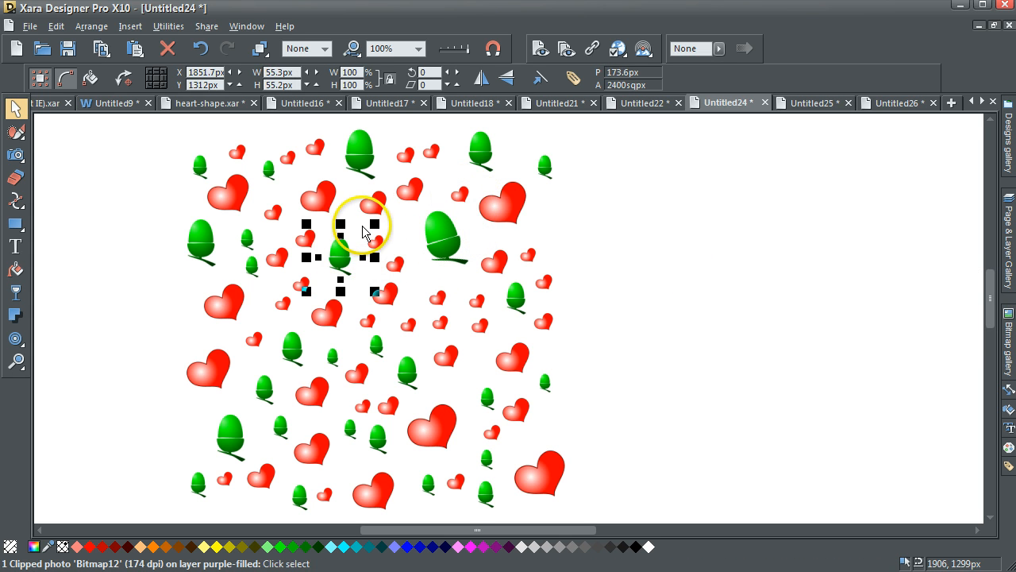
drag(363, 223, 375, 235)
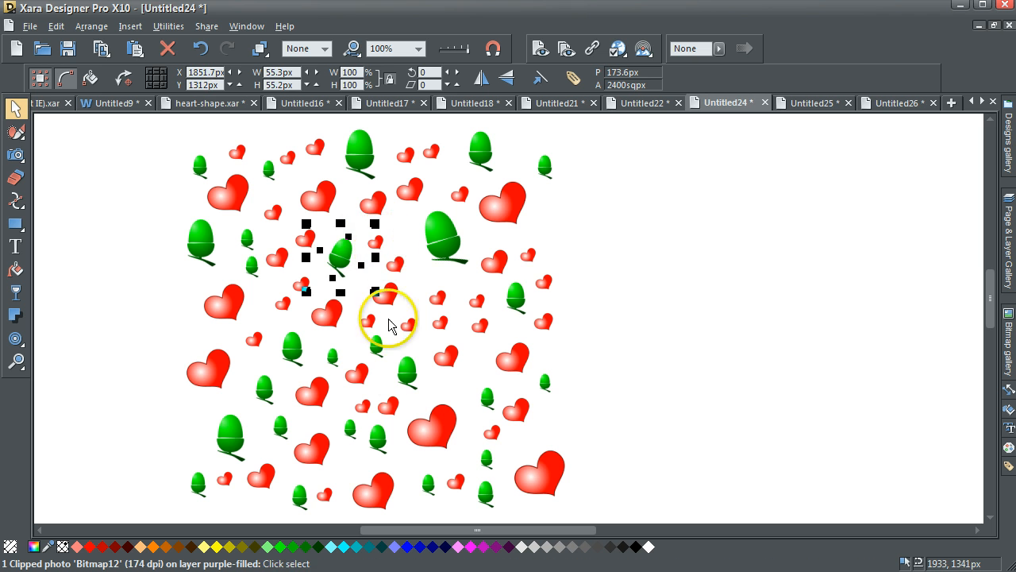
- Tilt three lower acorns: right of centre about 30° clockwise, left of centre about 16° counterclockwise, and the large lower-left one slightly clockwise
click(404, 373)
click(408, 366)
drag(426, 344, 444, 358)
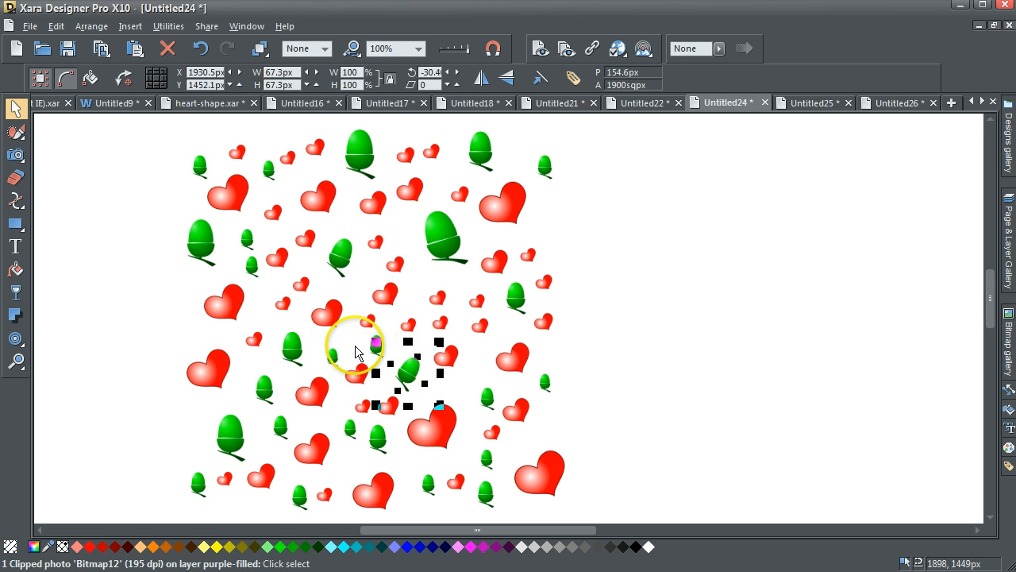
click(294, 351)
drag(319, 325, 317, 313)
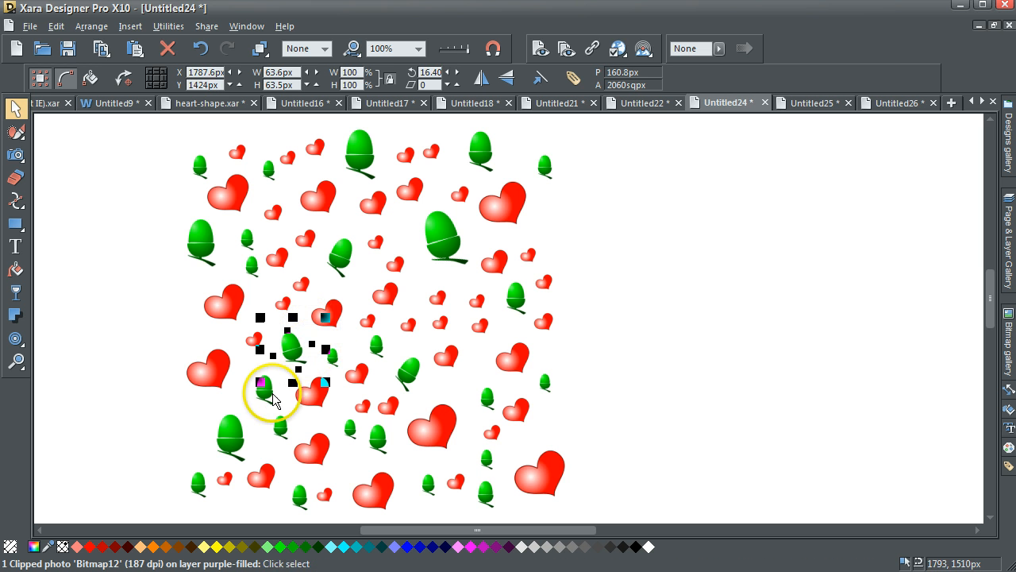
click(227, 431)
click(229, 434)
drag(261, 407, 272, 414)
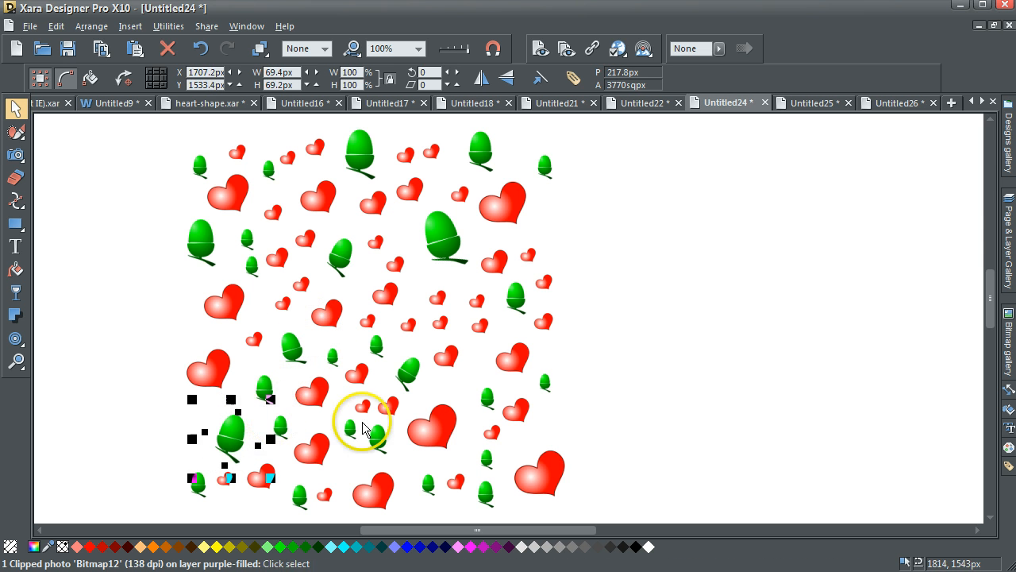
- Tilt the small lower-right, large top (about 10°) and medium right-side acorns counterclockwise, and the small upper-left one clockwise
click(487, 398)
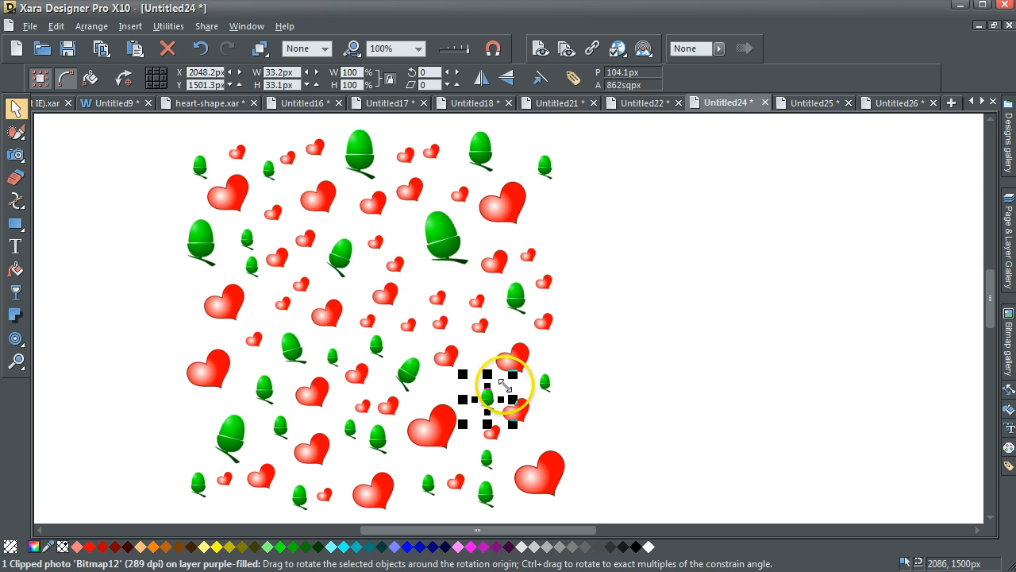
click(366, 151)
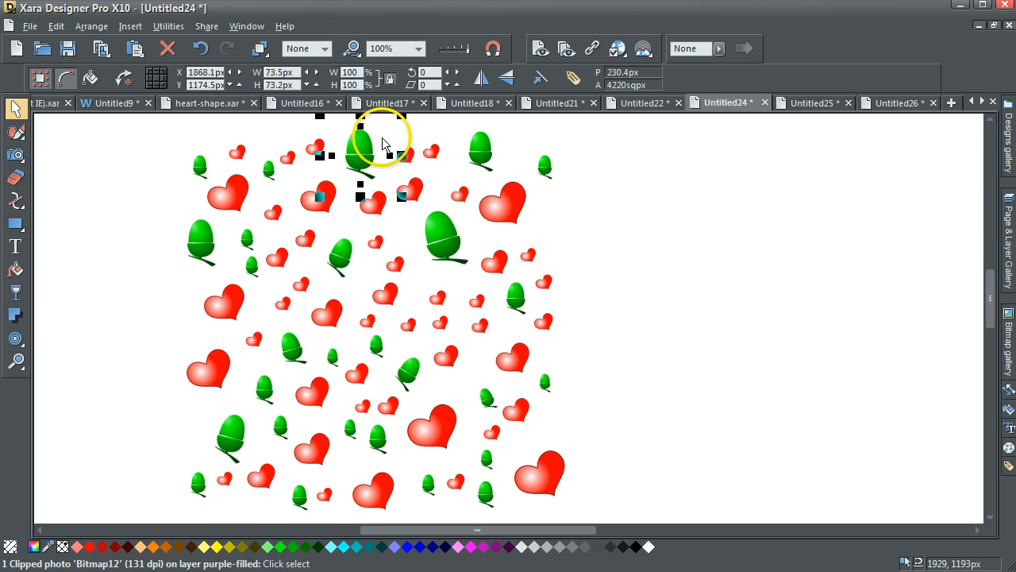
drag(381, 143, 381, 126)
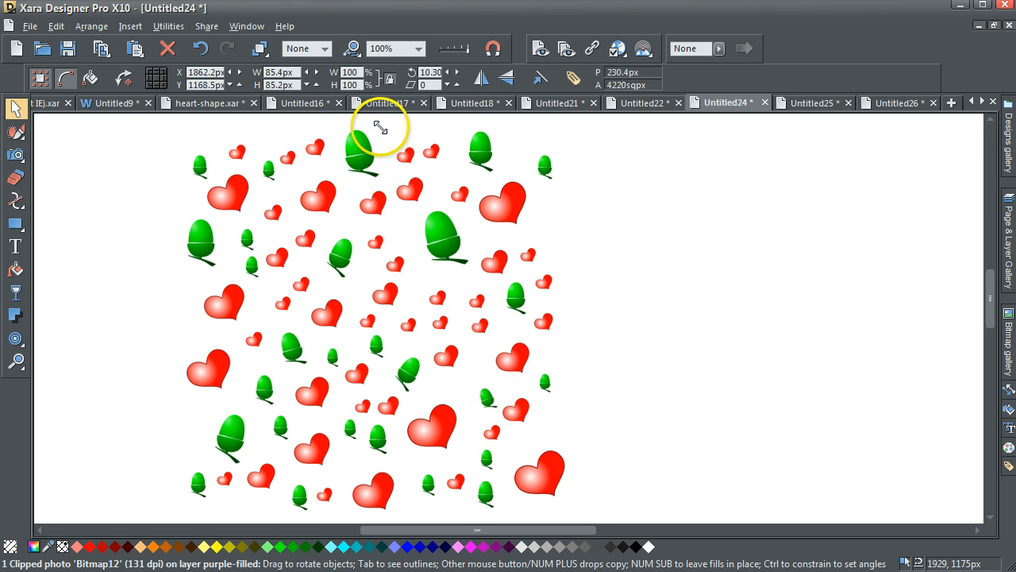
click(247, 243)
drag(262, 225, 268, 227)
click(514, 308)
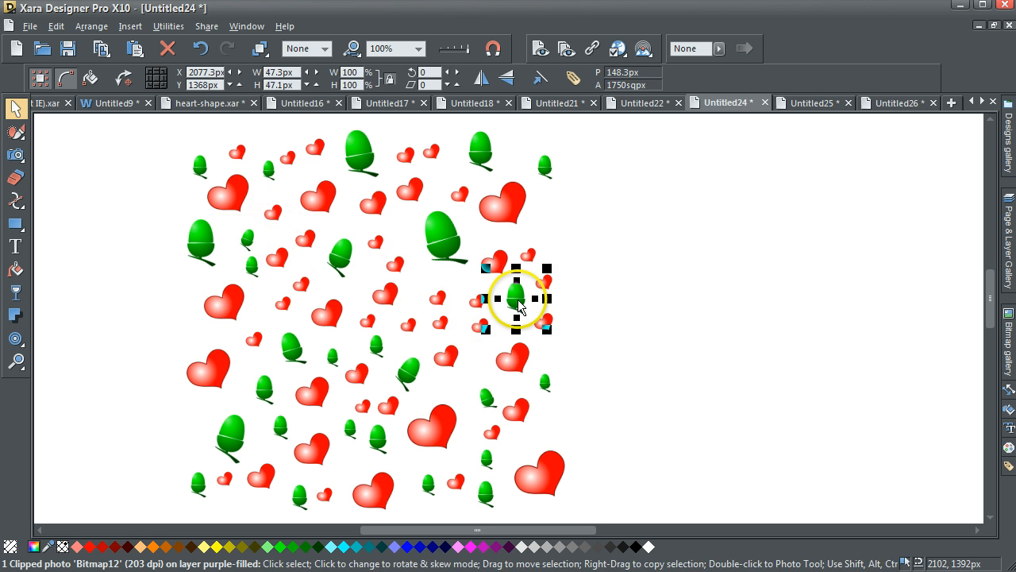
click(518, 296)
drag(534, 278, 522, 274)
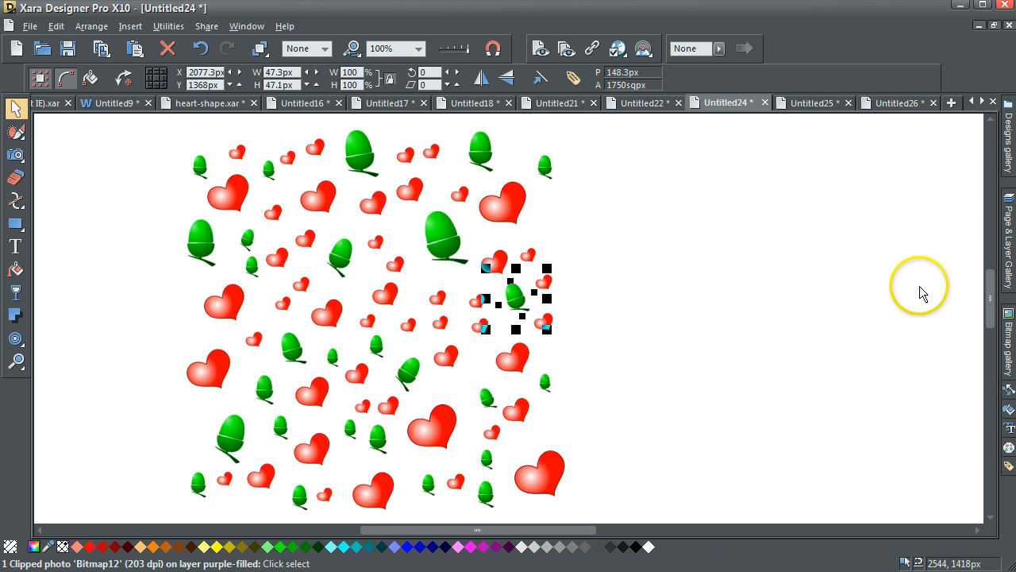
- Lock the purple-filled layer, and unlock and activate the yellow filled layer
click(1010, 230)
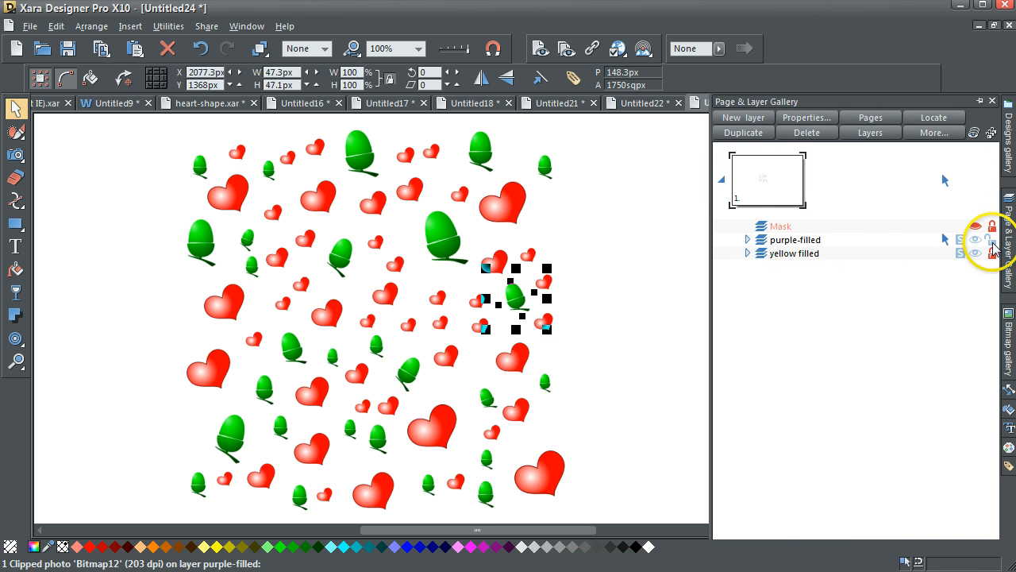
click(991, 242)
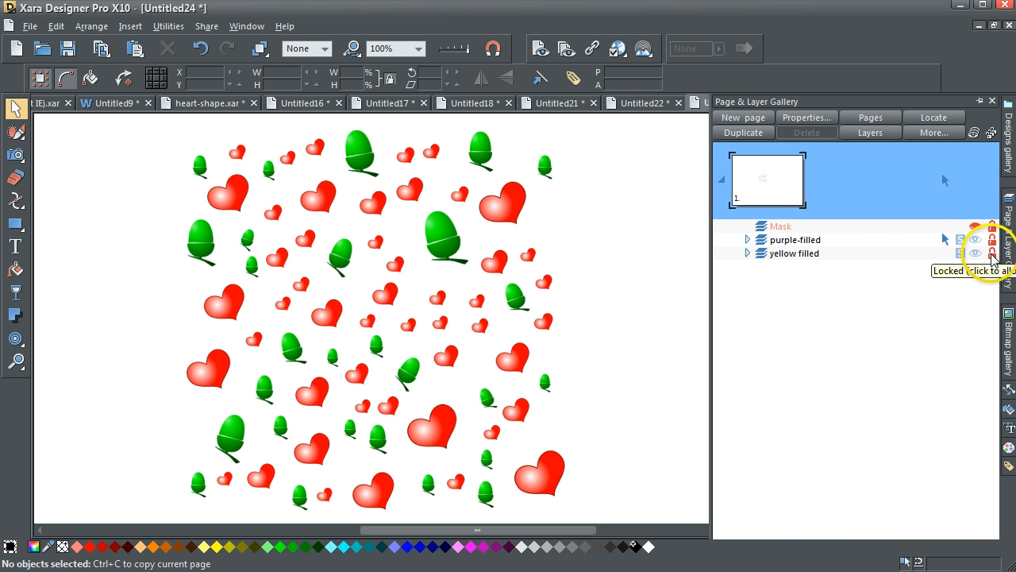
click(856, 256)
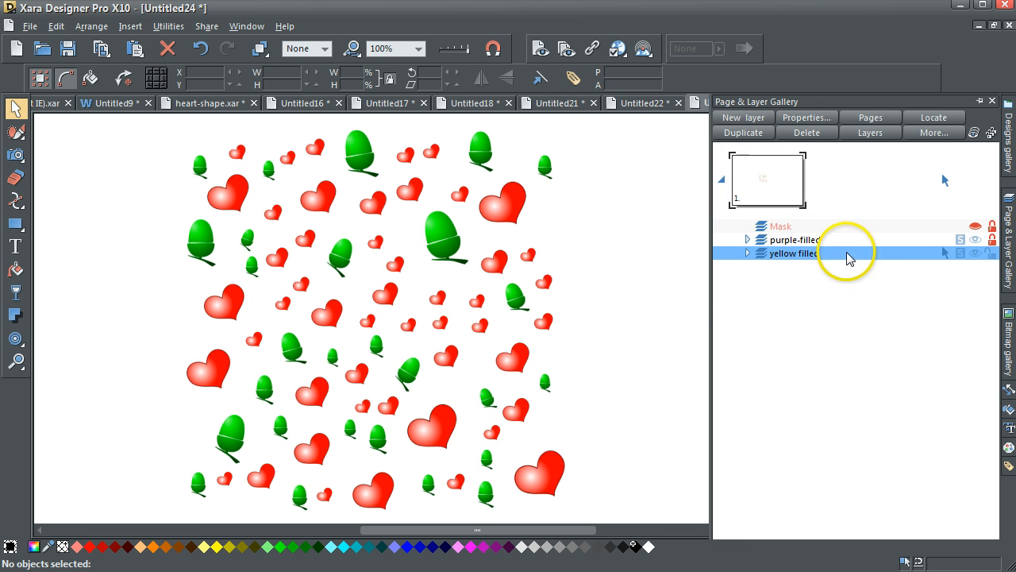
- Rotate the large upper-right heart, the small heart right of centre (about 32°) and the medium heart left of centre clockwise
click(508, 218)
click(524, 204)
drag(547, 164, 554, 195)
click(448, 360)
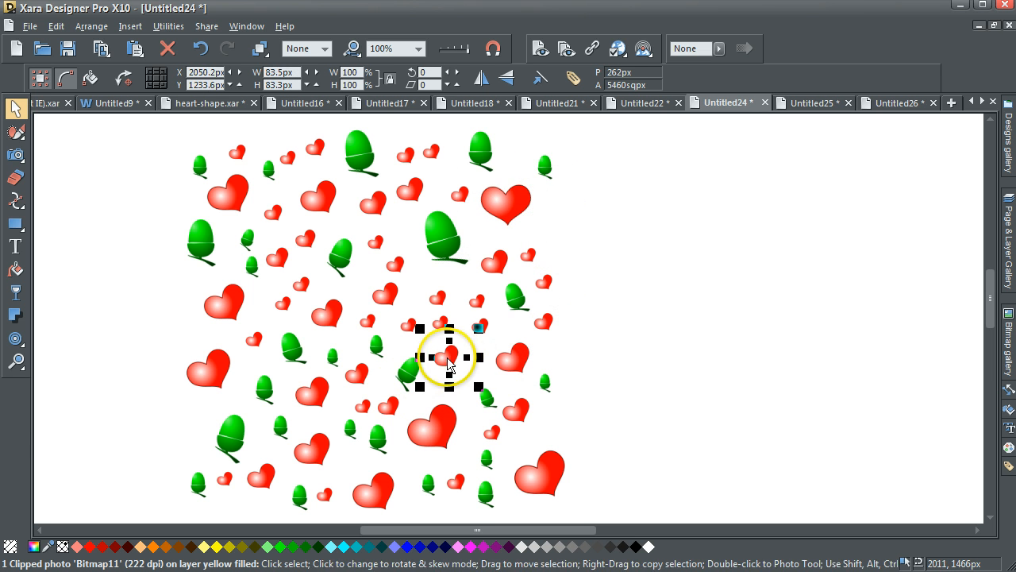
click(448, 359)
drag(474, 339, 483, 356)
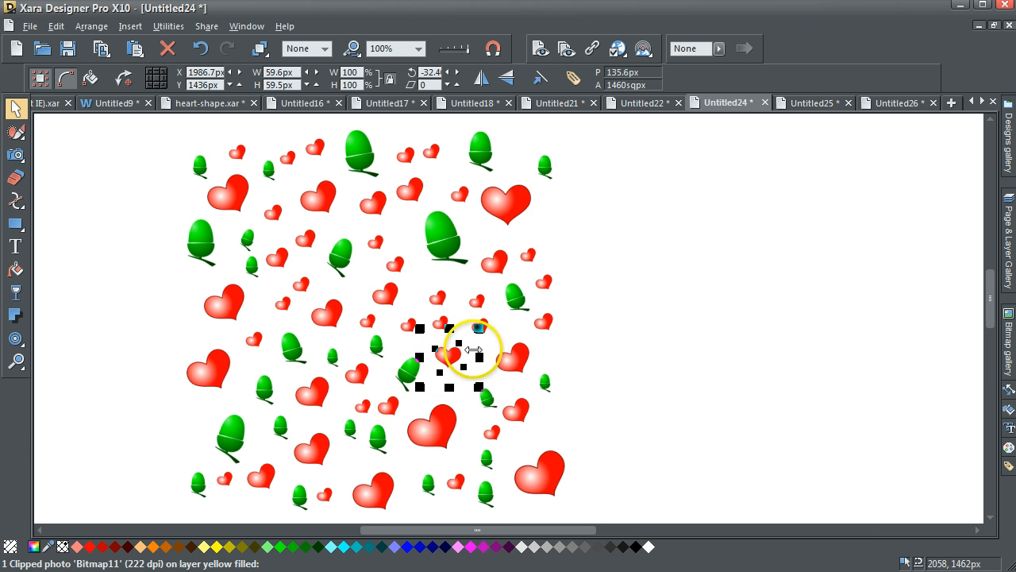
click(336, 317)
drag(354, 294, 366, 315)
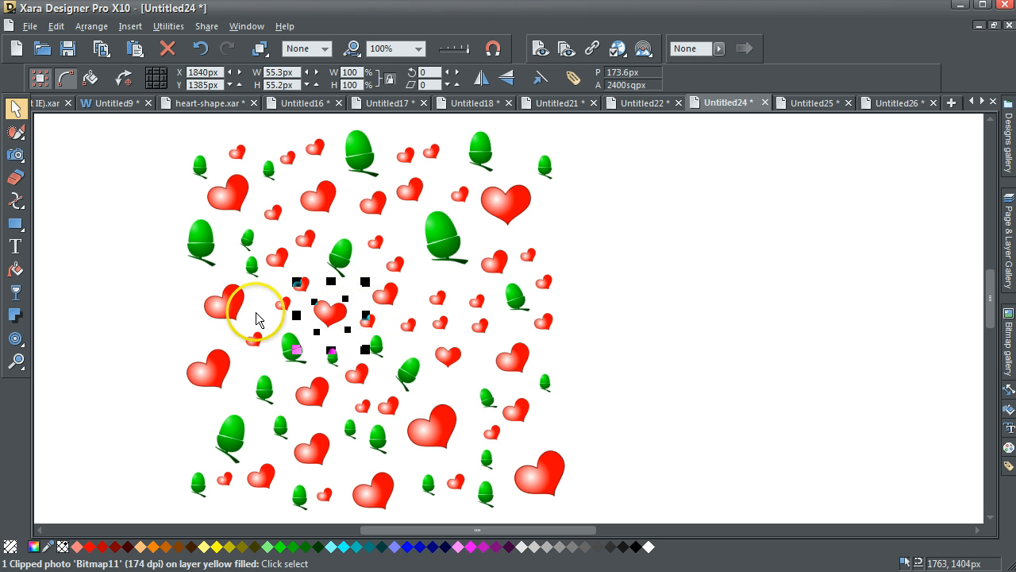
- Rotate the large heart near the pattern's upper-left corner and the medium heart below and left of centre clockwise
click(227, 187)
click(230, 187)
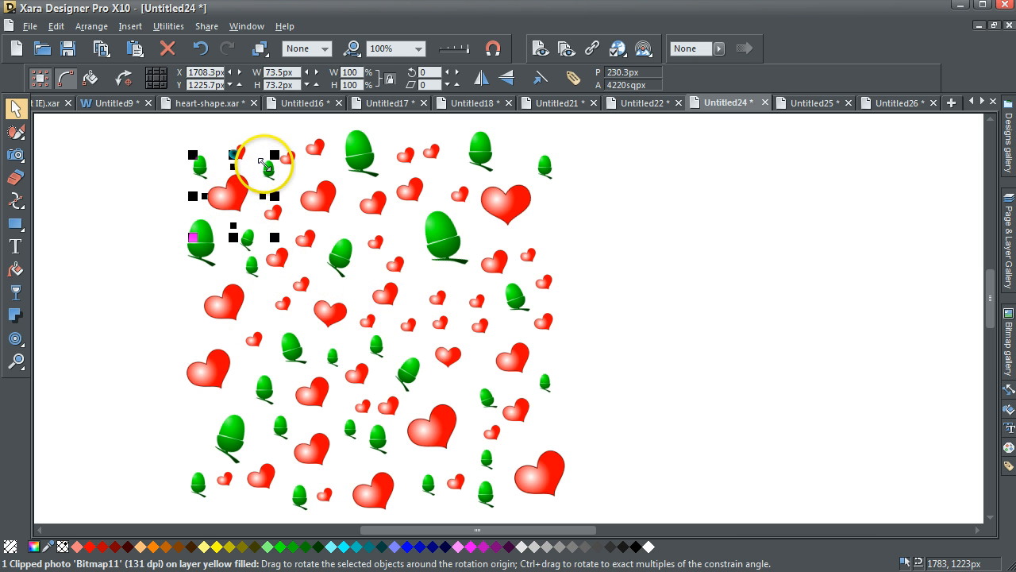
drag(263, 164, 270, 190)
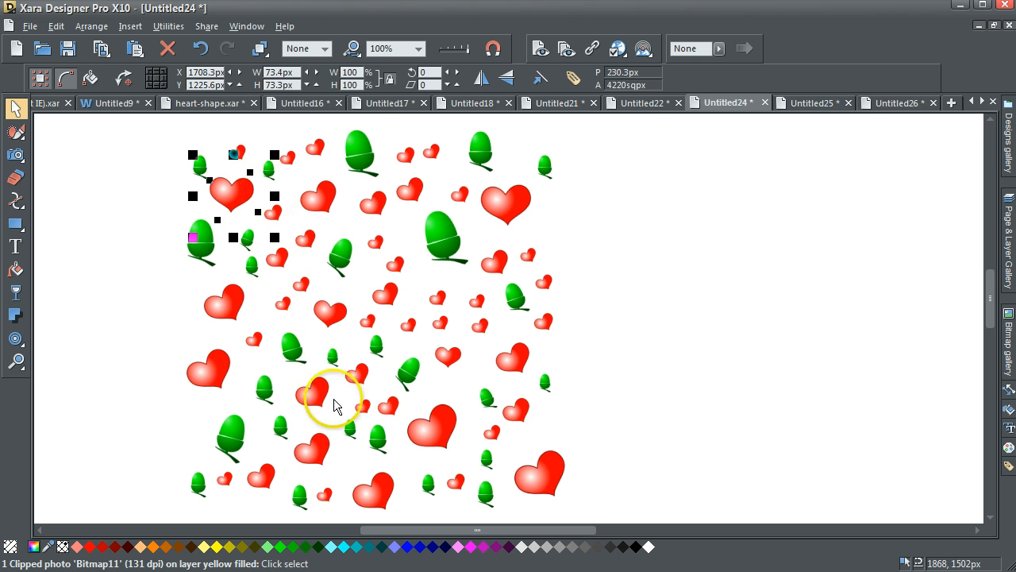
click(312, 399)
drag(342, 366, 353, 398)
- Rotate three hearts clockwise: the large lower-centre one about 28°, the medium one left of it about 44°, and the large one at mid-left
click(436, 426)
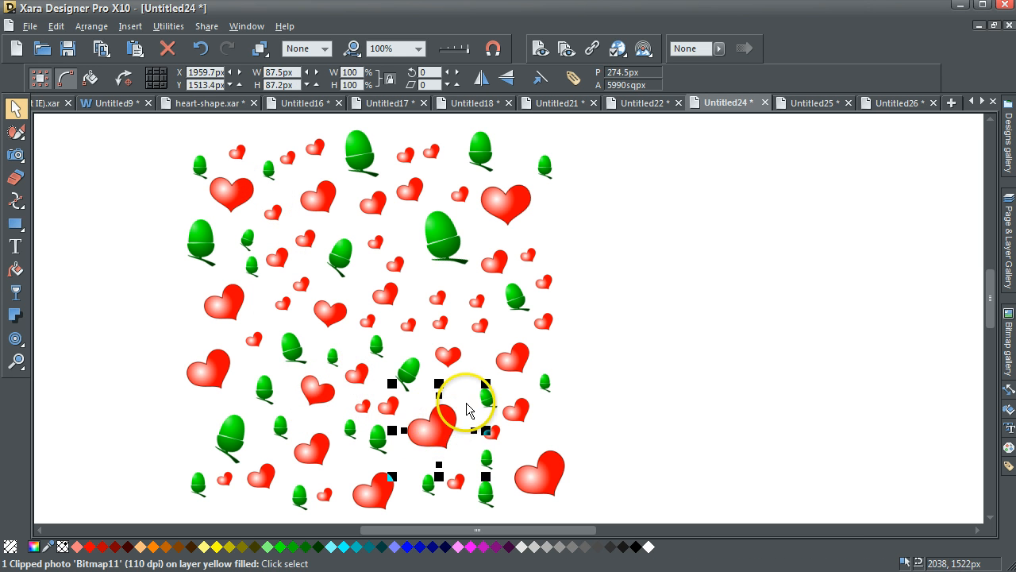
drag(470, 392, 471, 419)
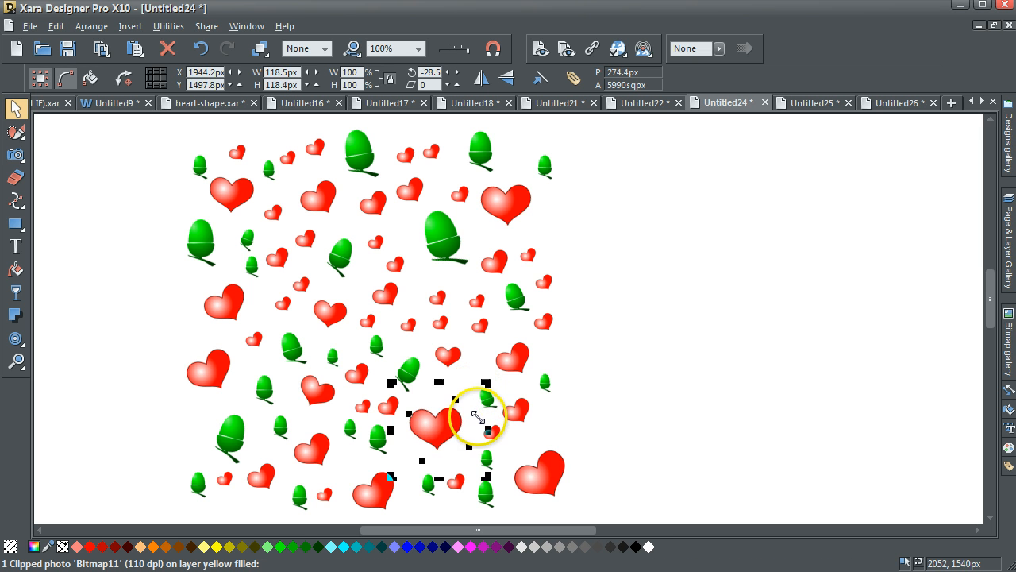
click(317, 452)
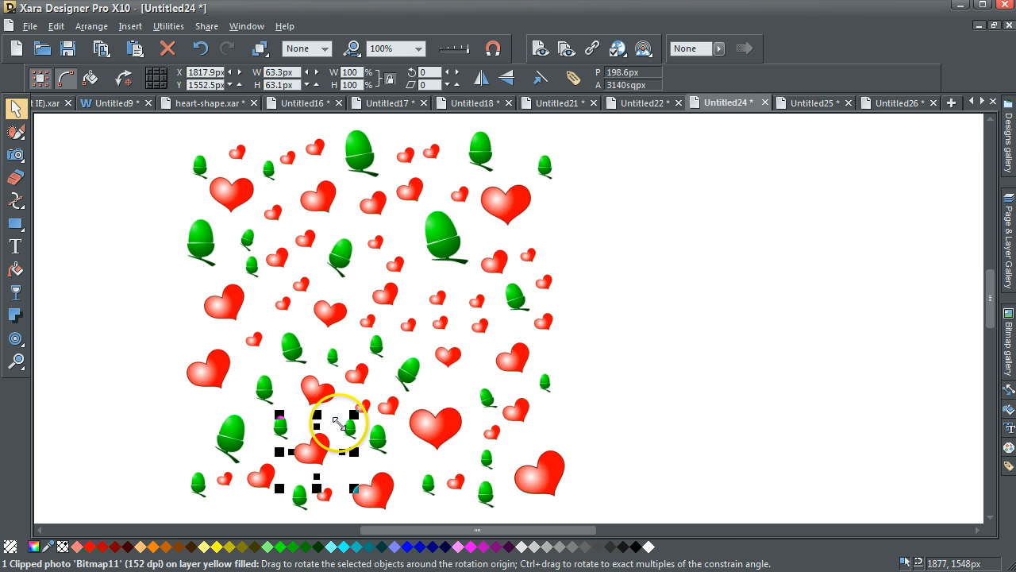
drag(342, 423, 356, 446)
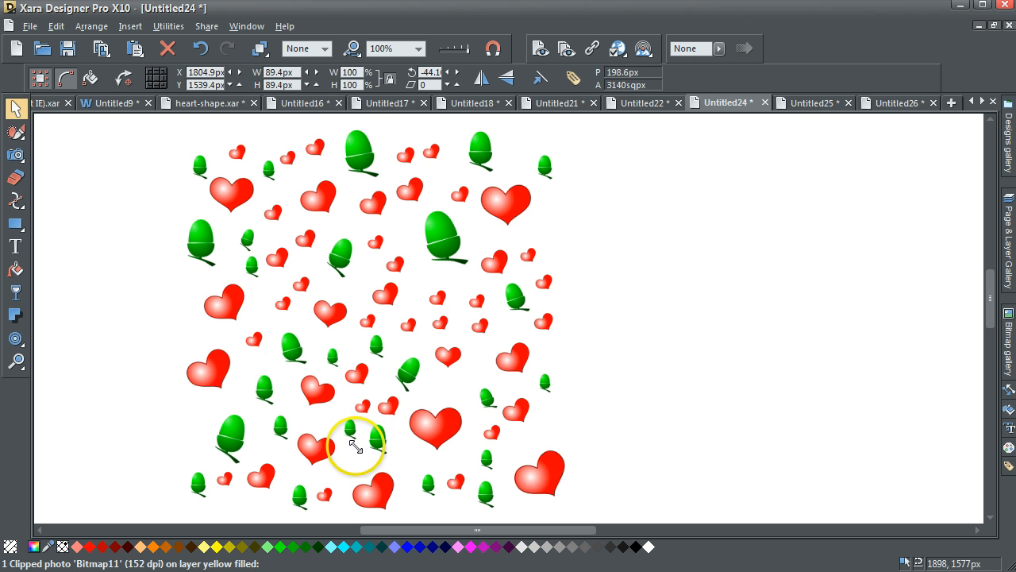
click(240, 307)
drag(259, 274, 272, 297)
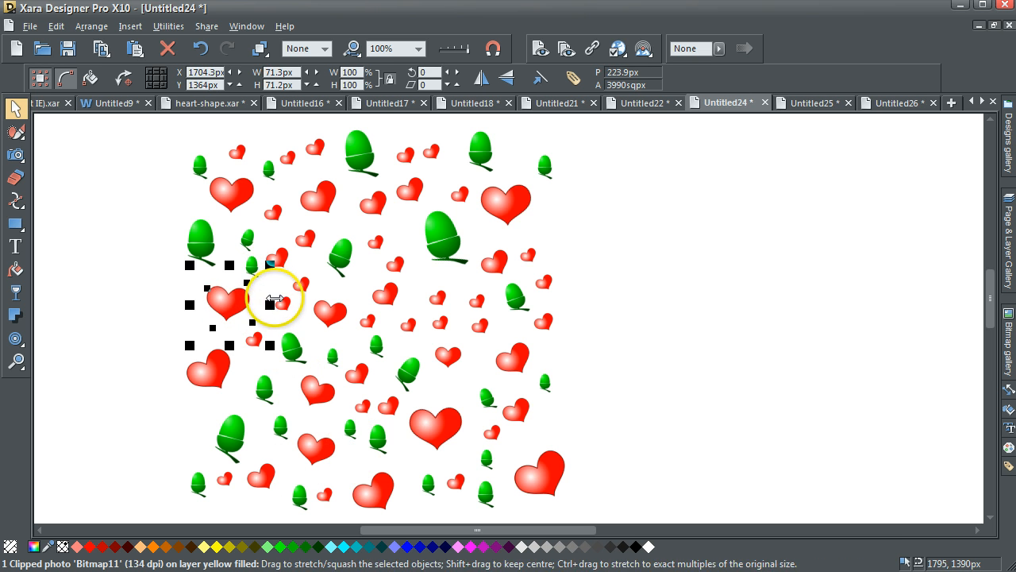
- Rotate the large heart below and right of the pattern's centre slightly counter-clockwise
click(438, 424)
drag(471, 396, 465, 386)
click(623, 402)
- Unlock the purple-filled layer and rotate the small acorn near the pattern's lower-right corner counter-clockwise
click(1006, 274)
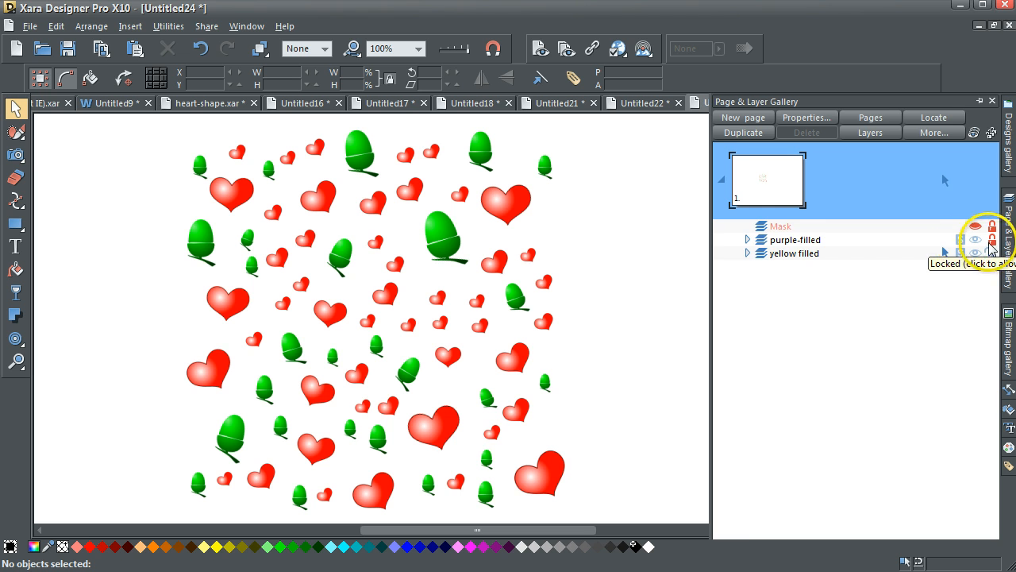
click(487, 454)
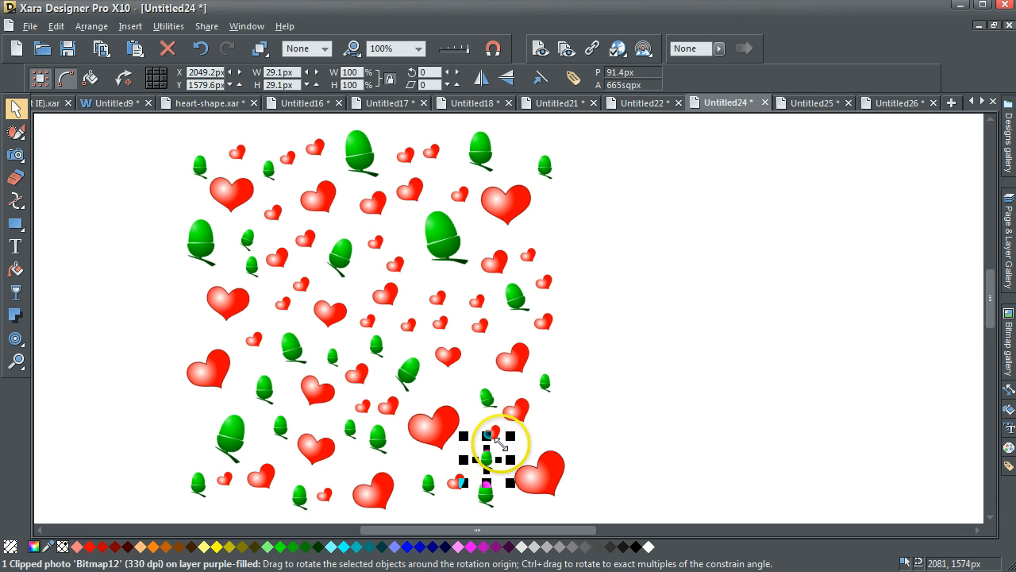
drag(500, 443, 490, 438)
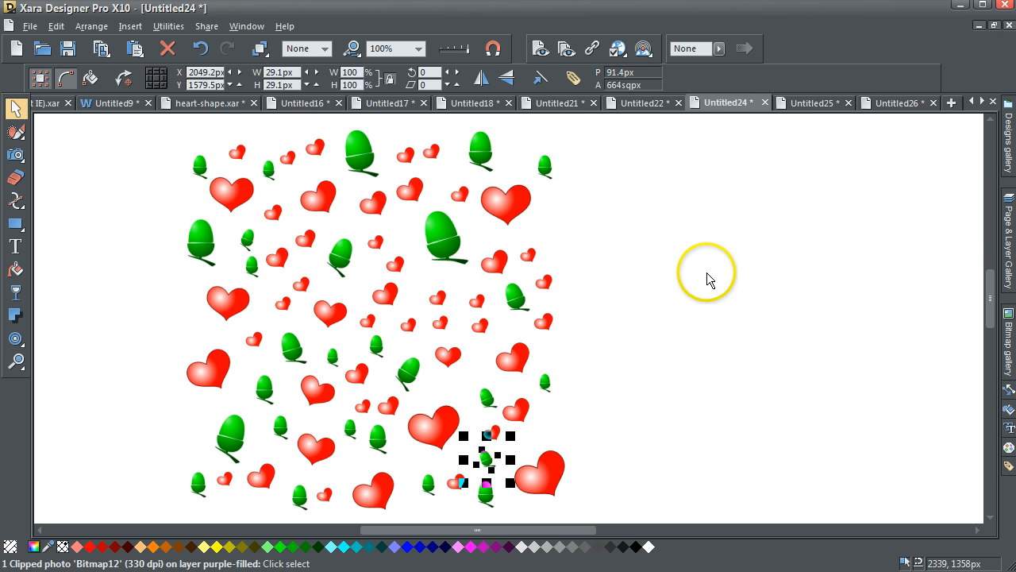
- Check that both filled layers are unlocked, and group all the hearts and acorns together
click(1009, 238)
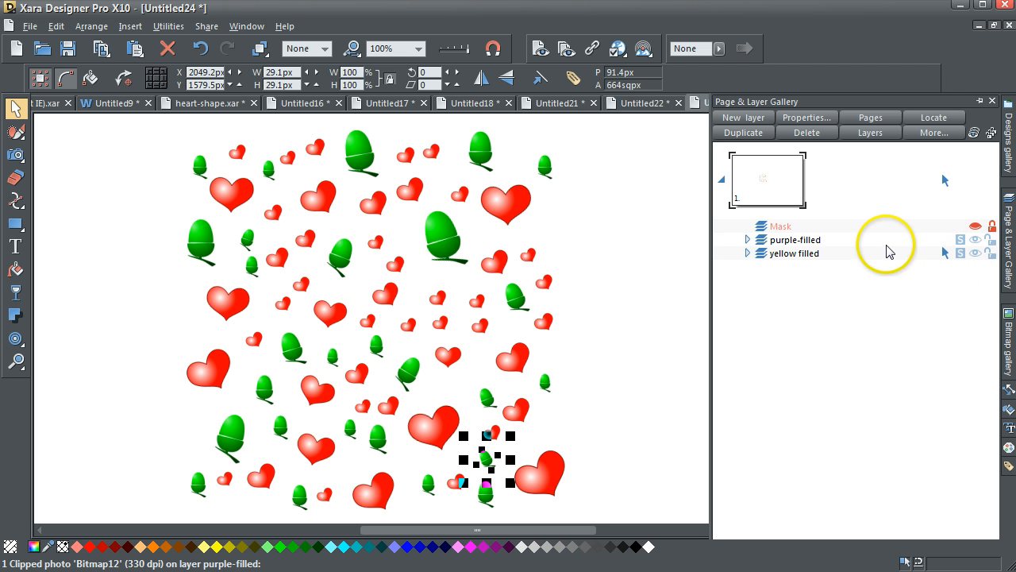
click(641, 262)
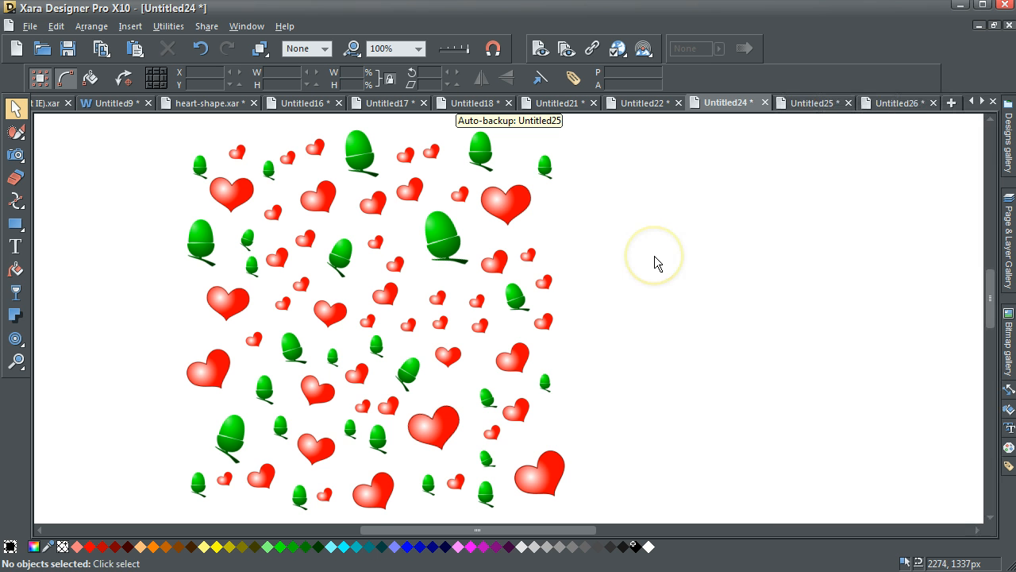
key(ctrl+a)
key(ctrl+g)
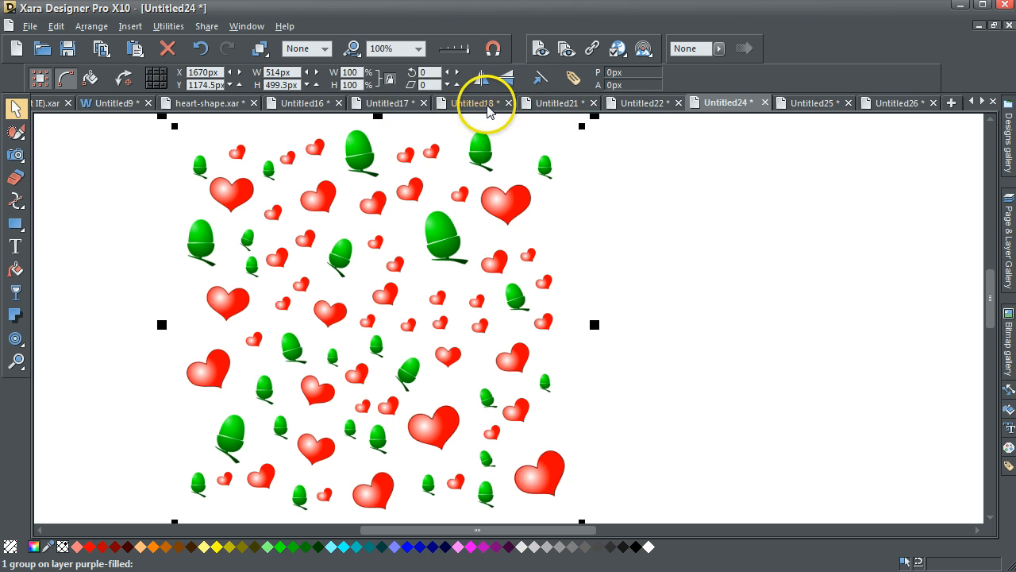
- Copy the orange heart outline from the heart-shape.xar document
click(216, 104)
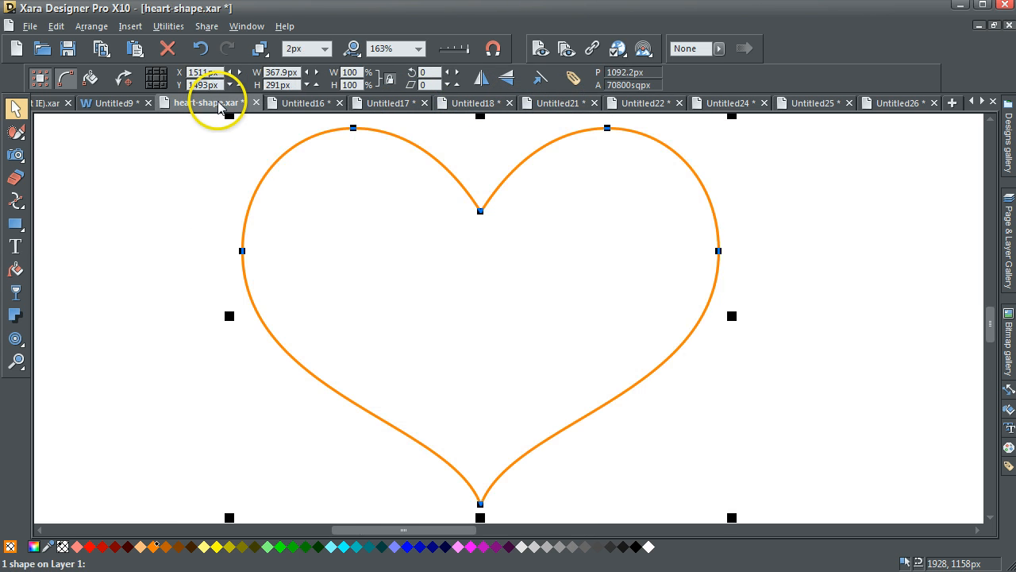
click(54, 26)
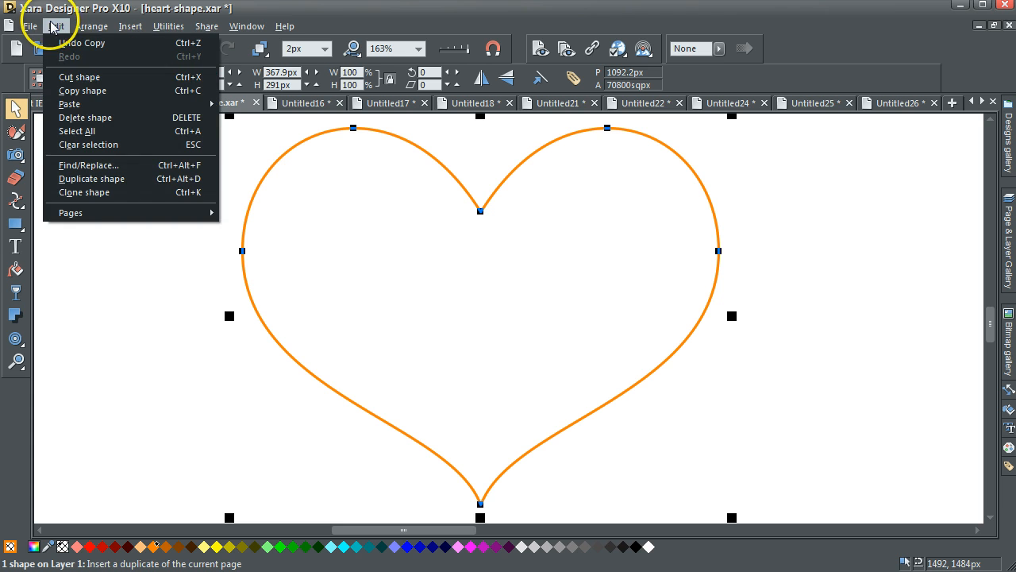
click(68, 90)
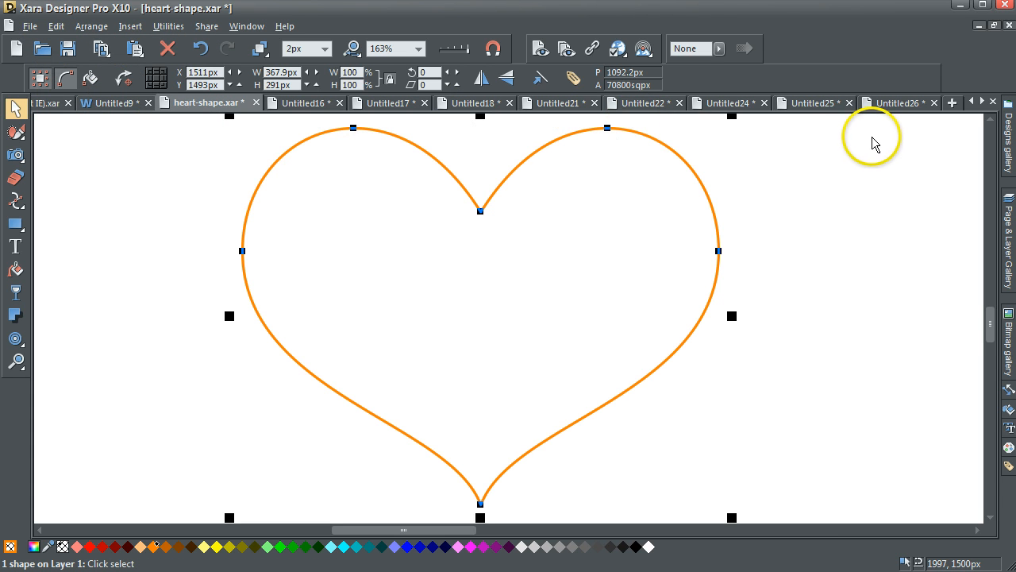
- Paste the heart outline into Untitled24 and move it over the middle of the pattern, at about X 1723 px, Y 1264 px
click(903, 105)
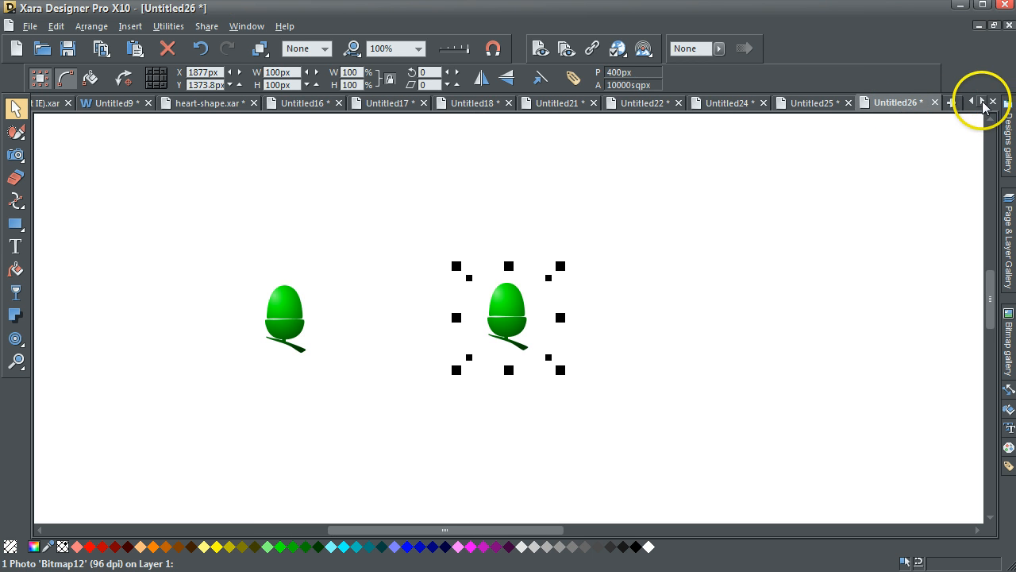
click(982, 103)
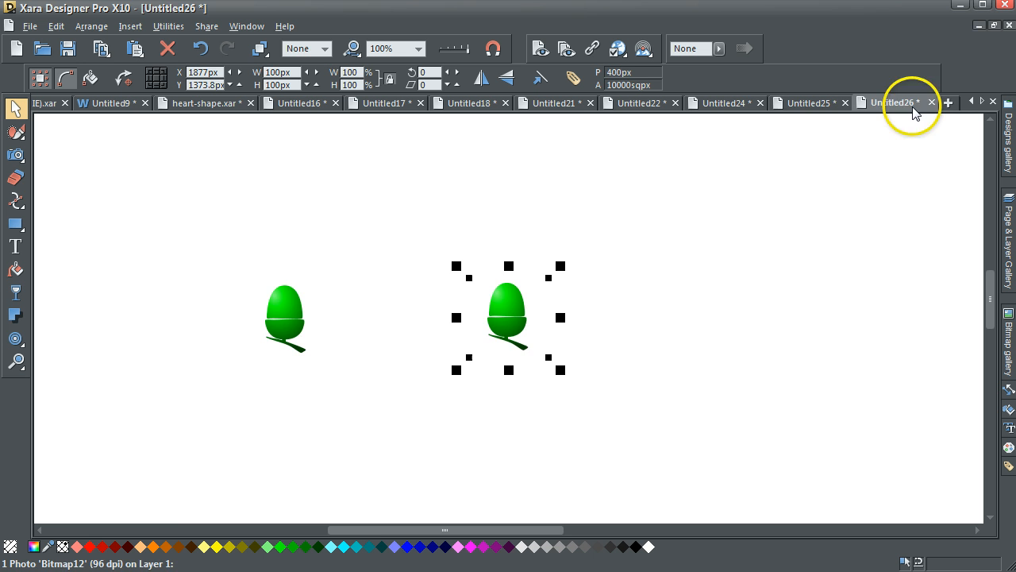
click(810, 105)
click(717, 106)
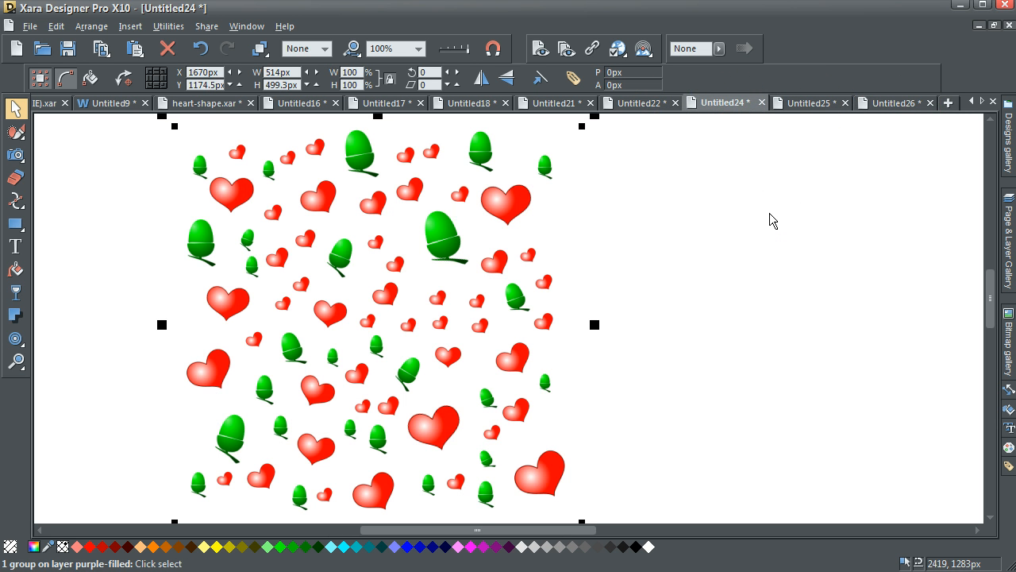
key(ctrl+v)
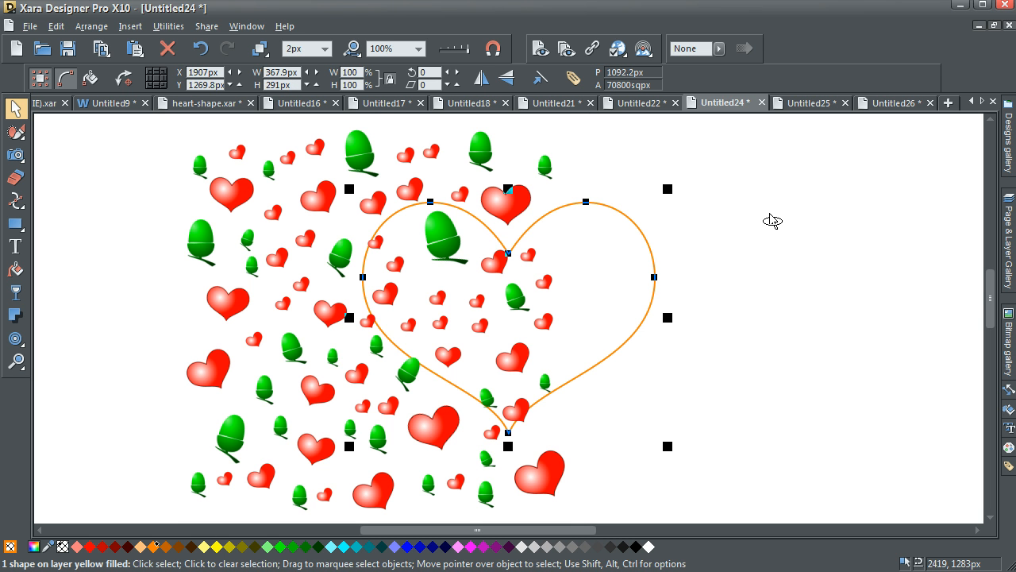
drag(637, 232, 498, 228)
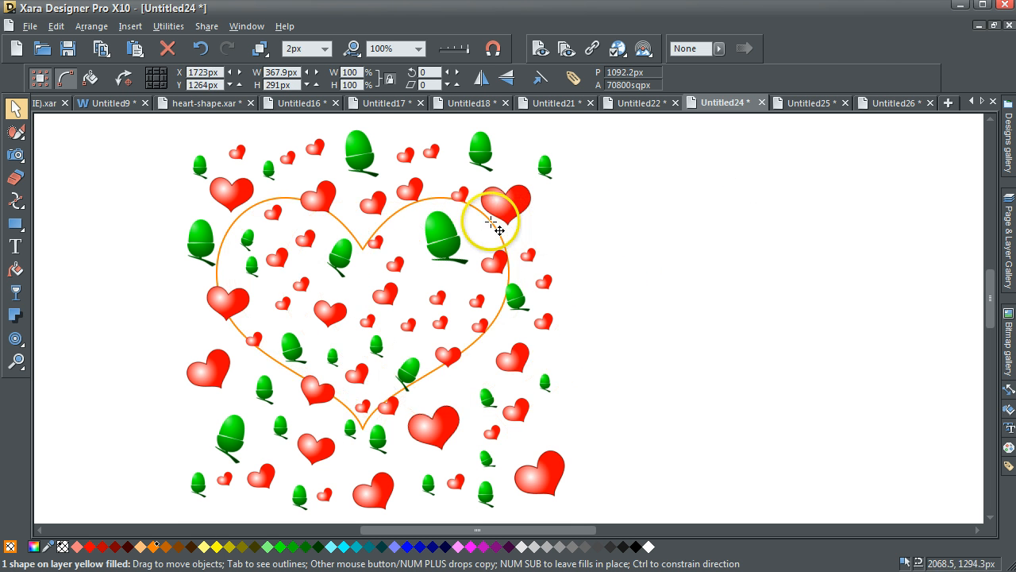
- Move the heart outline to the layer in front so it shares the purple-filled layer with the grouped pattern
click(91, 26)
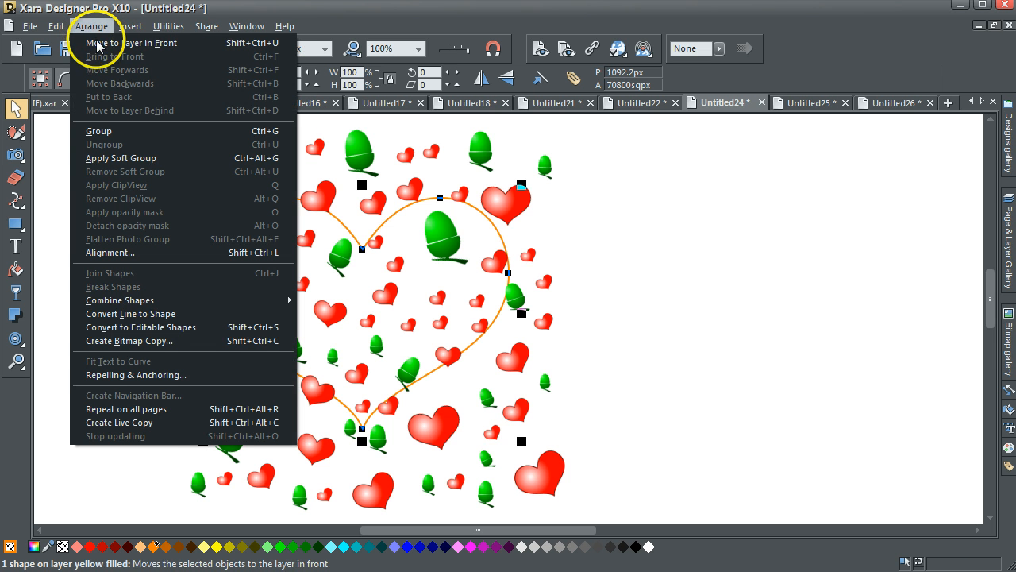
click(95, 43)
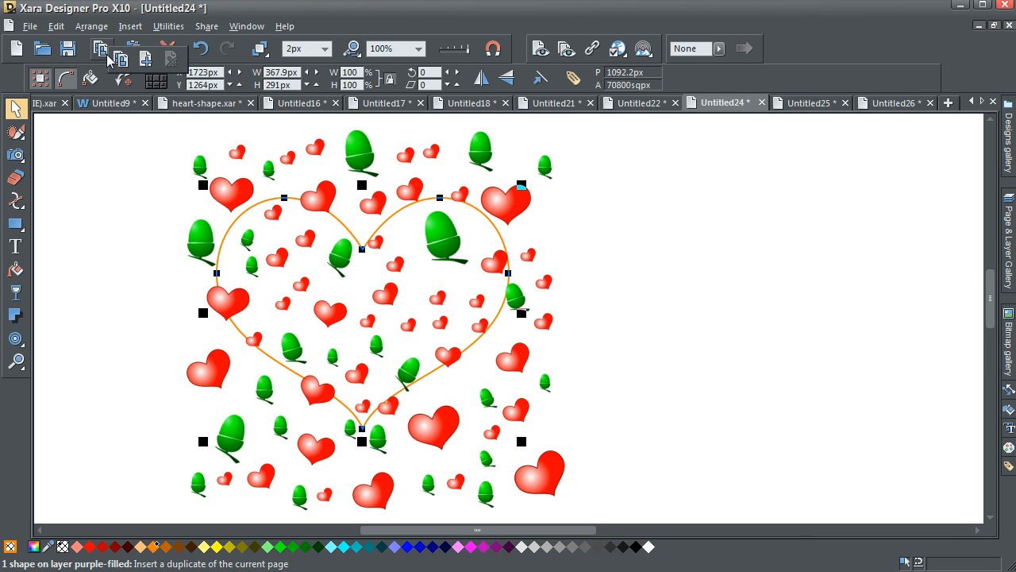
click(109, 58)
mouse_move(109, 59)
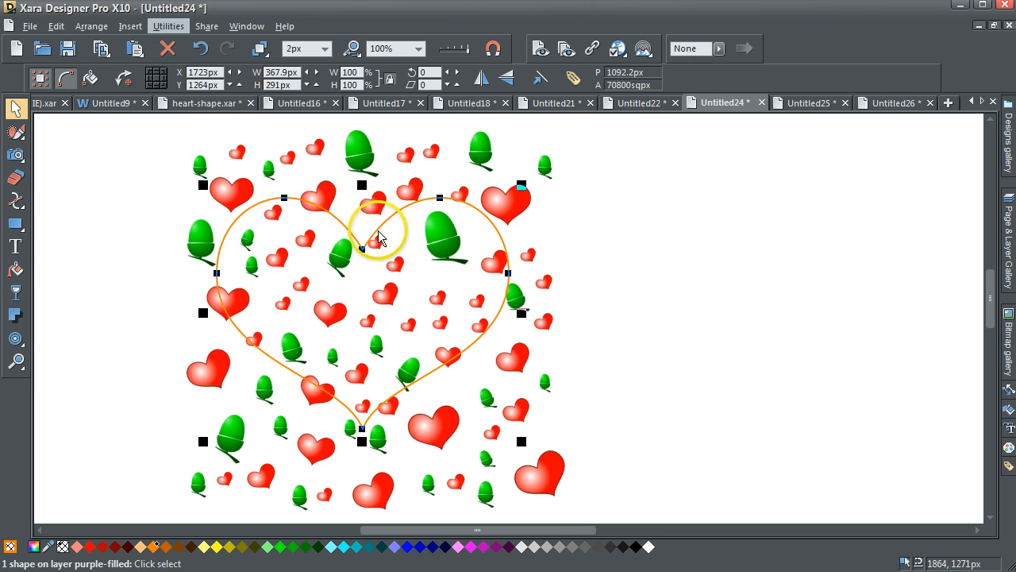
- Enlarge the heart outline proportionally to about 428.6 × 339 px and centre it over the pattern
click(481, 334)
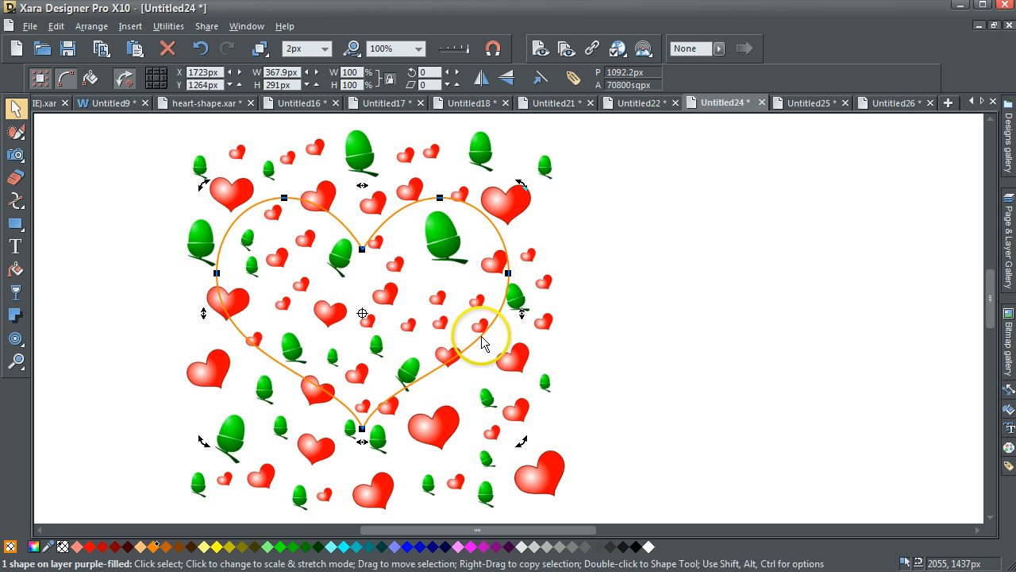
click(474, 359)
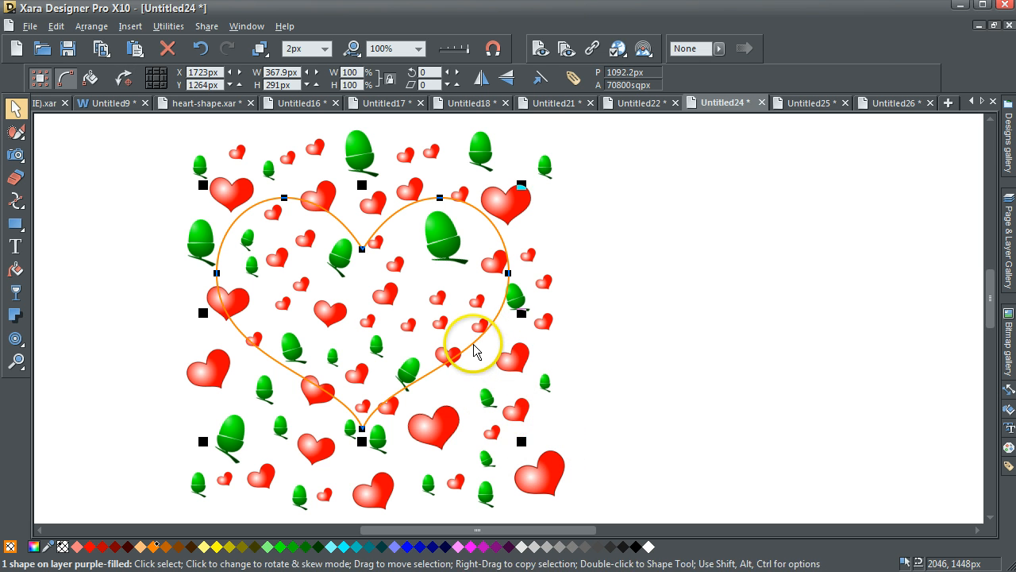
drag(520, 441, 553, 470)
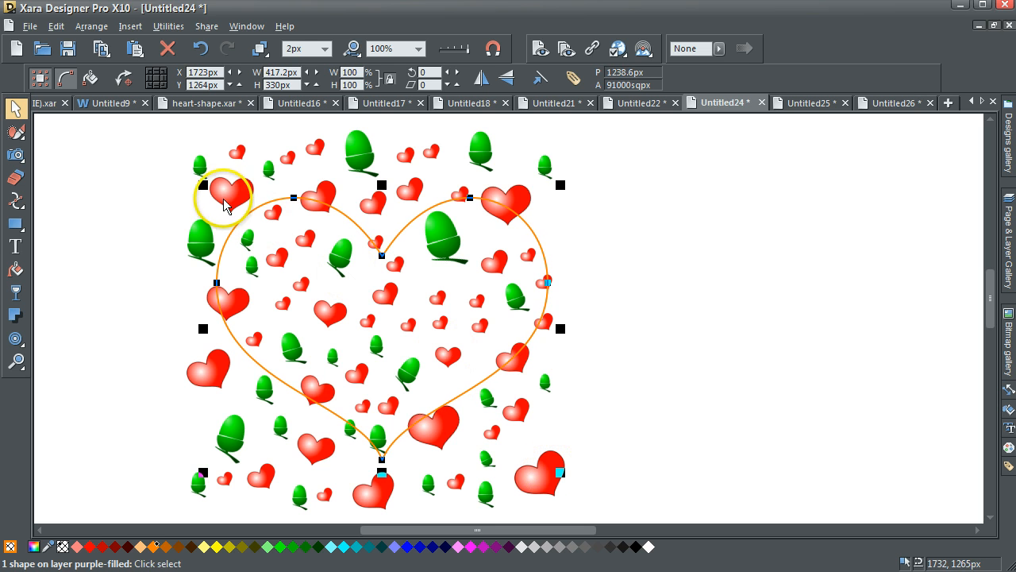
drag(202, 184, 195, 178)
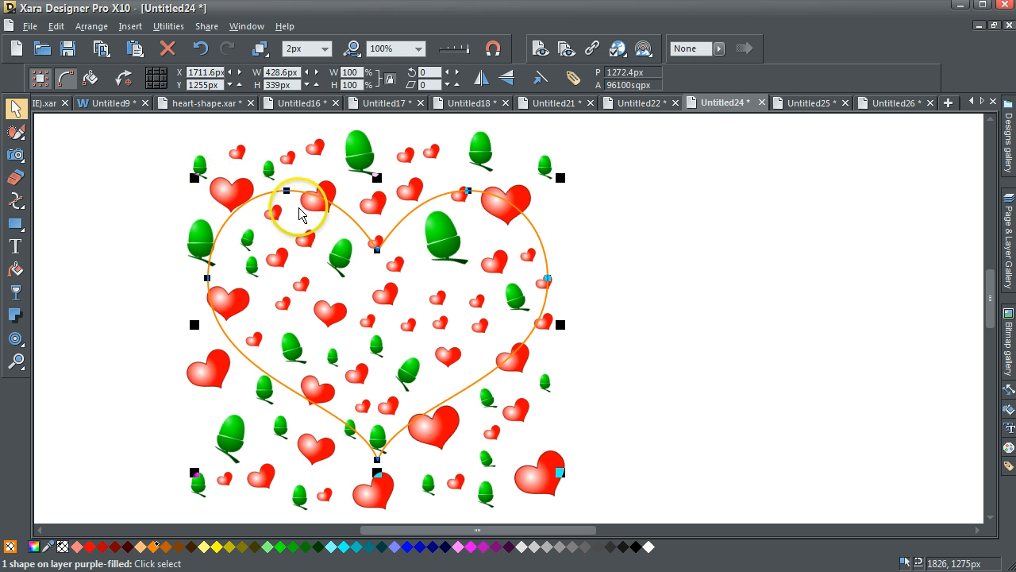
drag(270, 198, 271, 201)
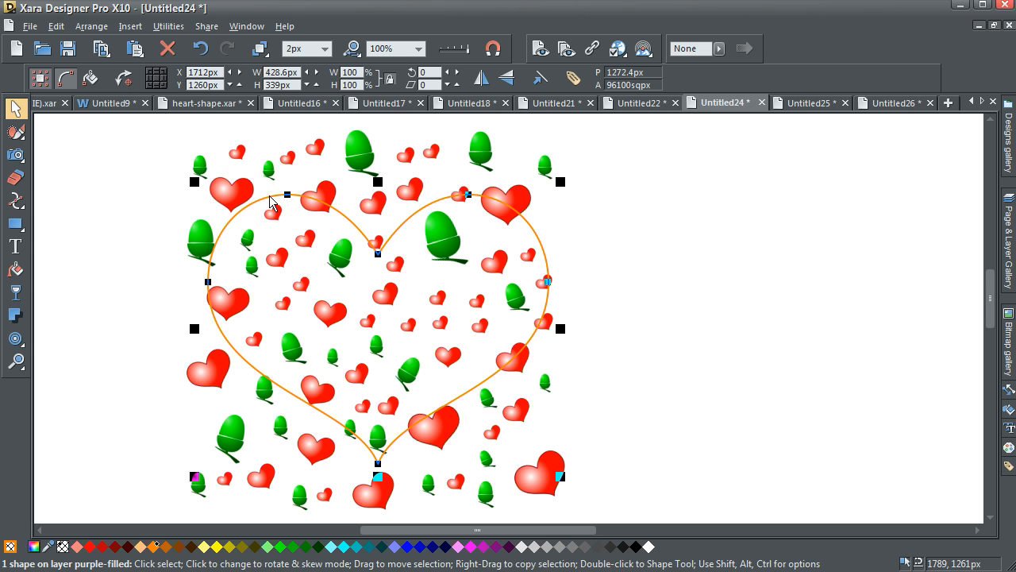
- Clone the heart outline in place and intersect one copy with the grouped pattern to crop the motifs to the heart shape
click(56, 26)
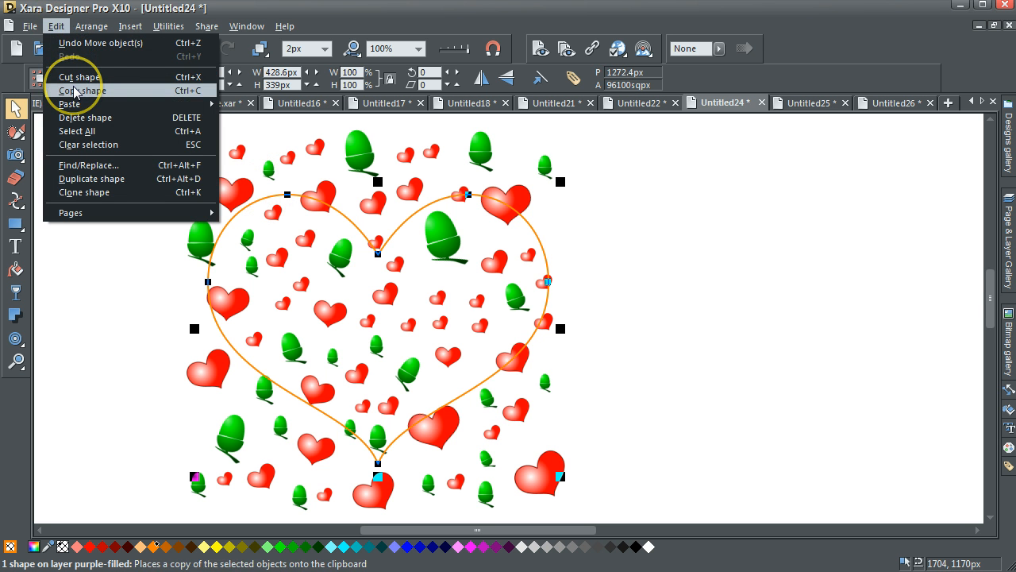
click(94, 11)
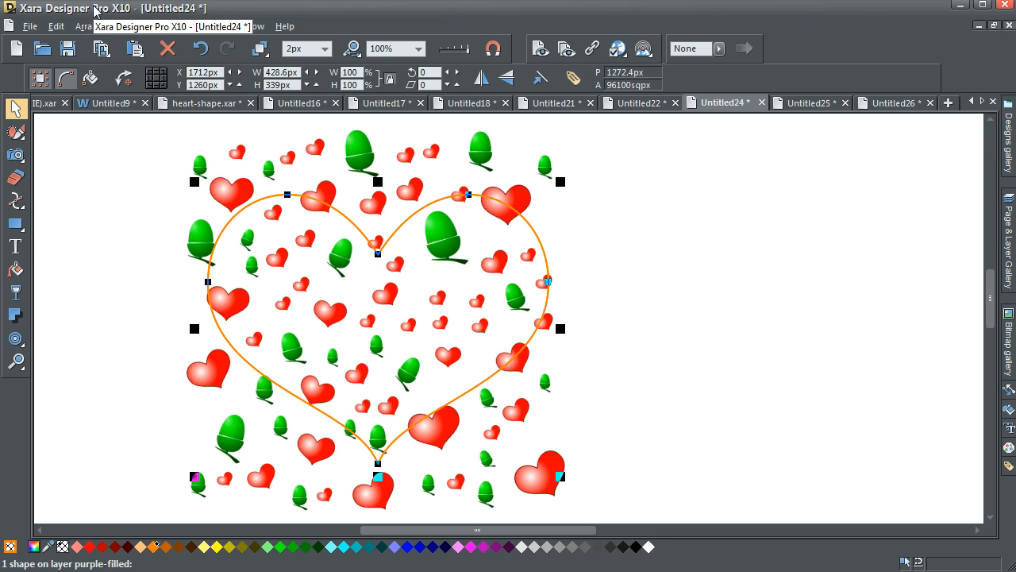
shift+click(356, 161)
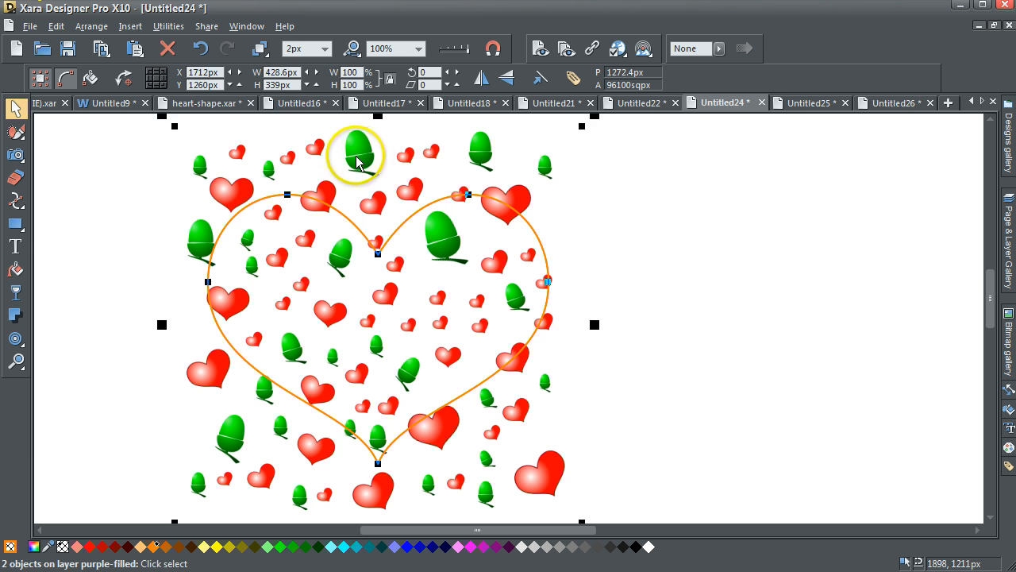
click(93, 27)
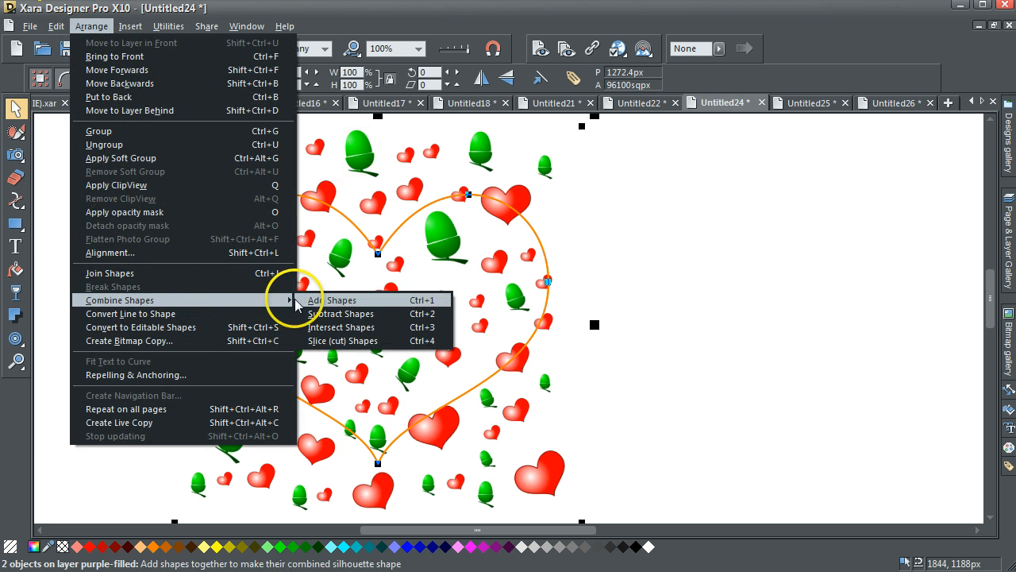
click(334, 328)
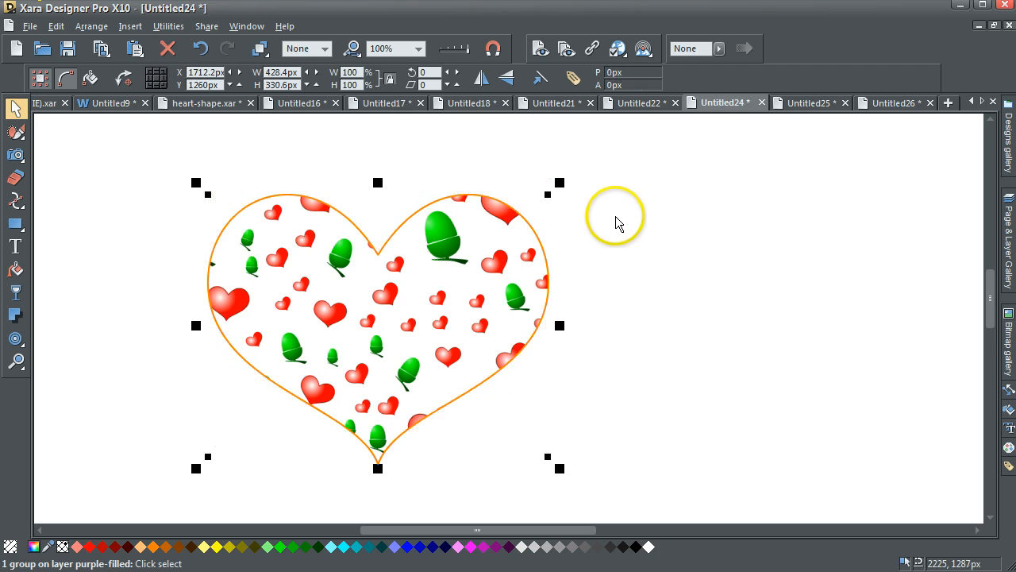
click(687, 230)
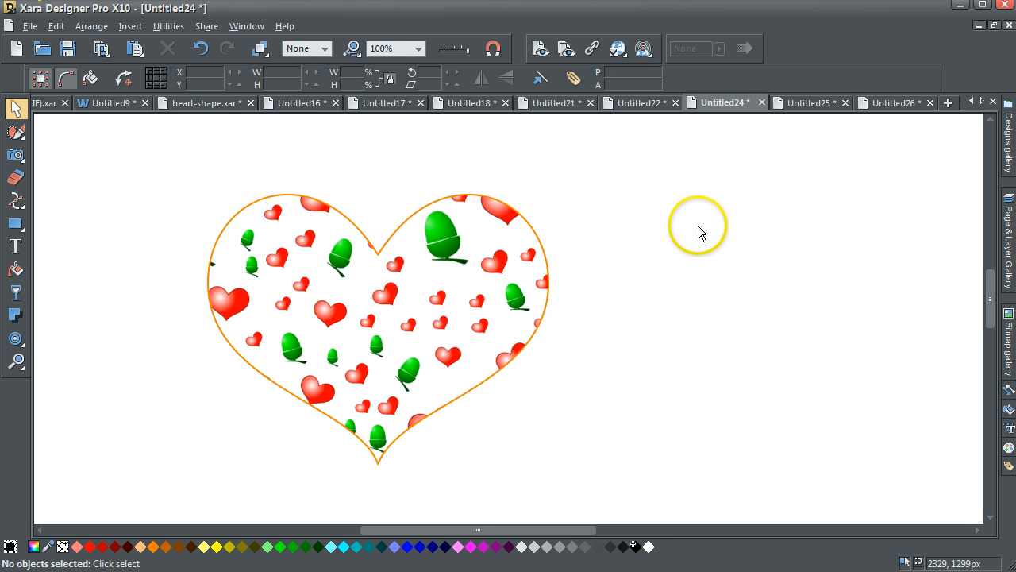